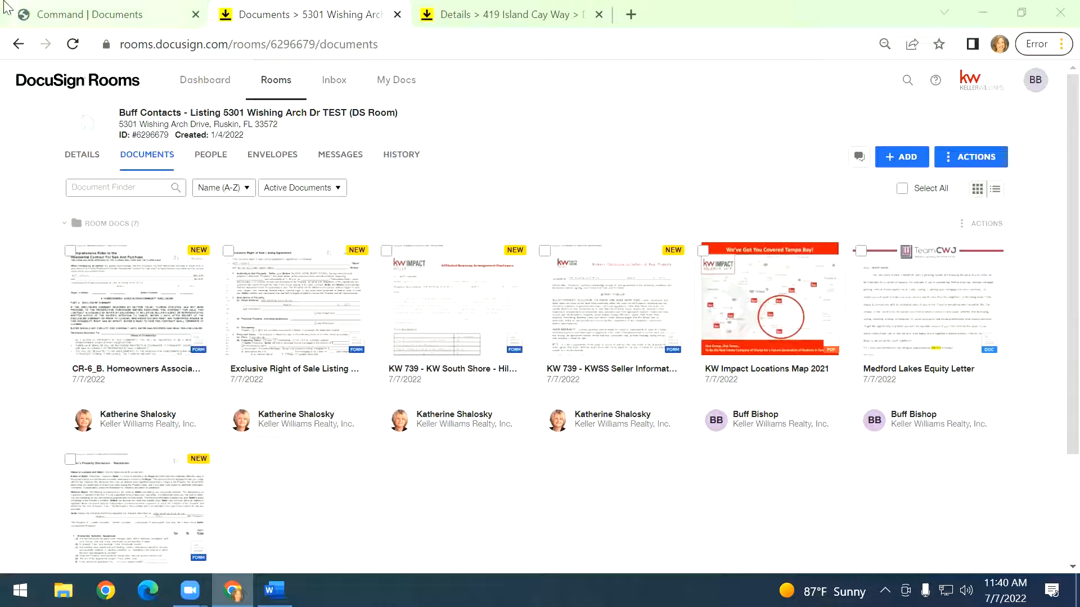
left_click(133, 10)
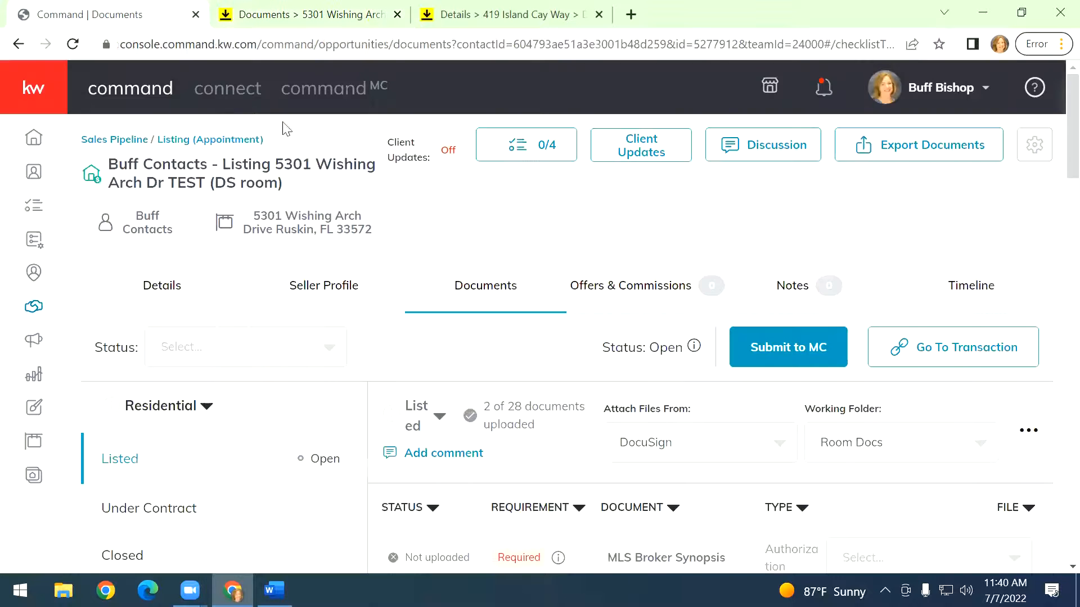
left_click(157, 285)
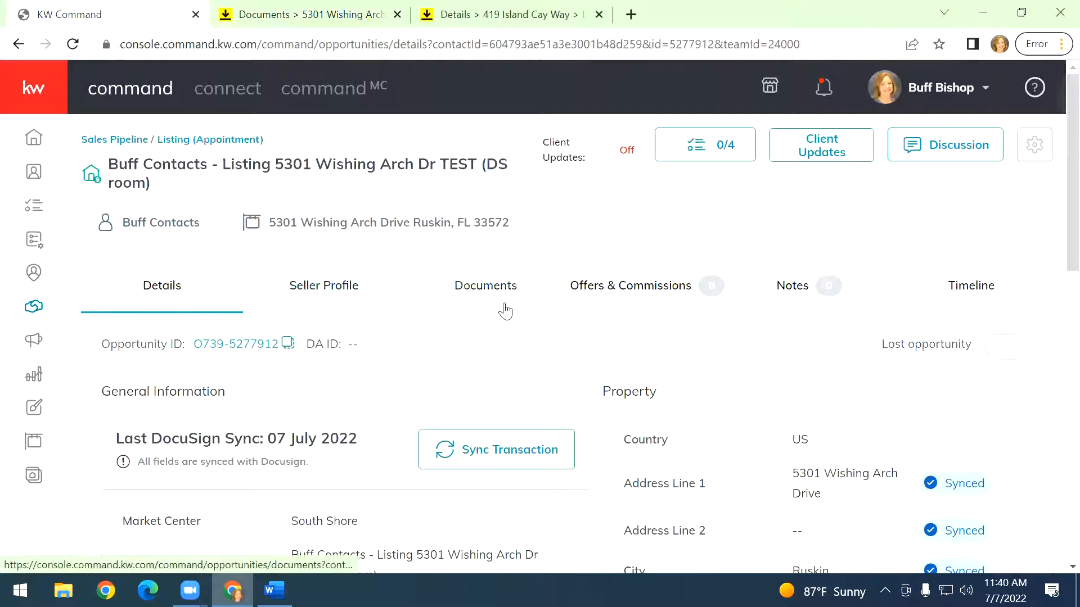
scroll(501, 308, "down", 3)
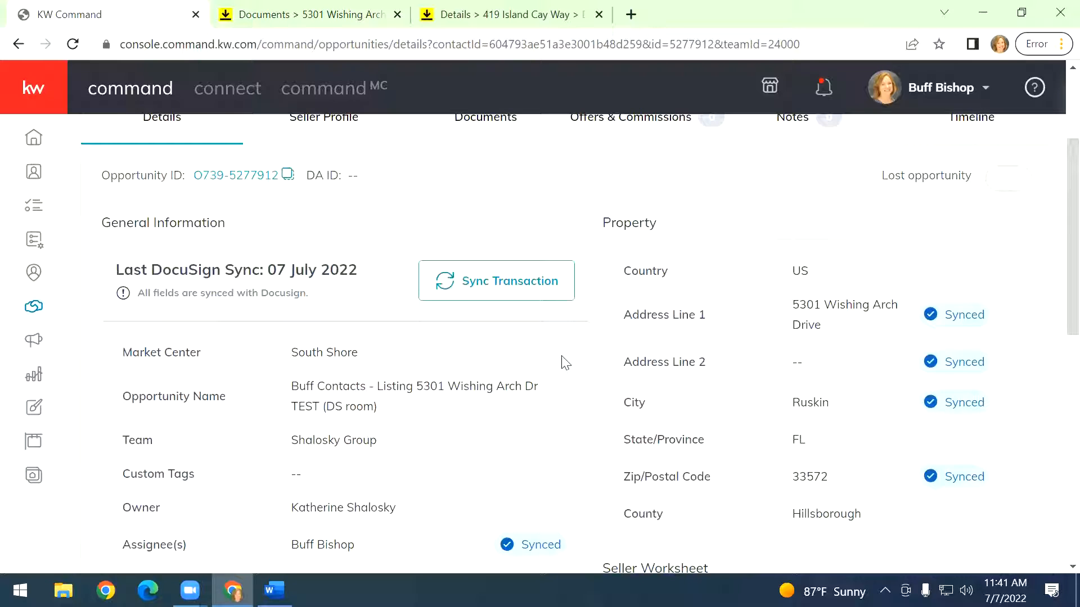
key("ctrl+Tab")
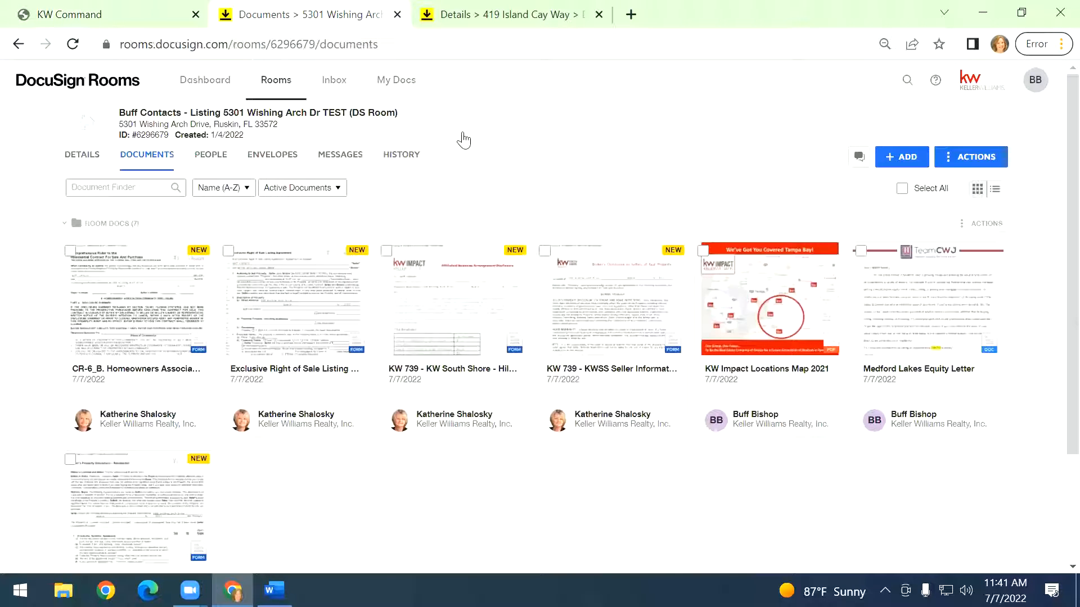
left_click(549, 11)
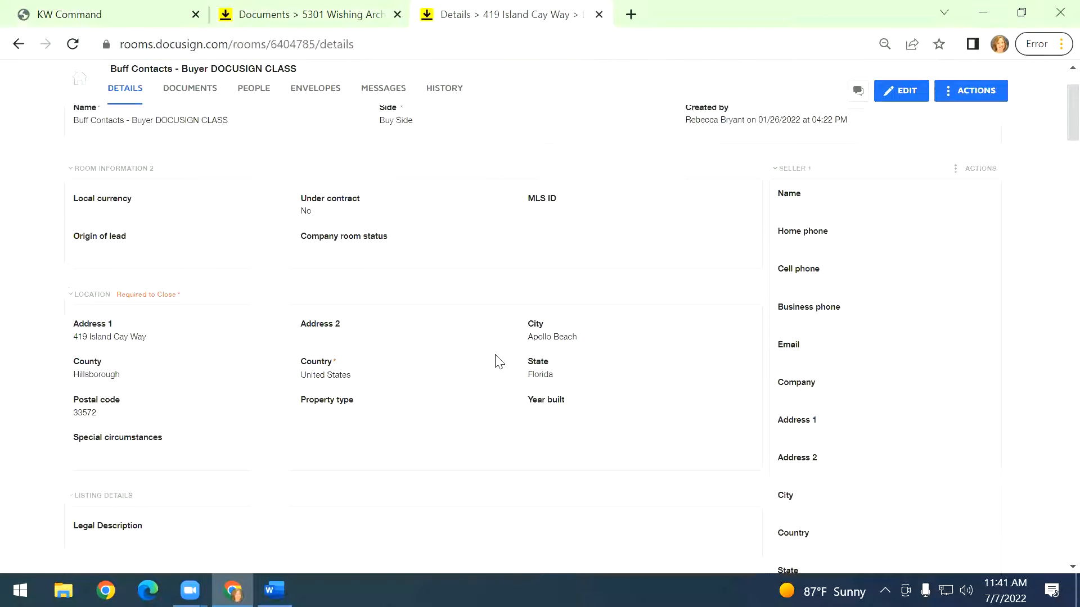
scroll(484, 362, "up", 3)
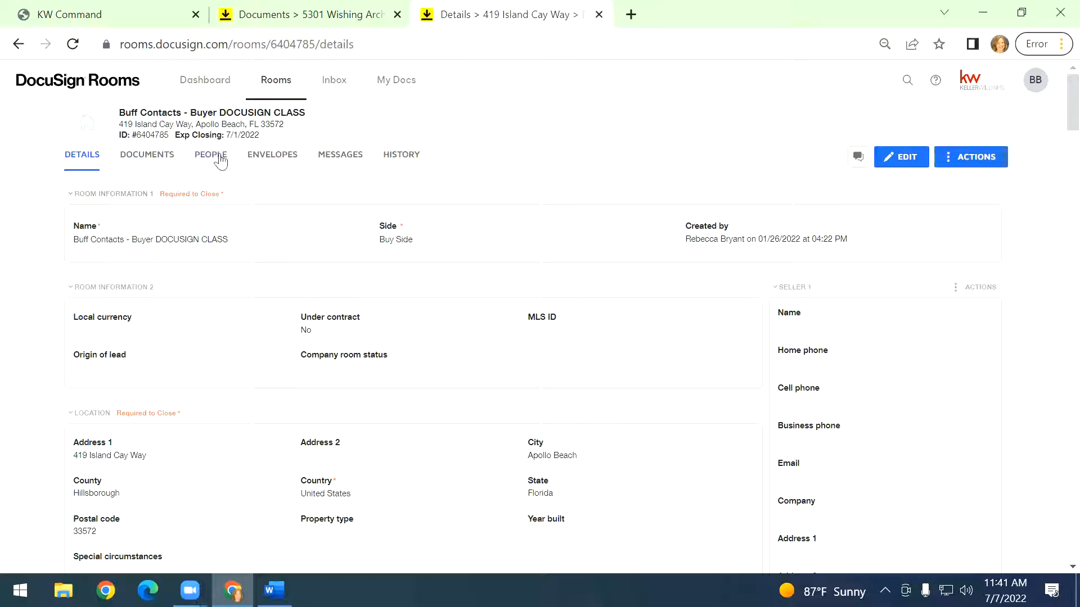
left_click(149, 160)
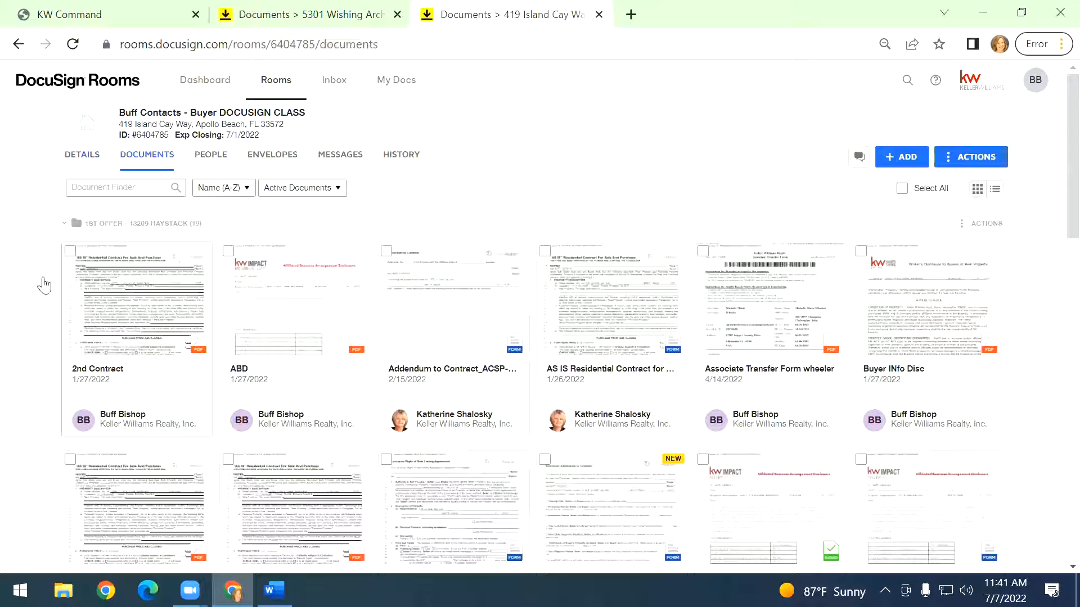
left_click(106, 227)
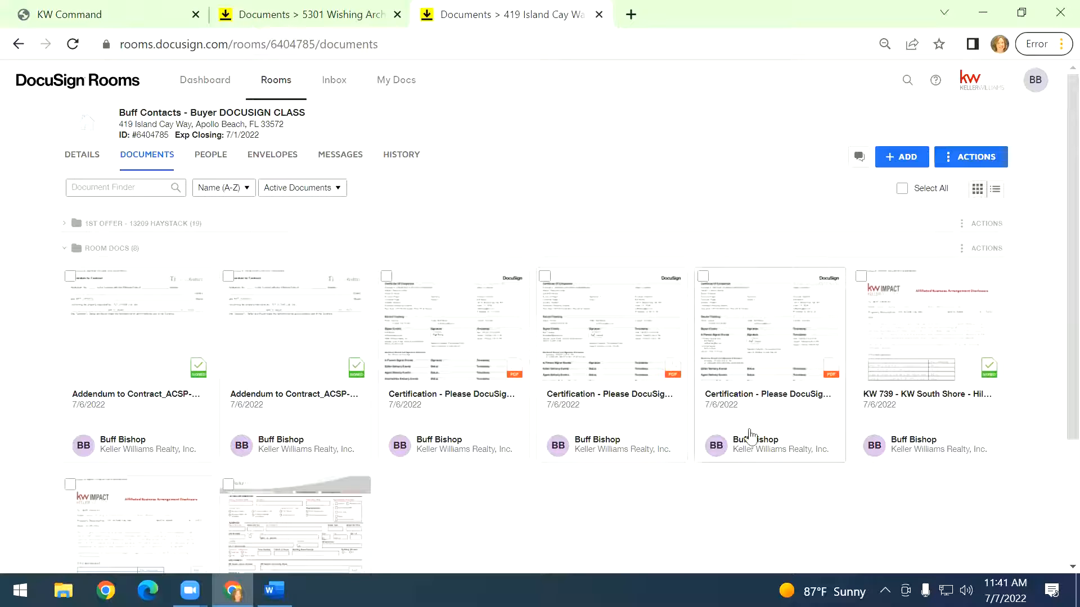
left_click(995, 188)
scroll(483, 376, "down", 1)
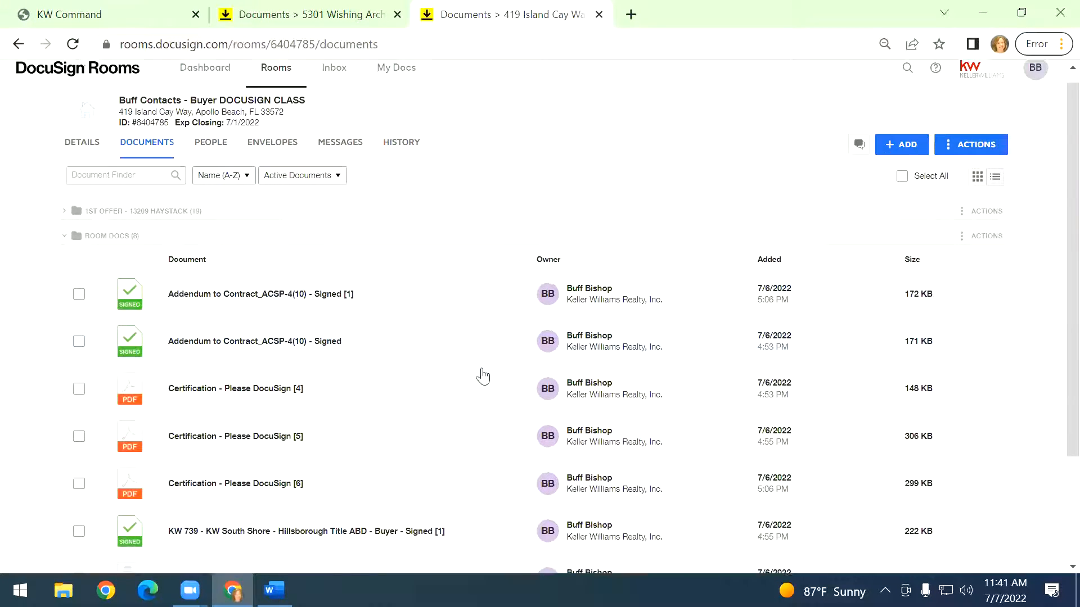
scroll(482, 376, "down", 3)
scroll(481, 369, "up", 3)
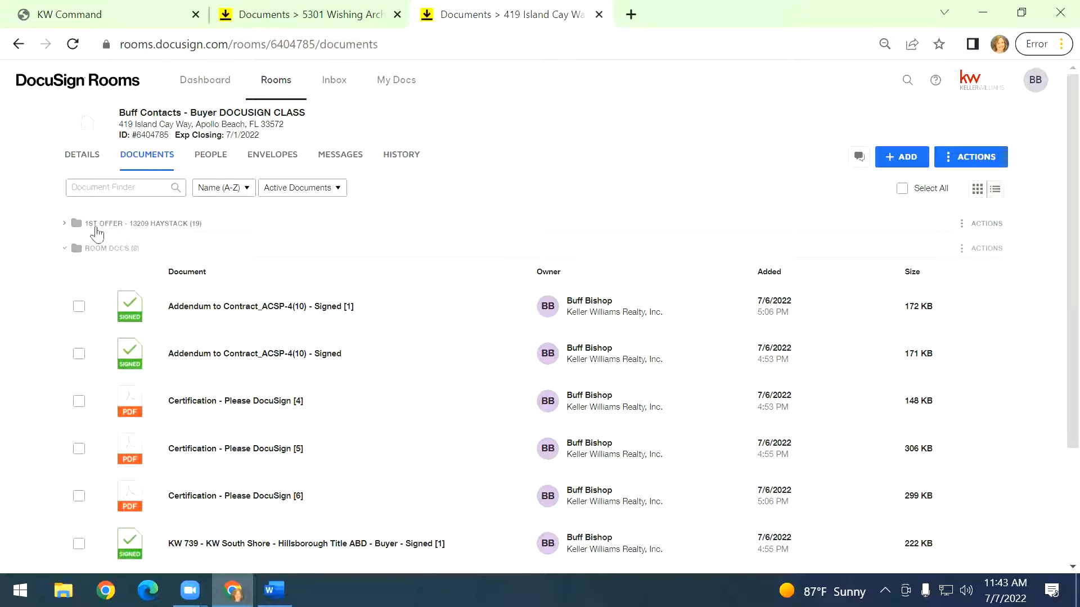
left_click(174, 228)
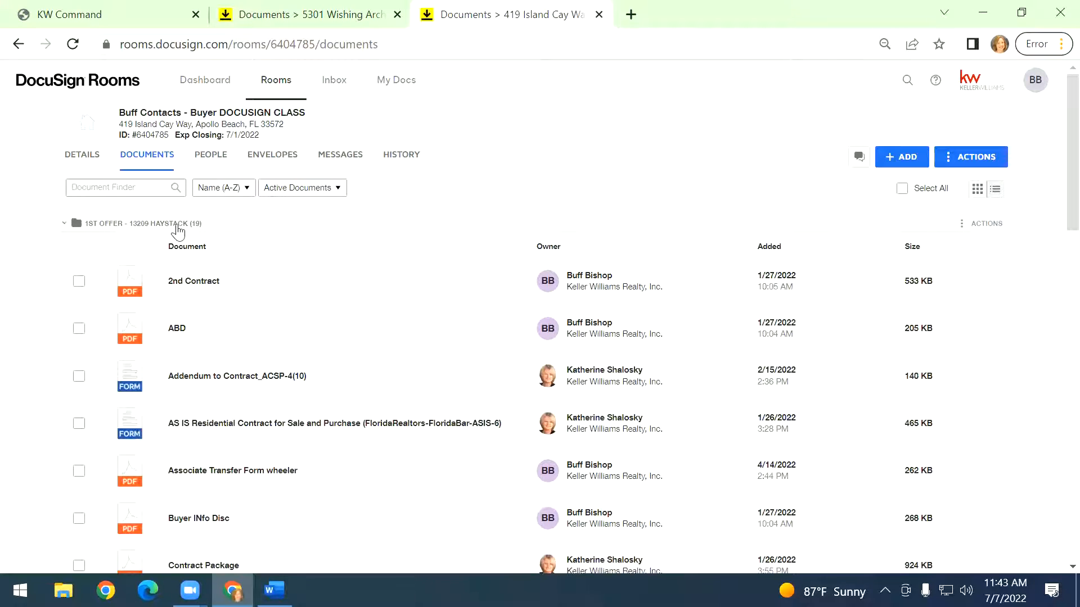
left_click(102, 225)
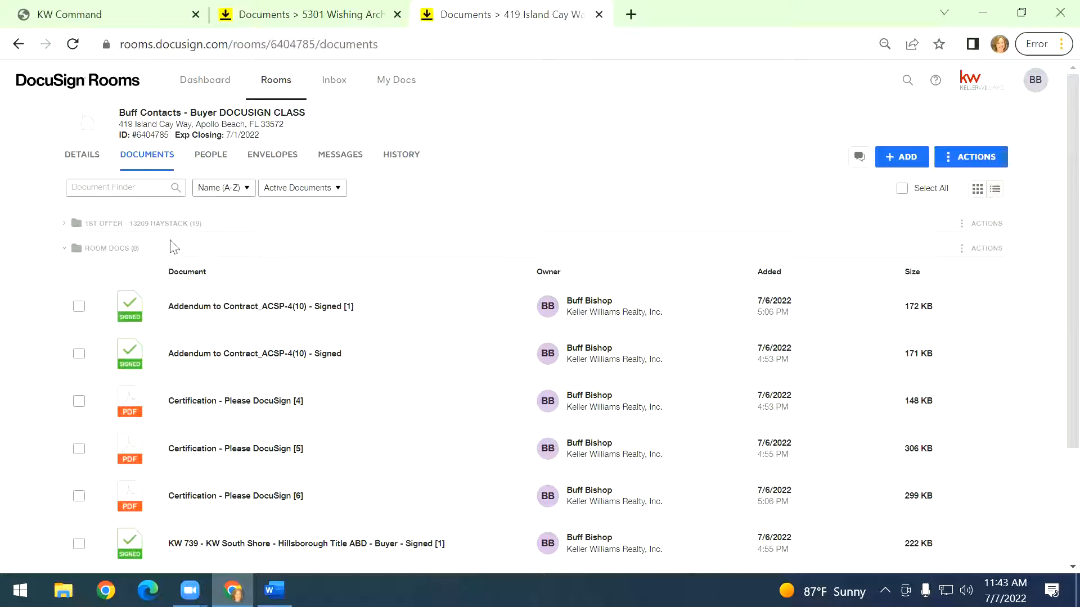
left_click(979, 159)
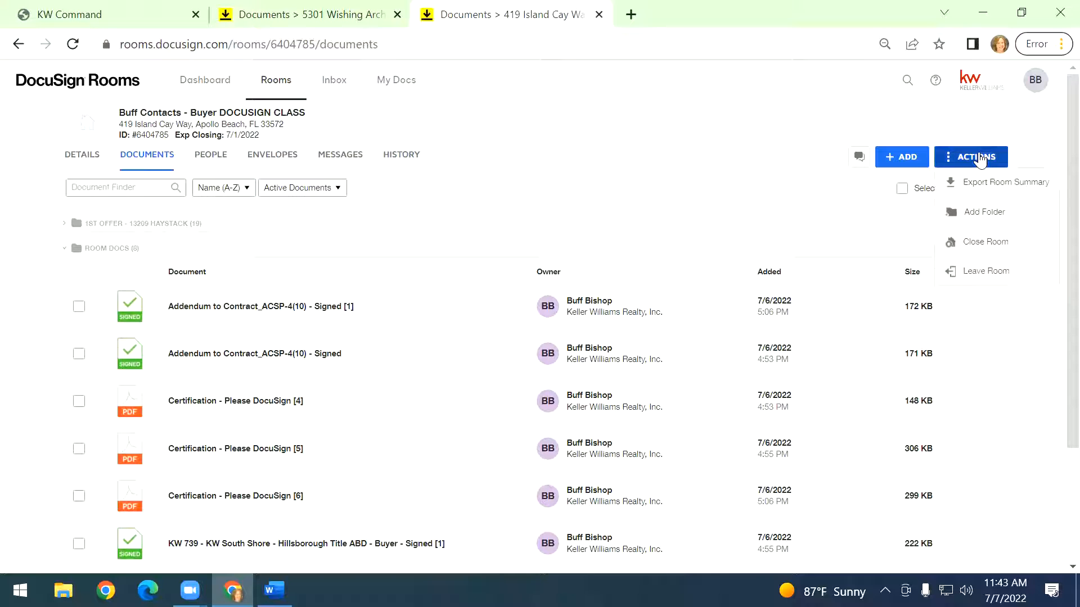
left_click(981, 212)
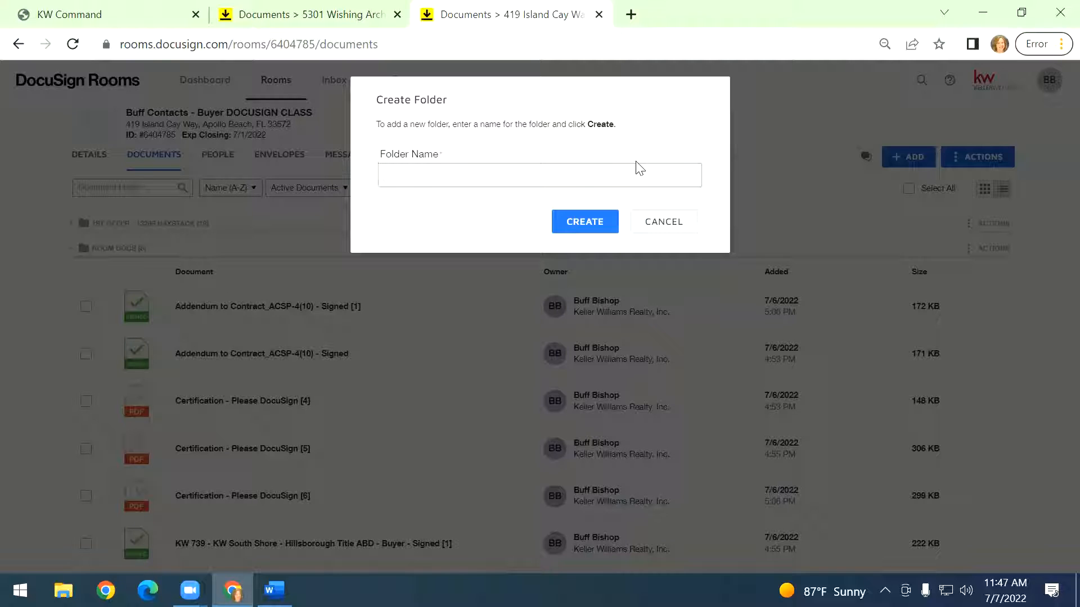
left_click(665, 223)
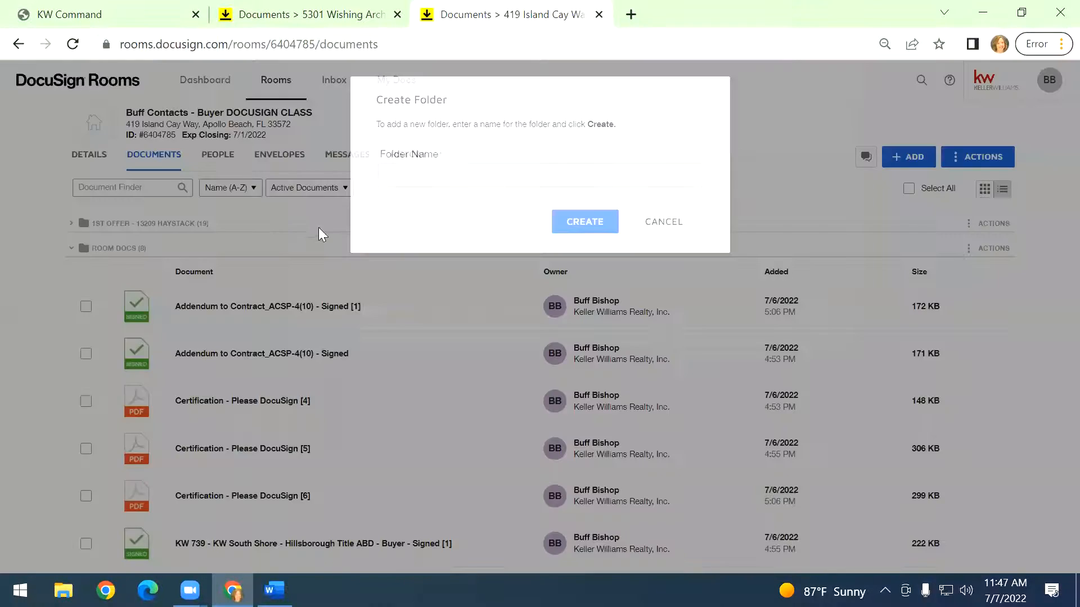
Expand the 1st Offer folder to check its documents, then collapse it again.
left_click(101, 227)
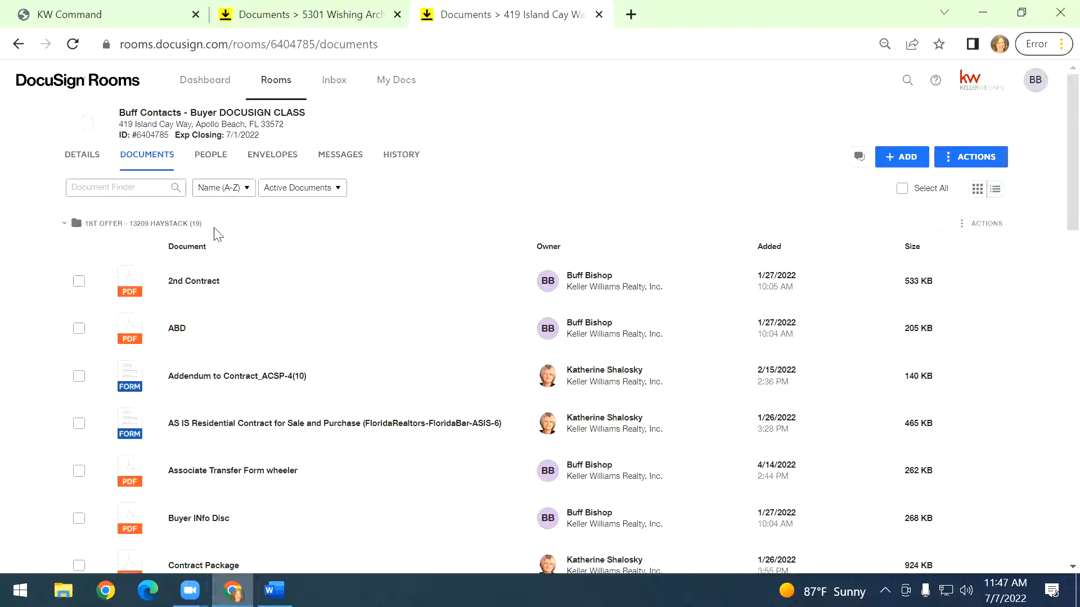
left_click(138, 223)
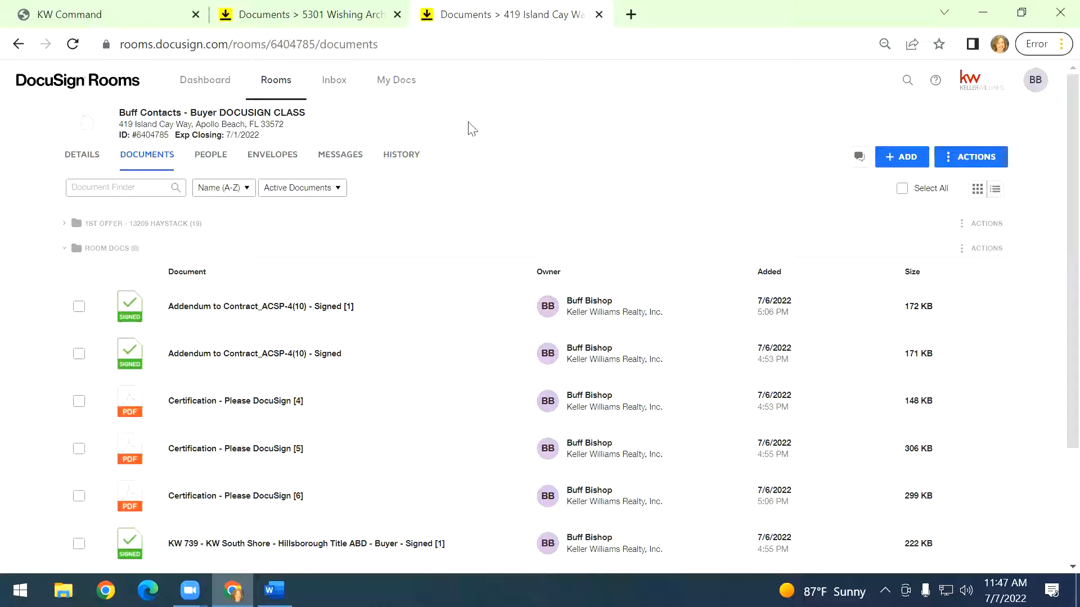
Return to Command and open the listing opportunity's Documents checklist.
left_click(163, 12)
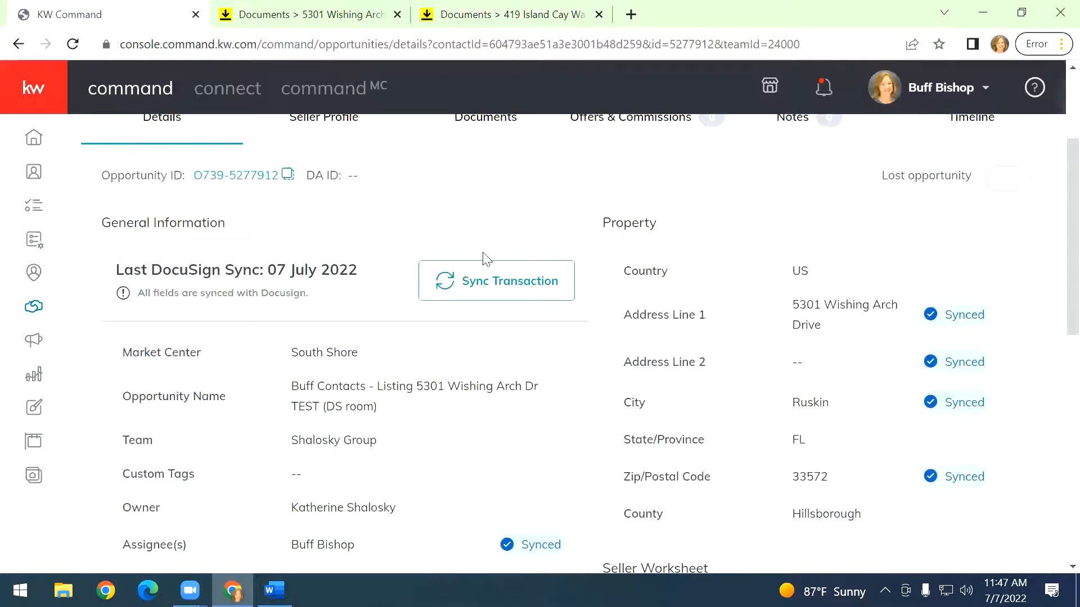
scroll(483, 259, "up", 3)
left_click(487, 286)
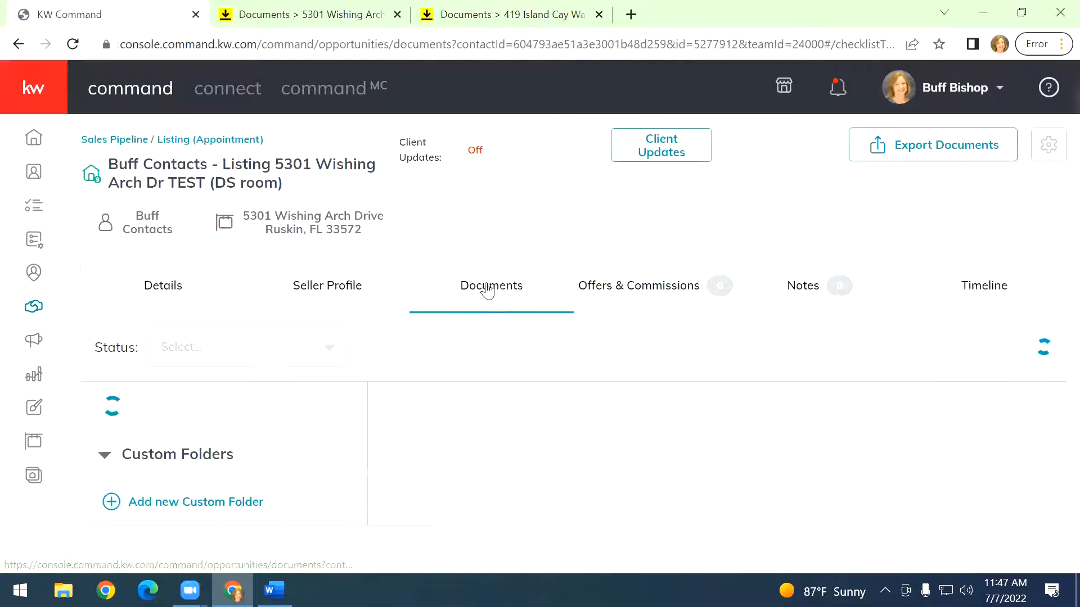
scroll(236, 474, "down", 1)
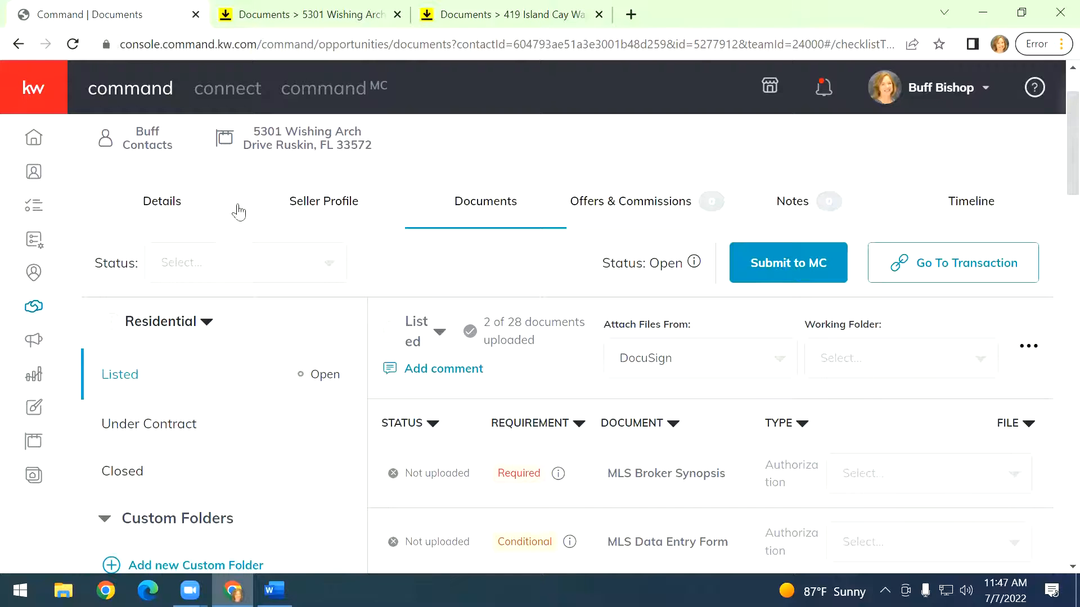
left_click(44, 325)
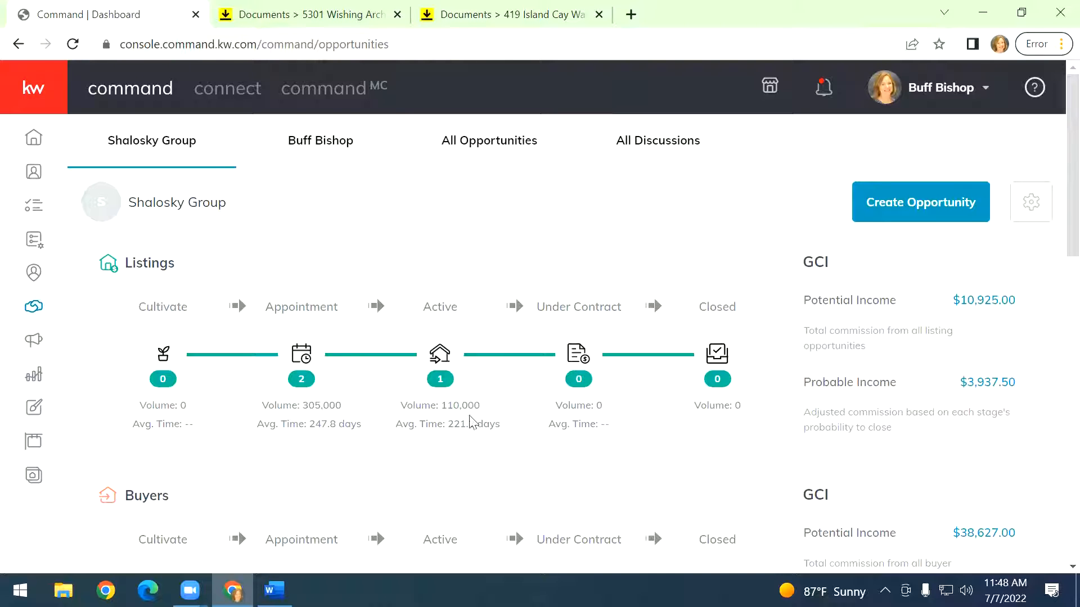
scroll(499, 453, "down", 3)
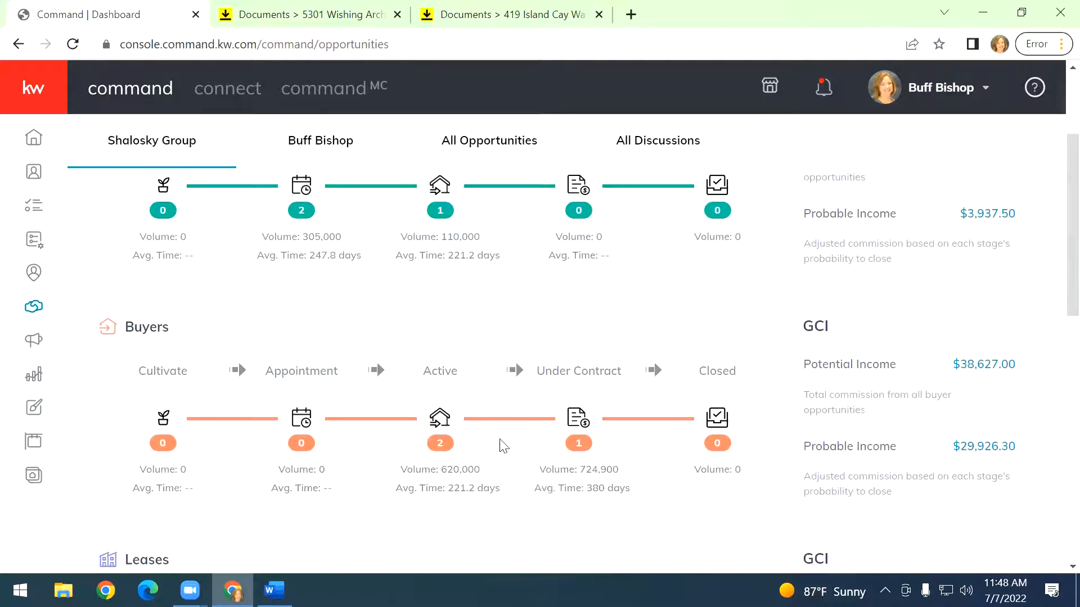
left_click(436, 423)
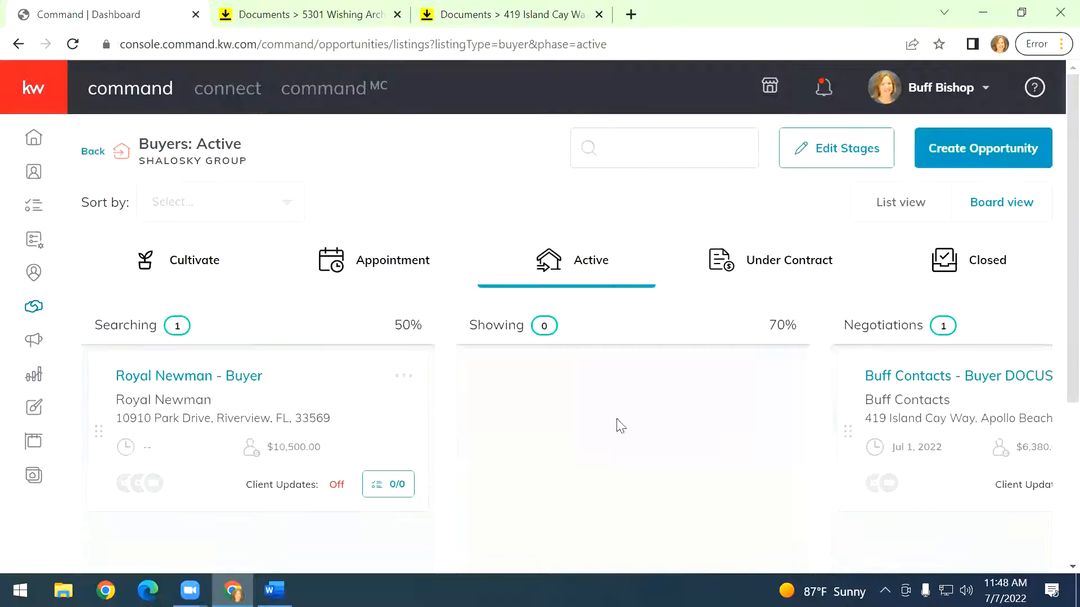
left_click(963, 376)
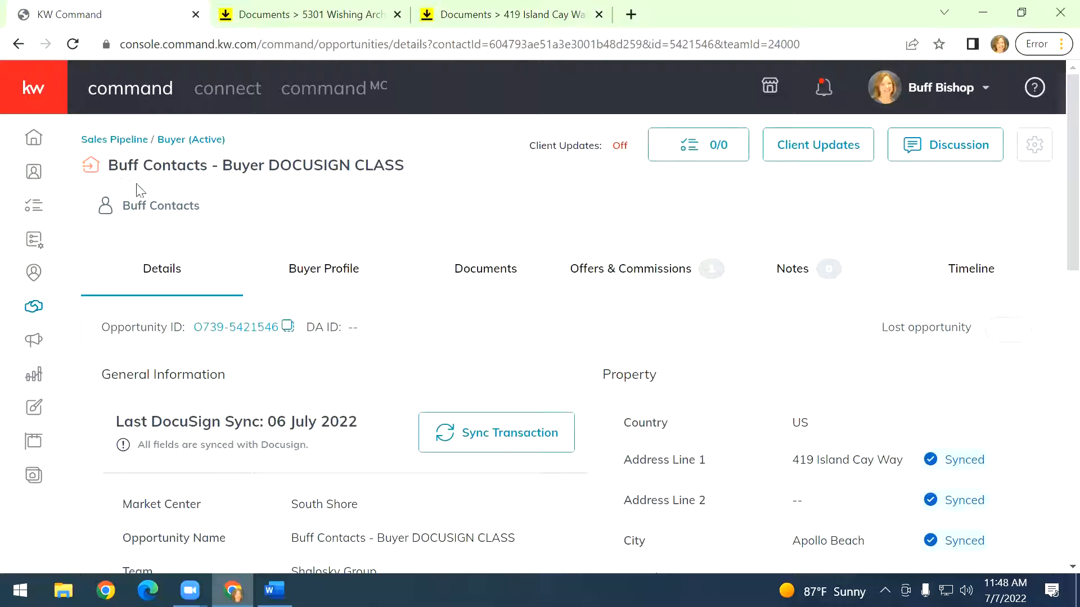
left_click(490, 12)
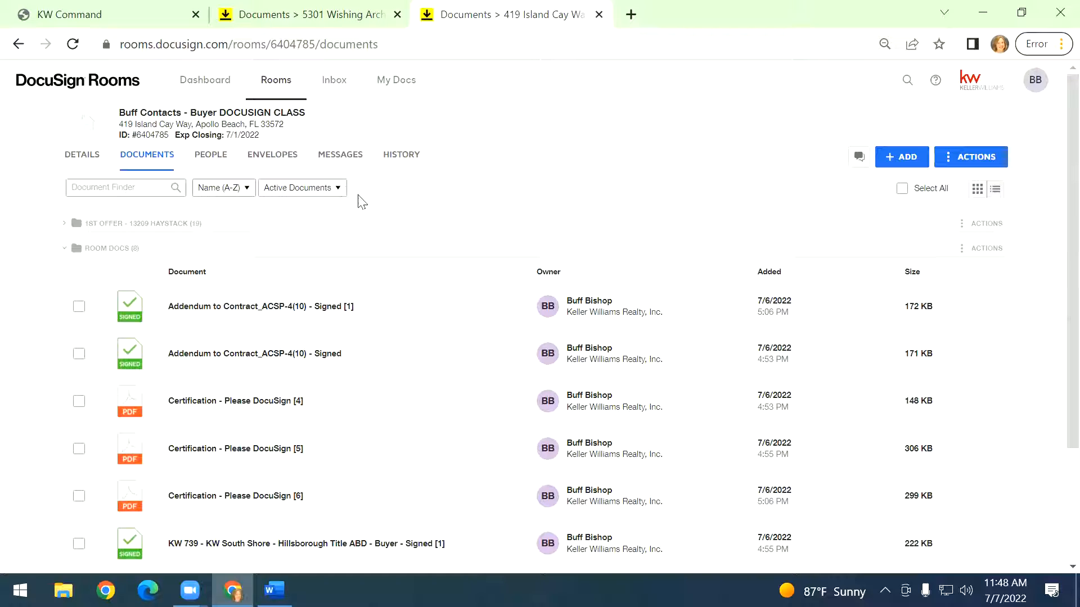
left_click_drag(463, 15, 281, 21)
left_click(94, 15)
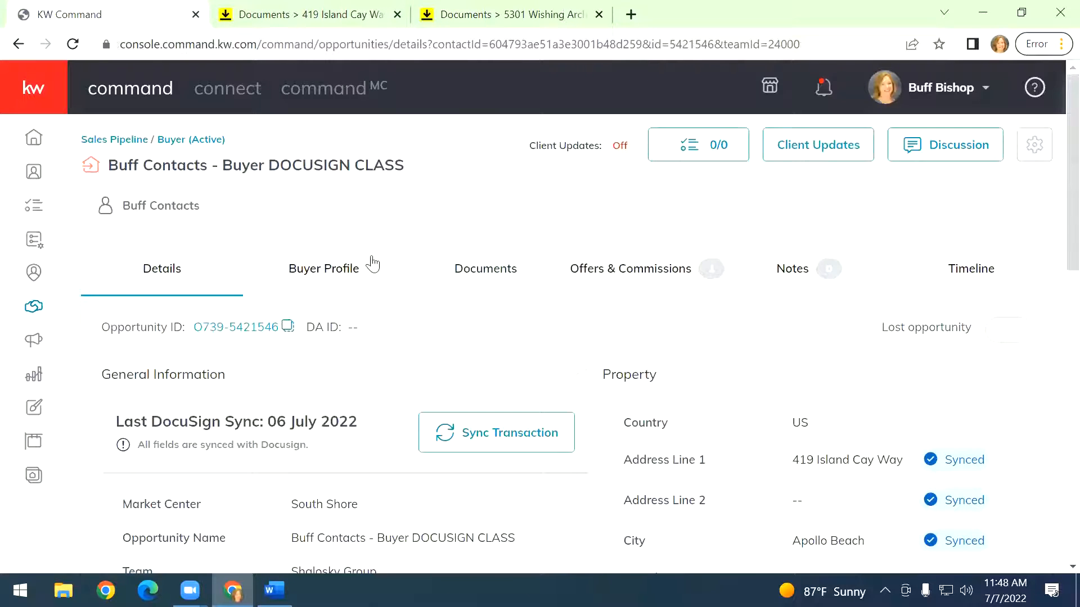
Open the buyer opportunity's Documents and select the Under Contract checklist.
left_click(487, 284)
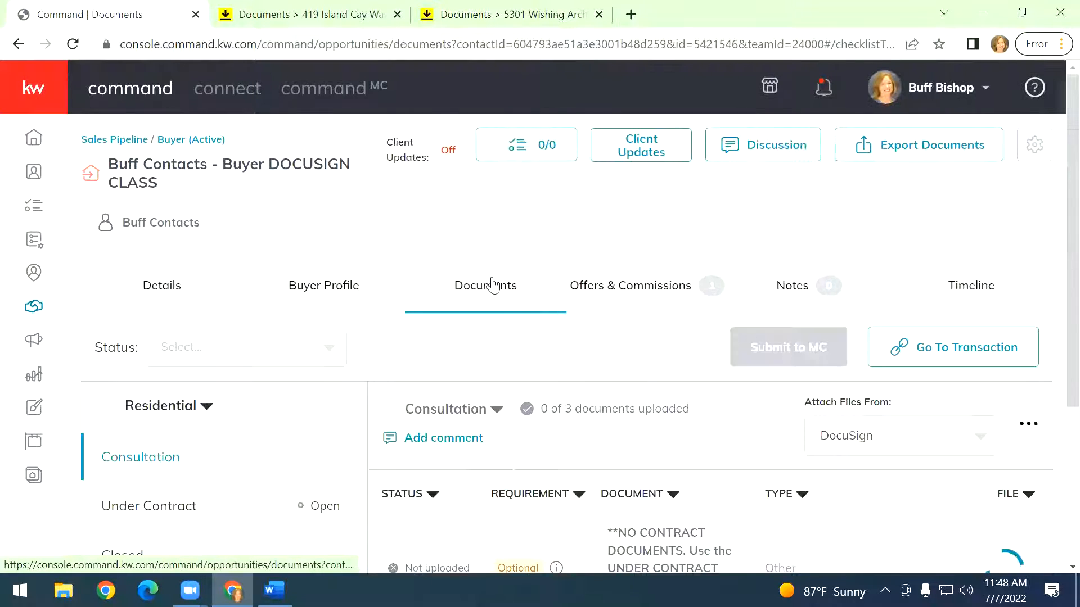
scroll(492, 282, "down", 3)
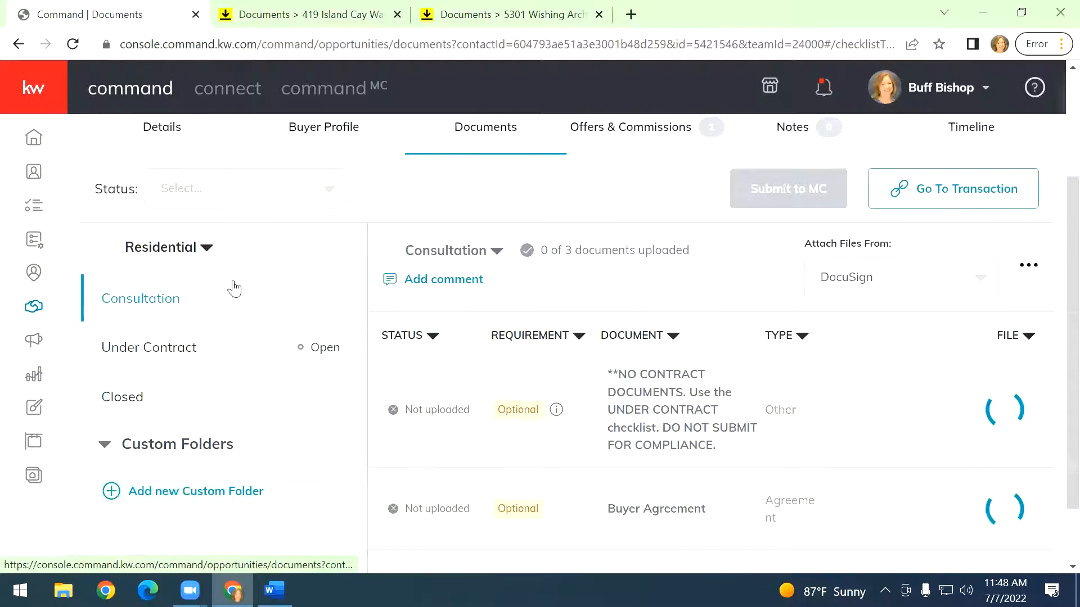
left_click(160, 360)
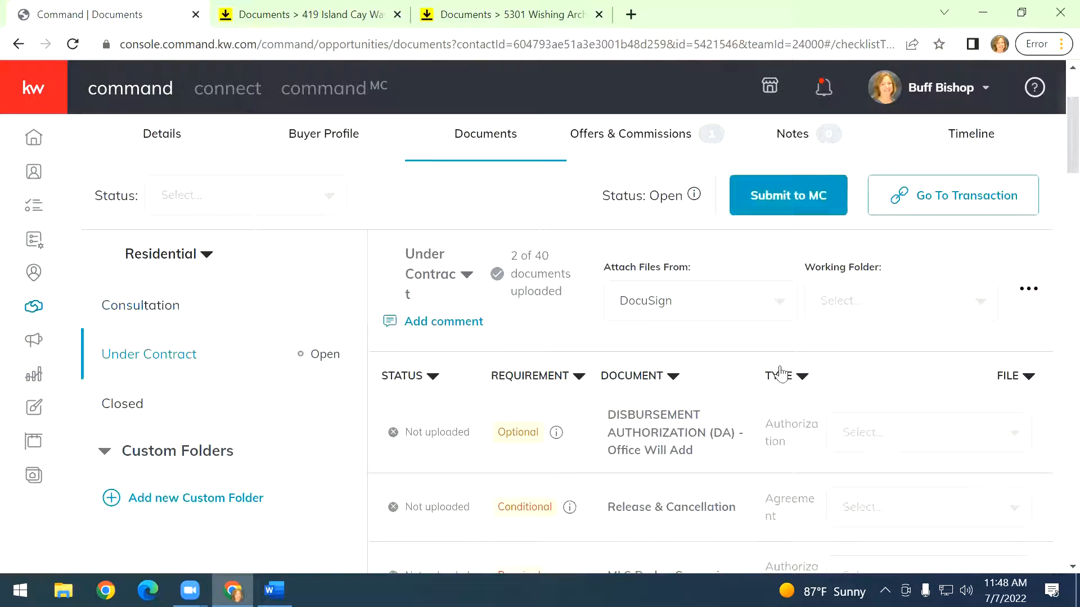
Set the Under Contract checklist's working folder to Room Docs.
scroll(781, 375, "down", 3)
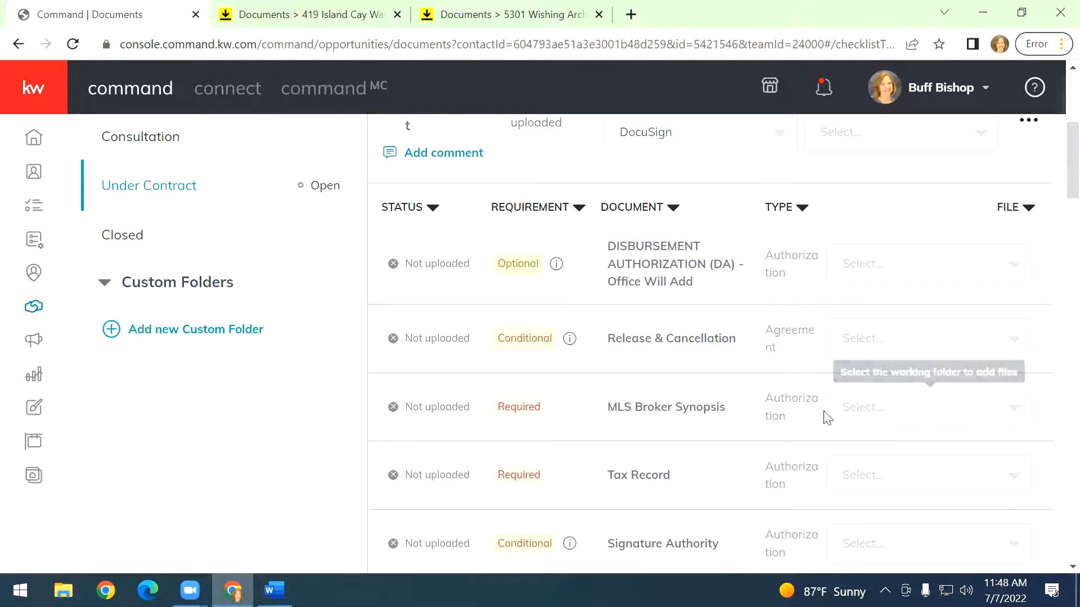
scroll(771, 417, "down", 4)
scroll(776, 407, "down", 3)
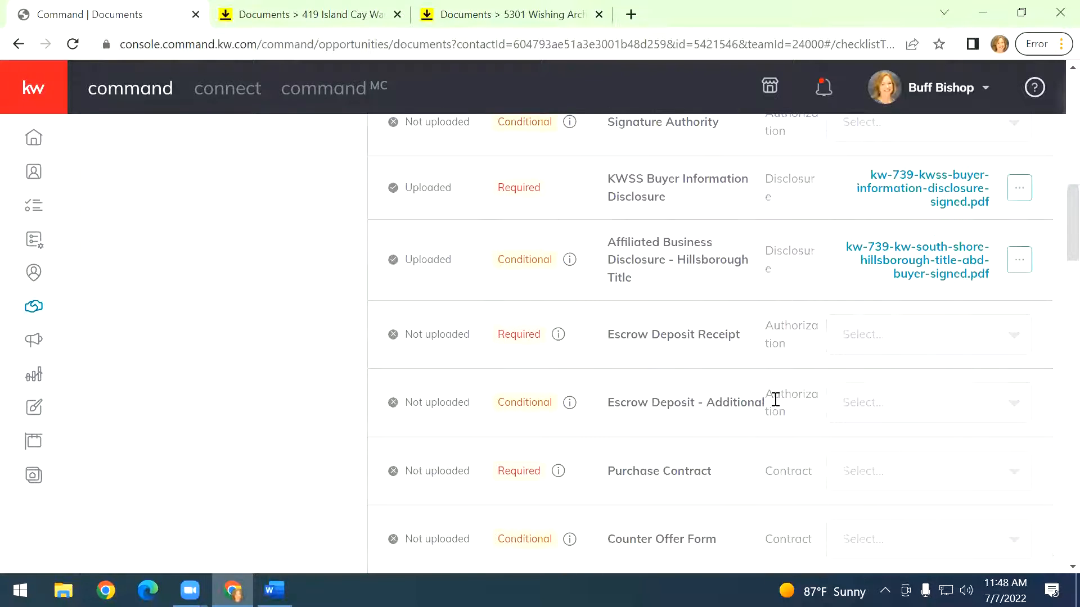
scroll(775, 398, "down", 2)
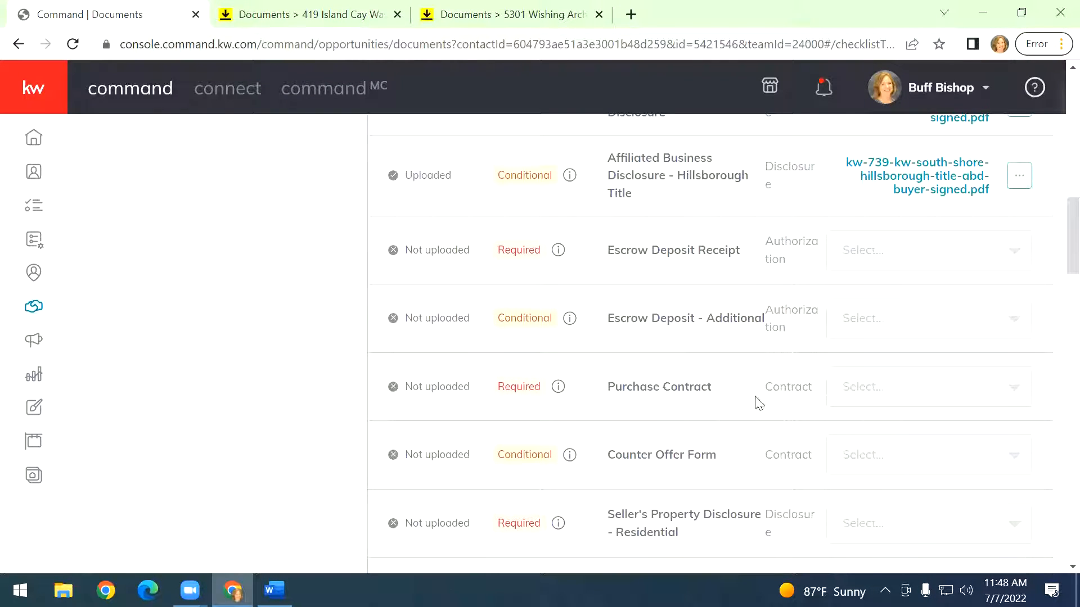
scroll(768, 404, "up", 15)
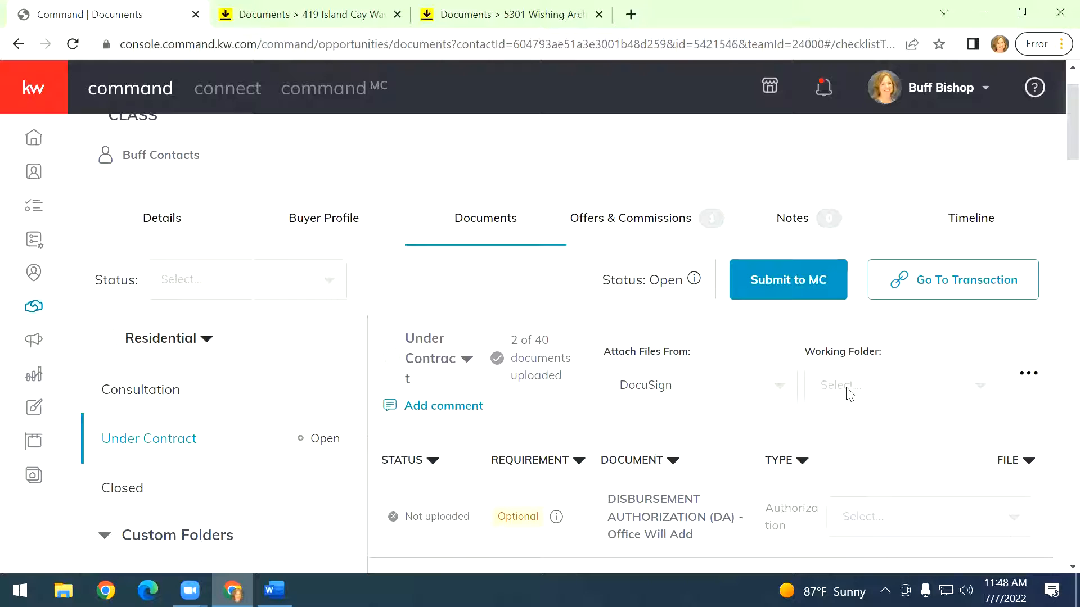
left_click(879, 404)
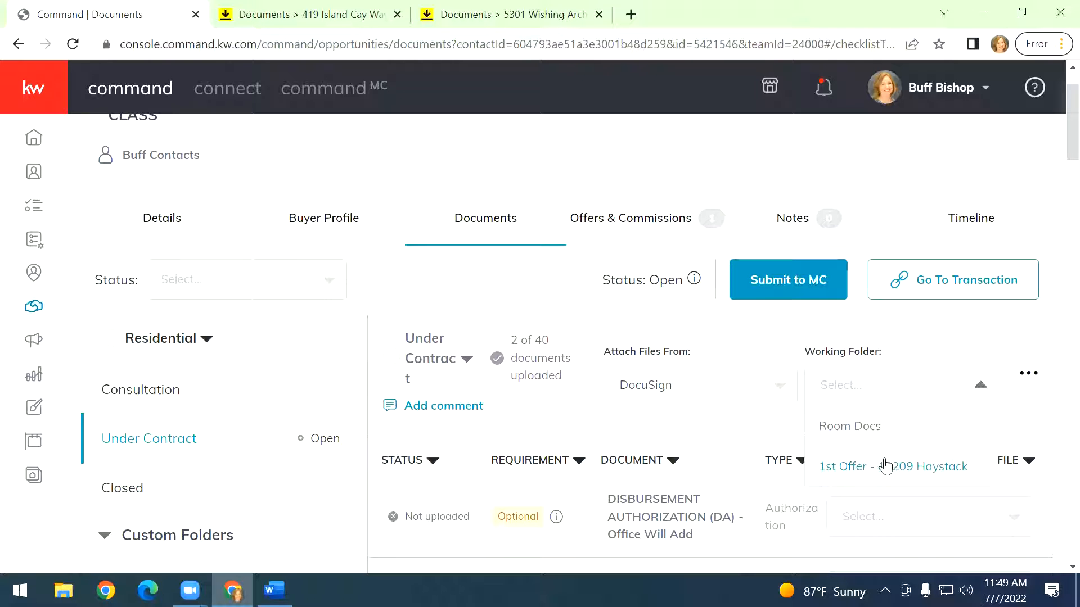
left_click(856, 428)
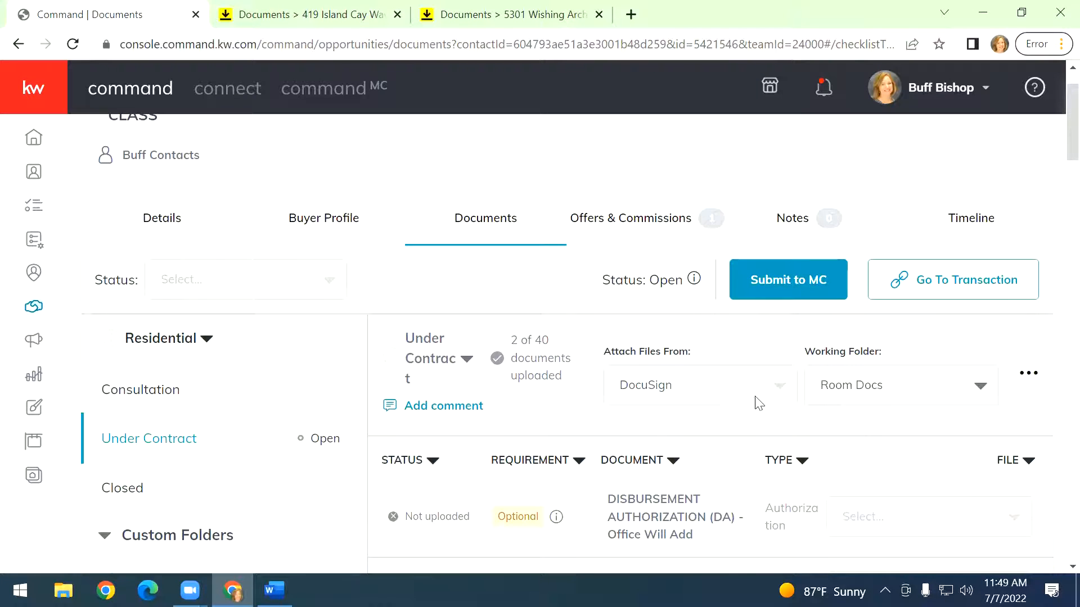
Scroll through the Under Contract checklist and open the Purchase Contract file list to review the available room documents.
scroll(759, 403, "down", 10)
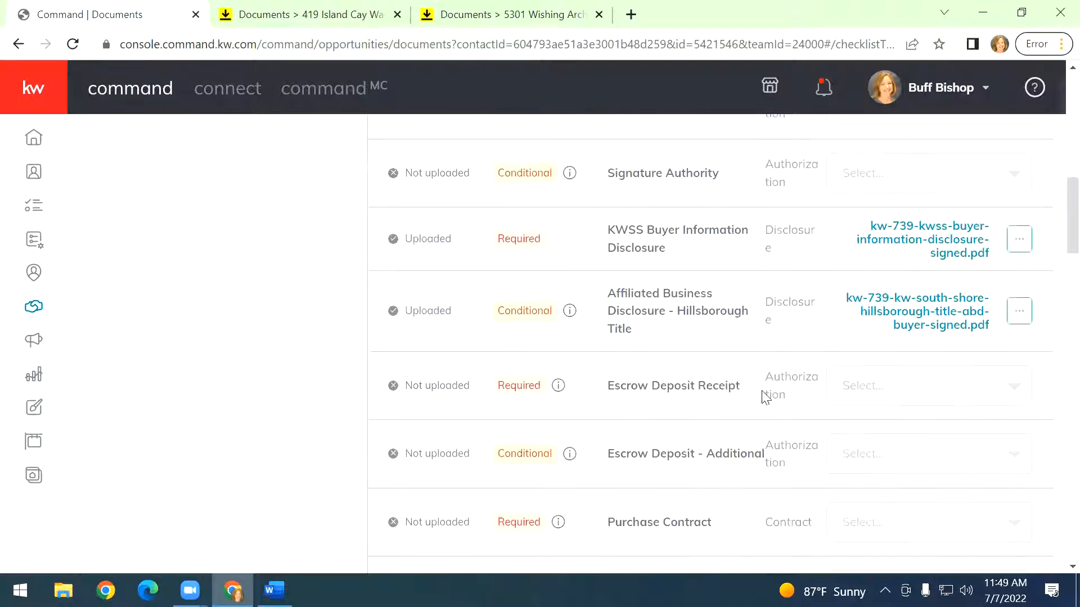
scroll(764, 397, "down", 2)
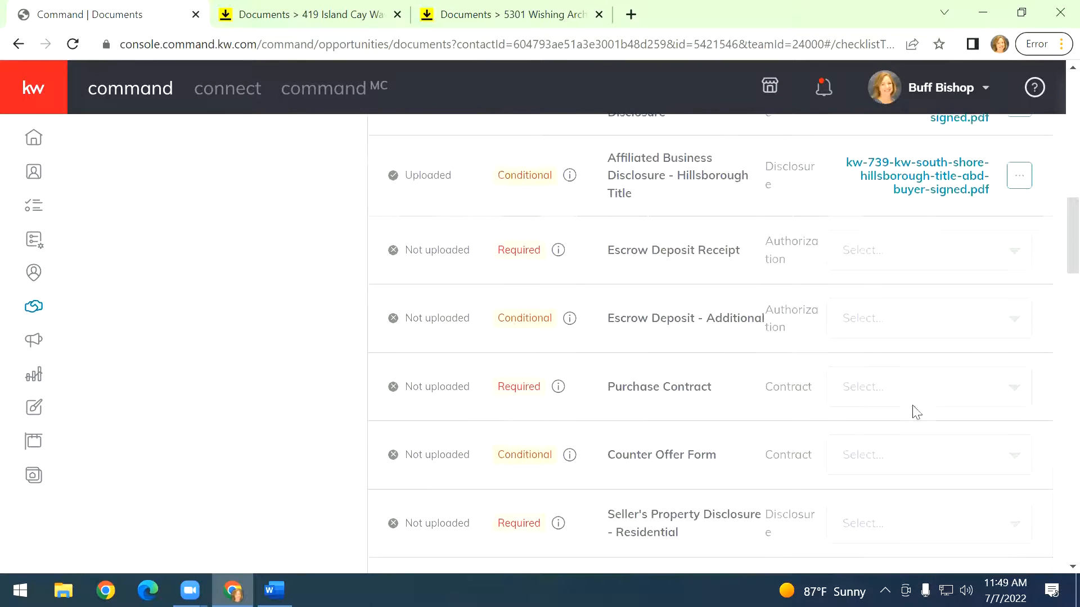
left_click(988, 403)
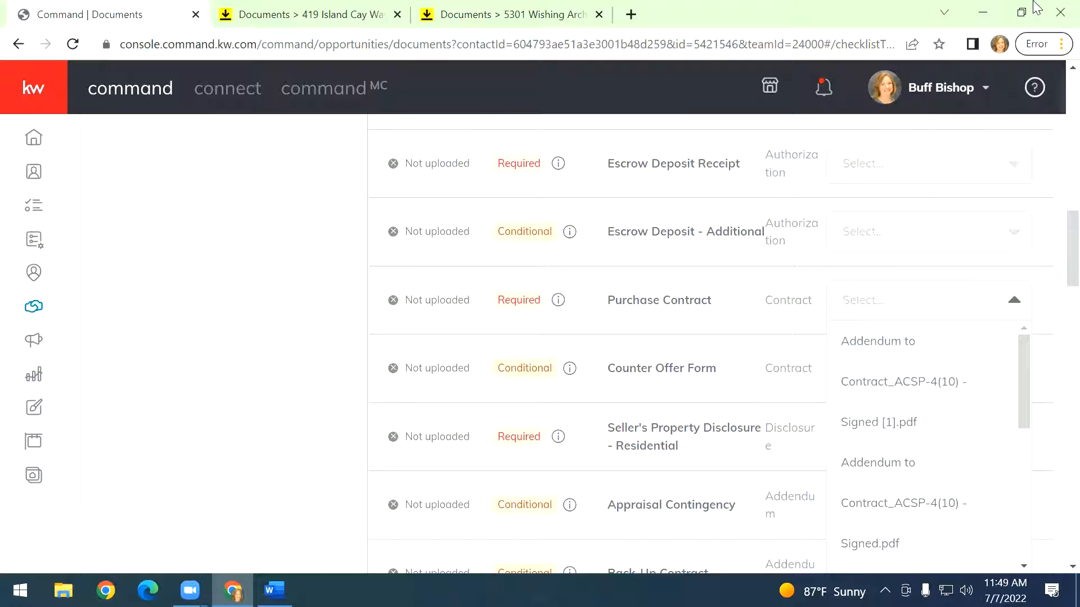
Zoom the browser page out to 80%.
key("alt+f")
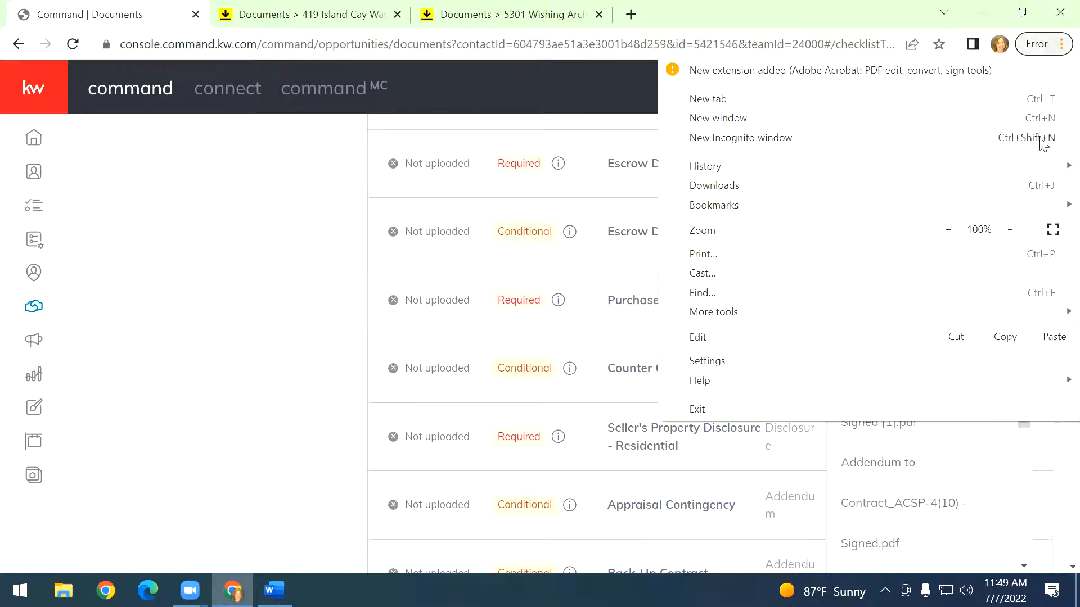
left_click(945, 231)
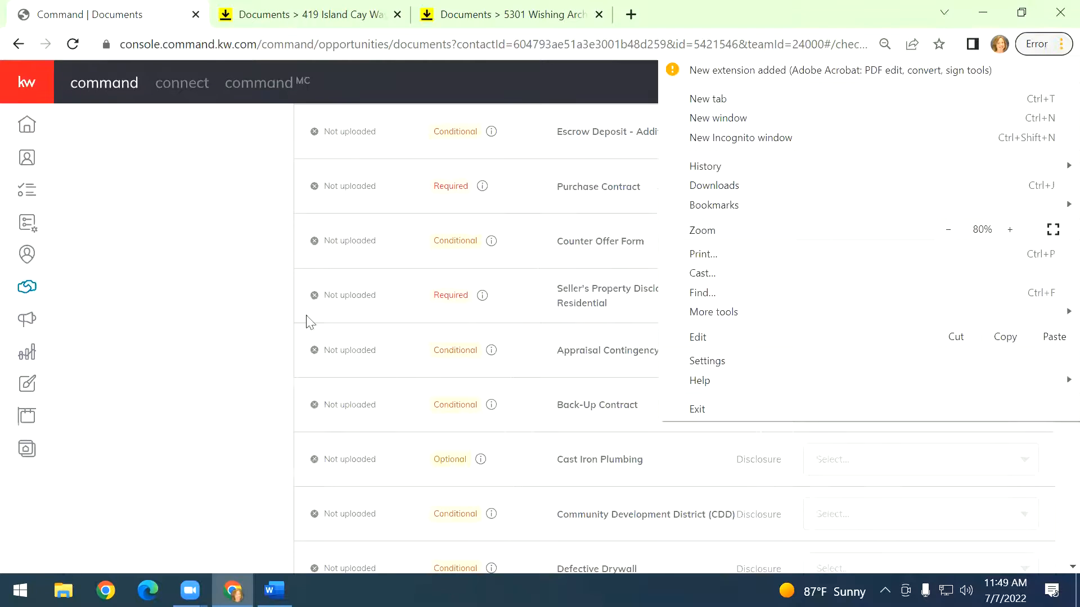
left_click(206, 322)
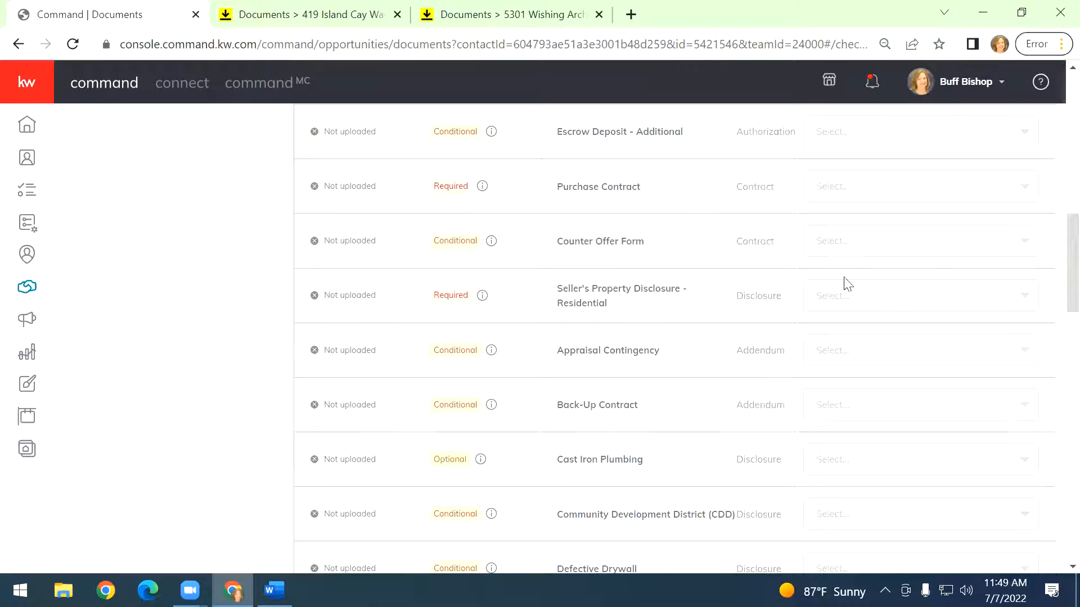
Compare the Back-Up Contract file options with the DocuSign room documents, then review the checklist's working folder options.
left_click(862, 415)
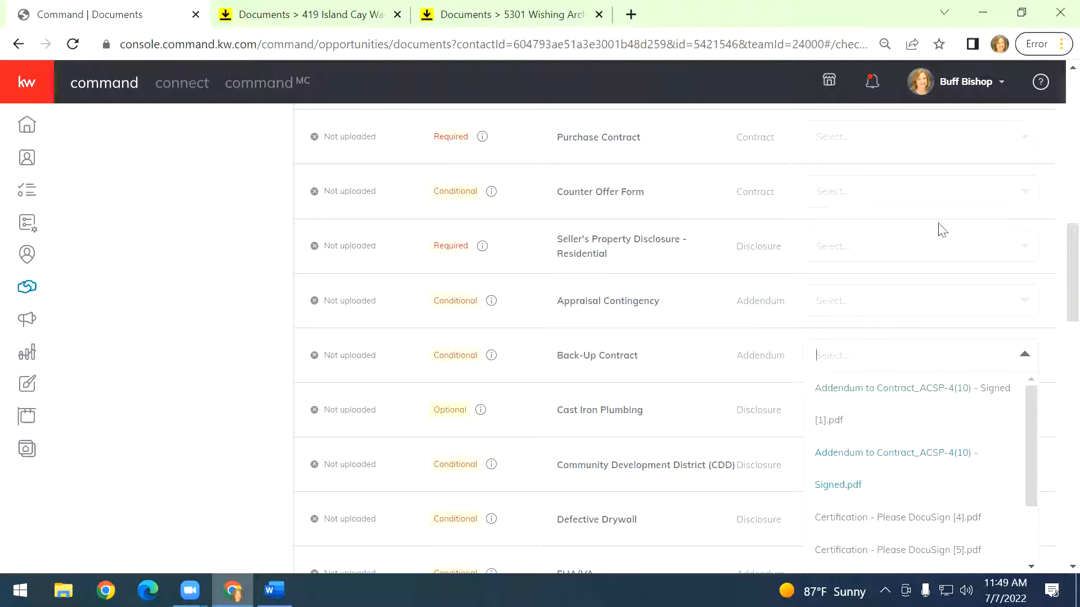
left_click(290, 11)
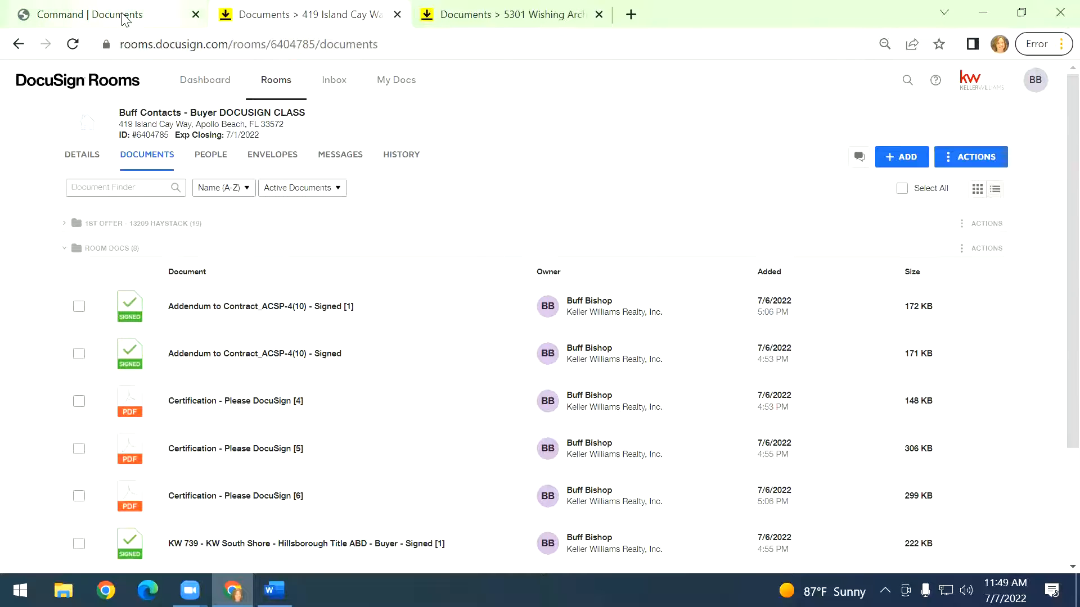
left_click(182, 18)
left_click(913, 357)
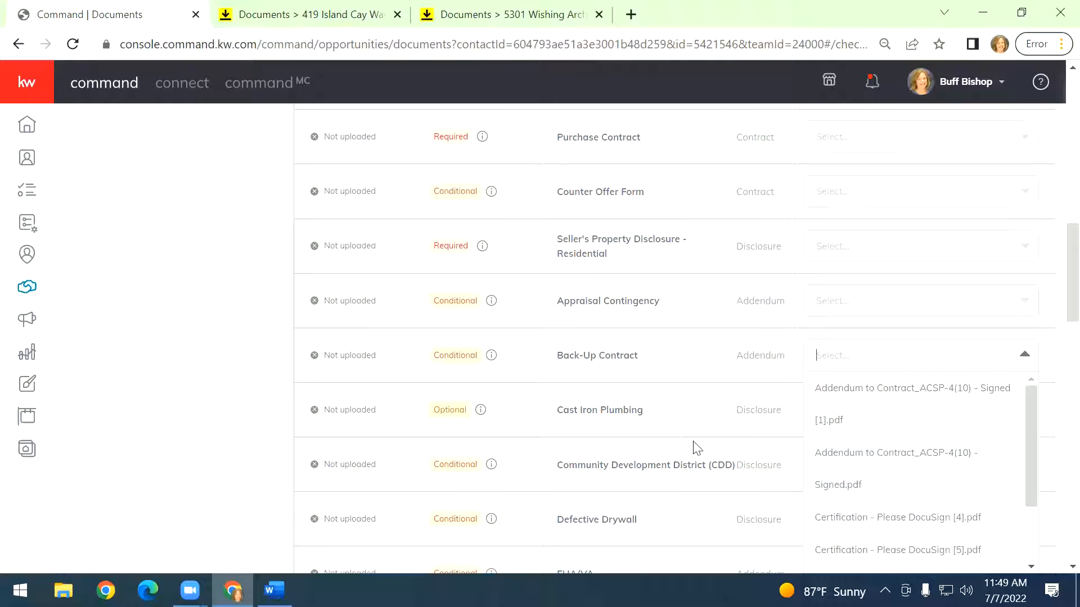
left_click(274, 23)
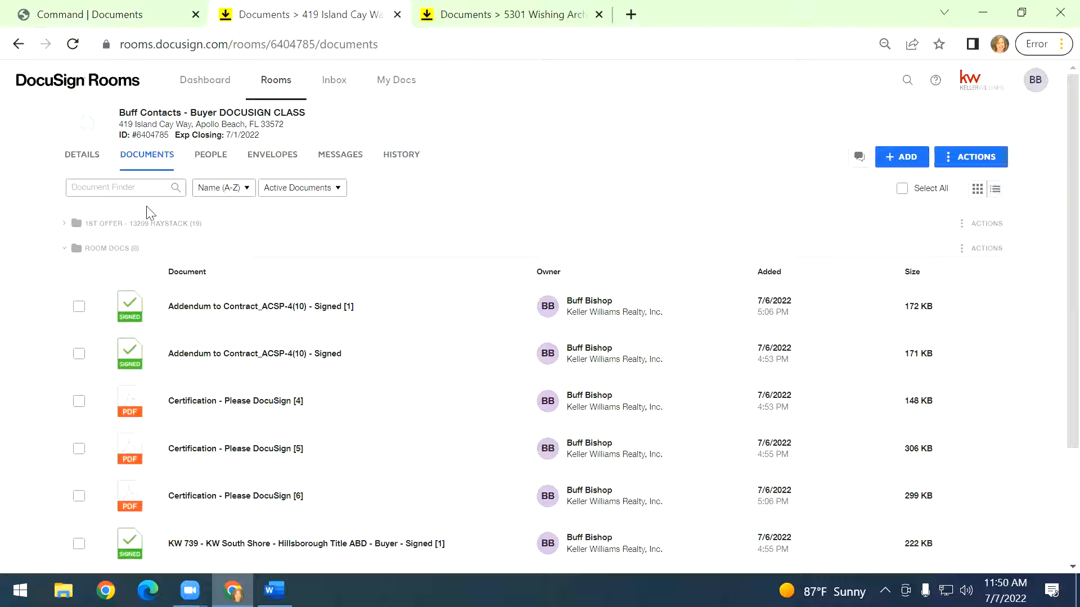
left_click(144, 13)
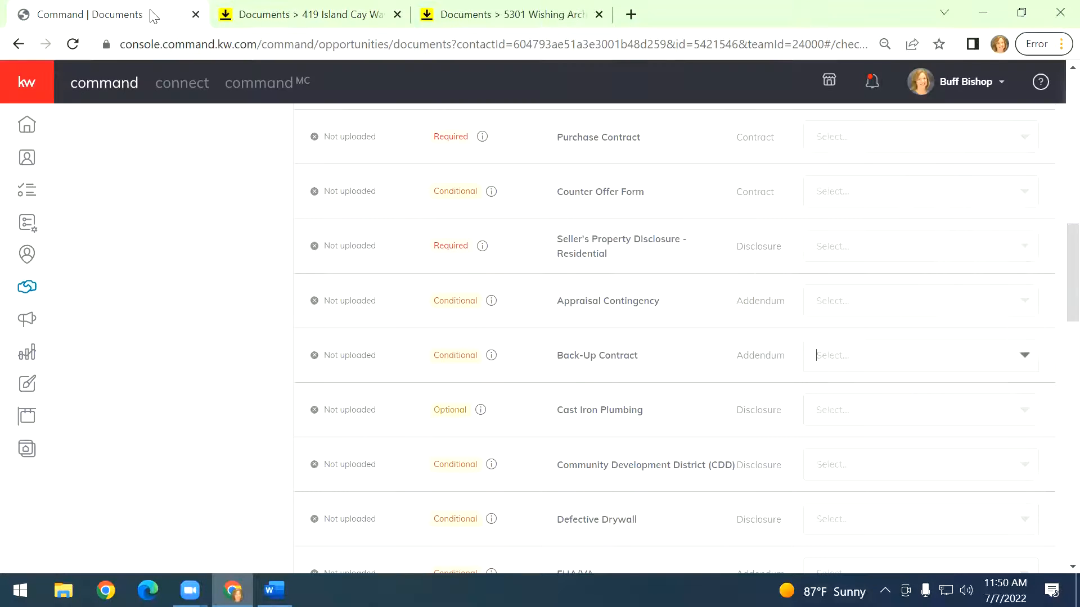
scroll(705, 326, "up", 10)
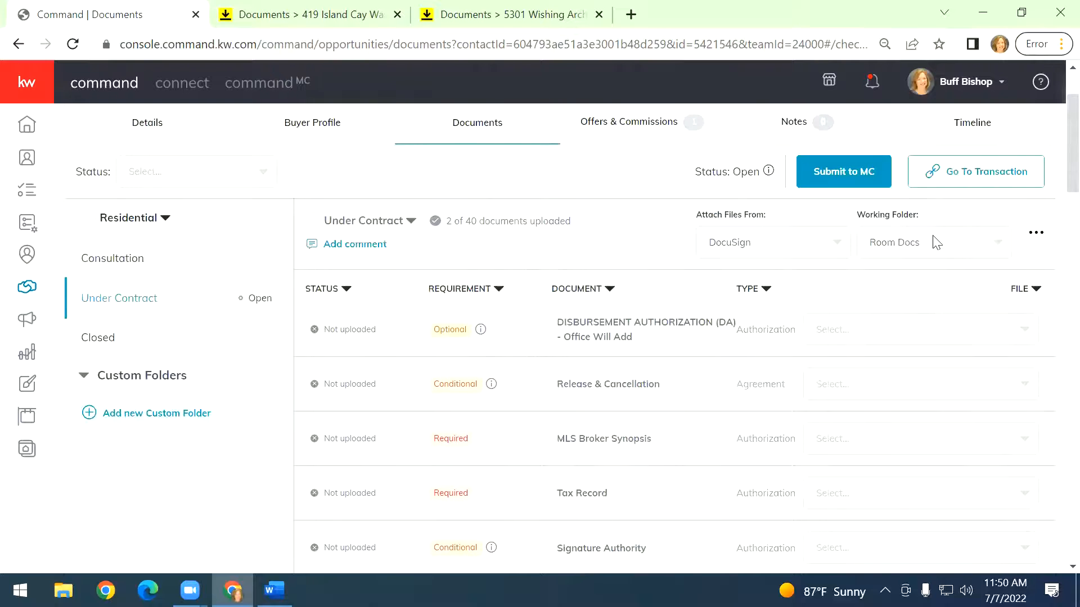
left_click(936, 244)
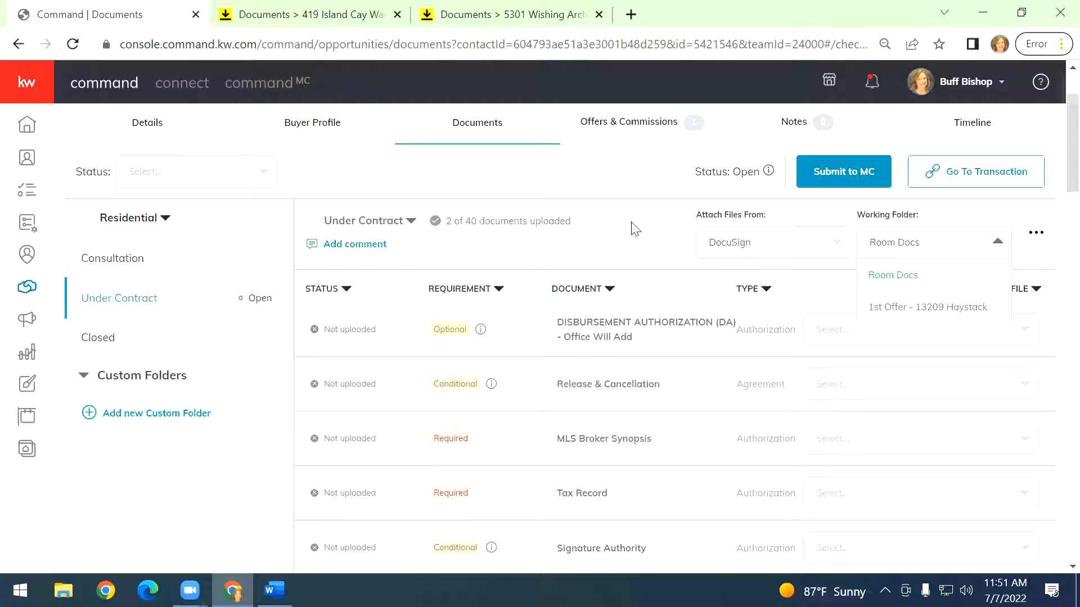
In the DocuSign room, create a new document folder named Certifications.
left_click(332, 17)
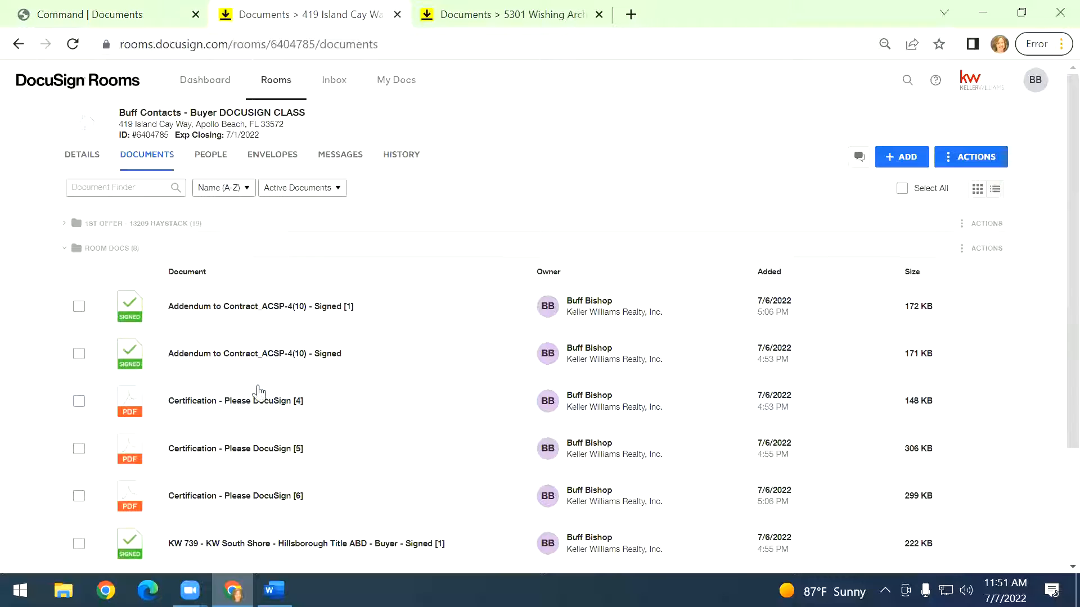
left_click(79, 402)
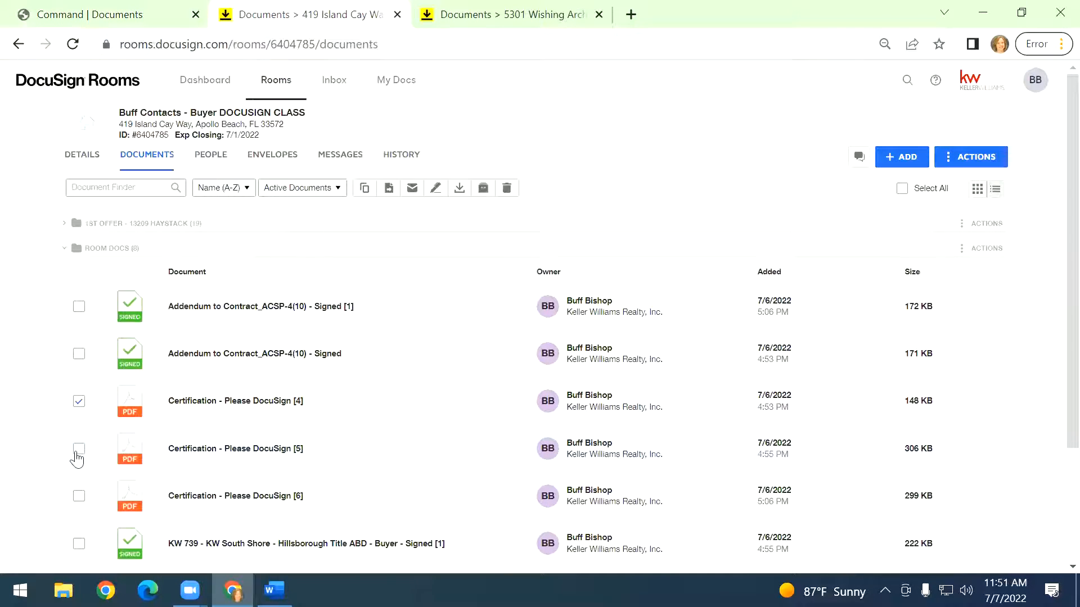
left_click(78, 452)
left_click(79, 401)
left_click(78, 449)
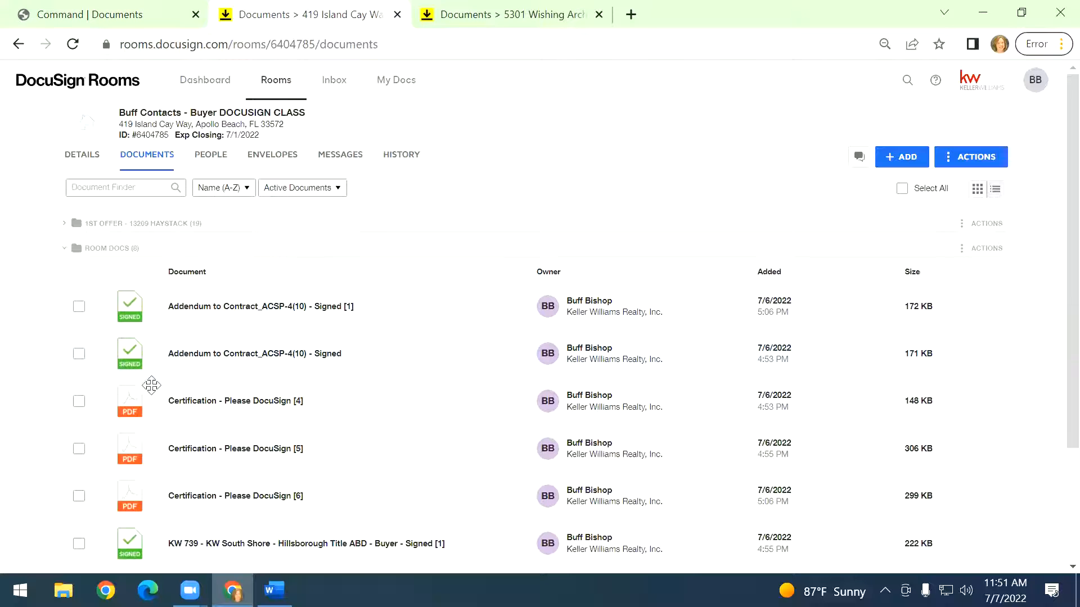
left_click(79, 404)
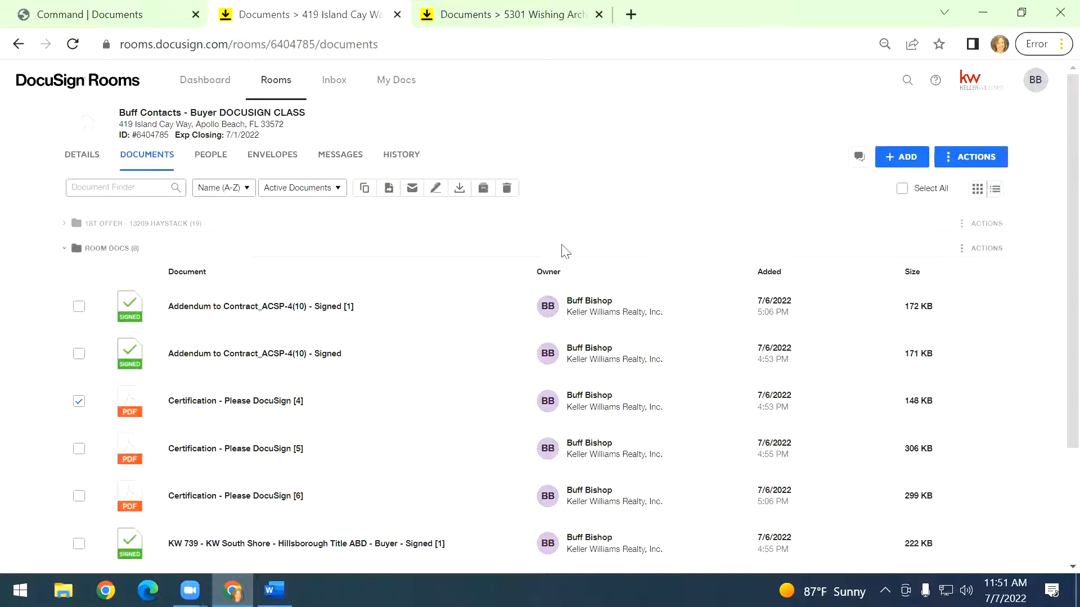
left_click(78, 401)
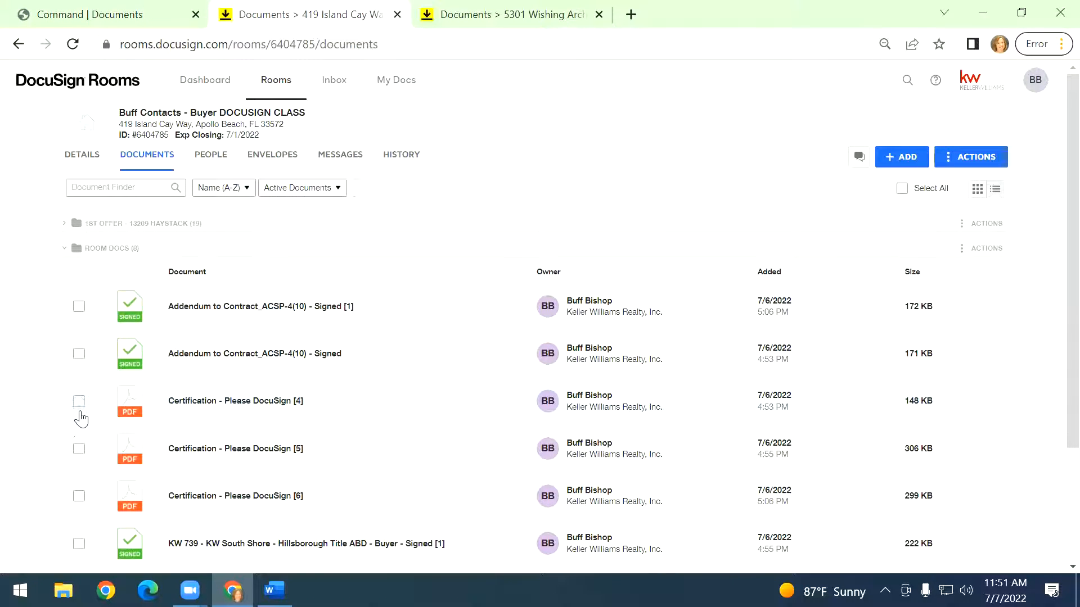
left_click(972, 158)
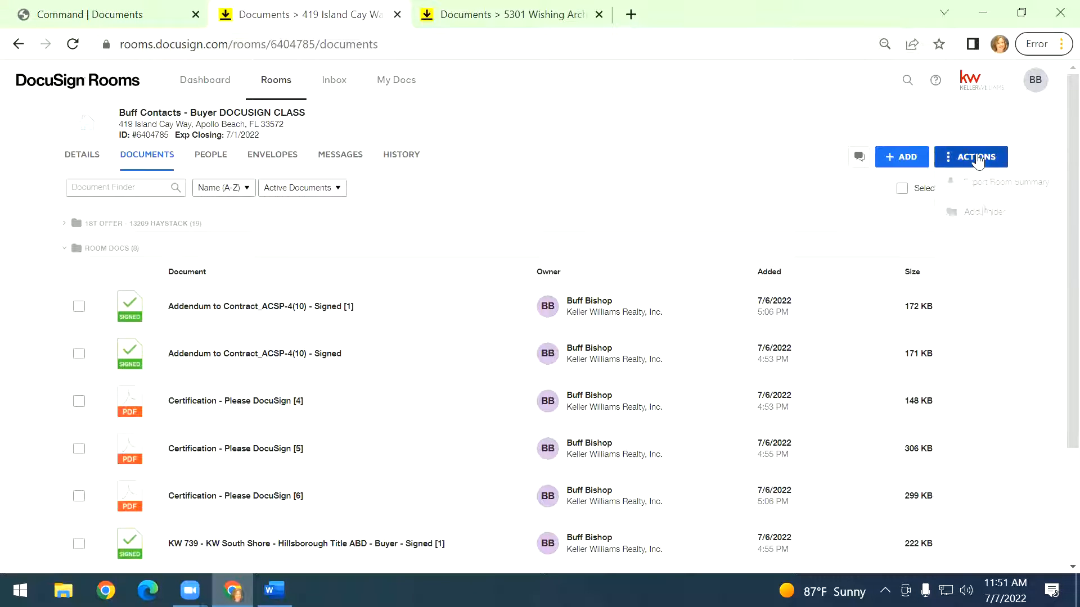
left_click(989, 213)
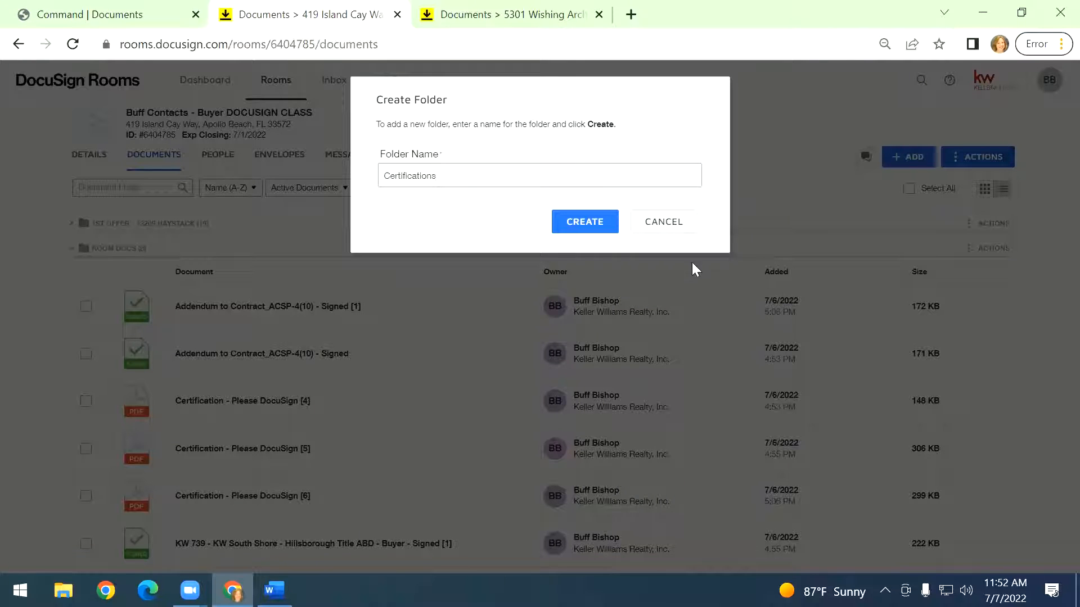
left_click(609, 227)
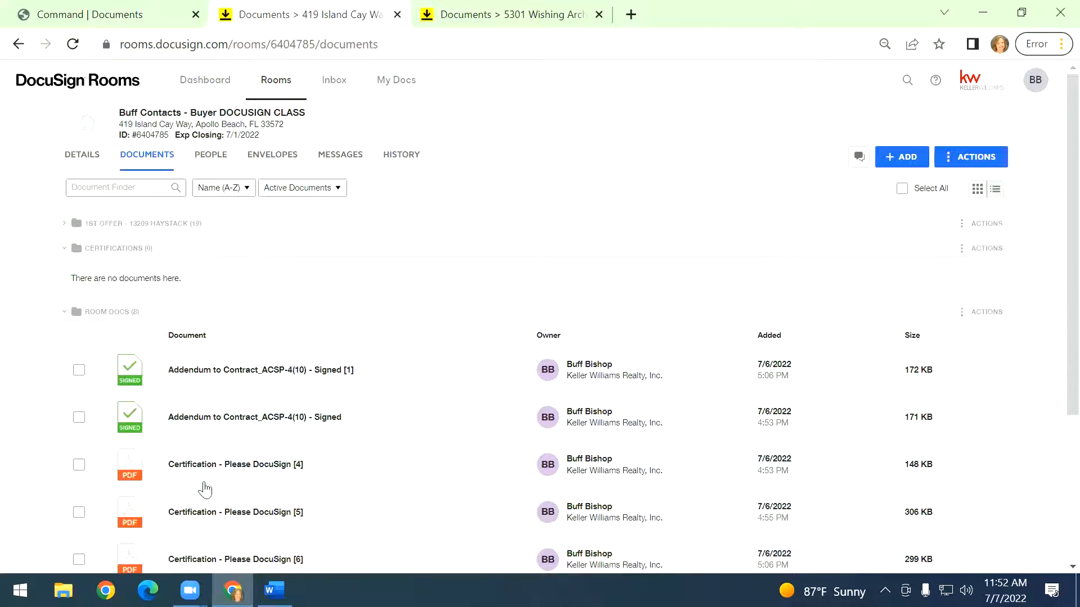
Move Certification - Please DocuSign [4], [5] and [6] from Room Docs into the Certifications folder.
left_click_drag(202, 473, 268, 279)
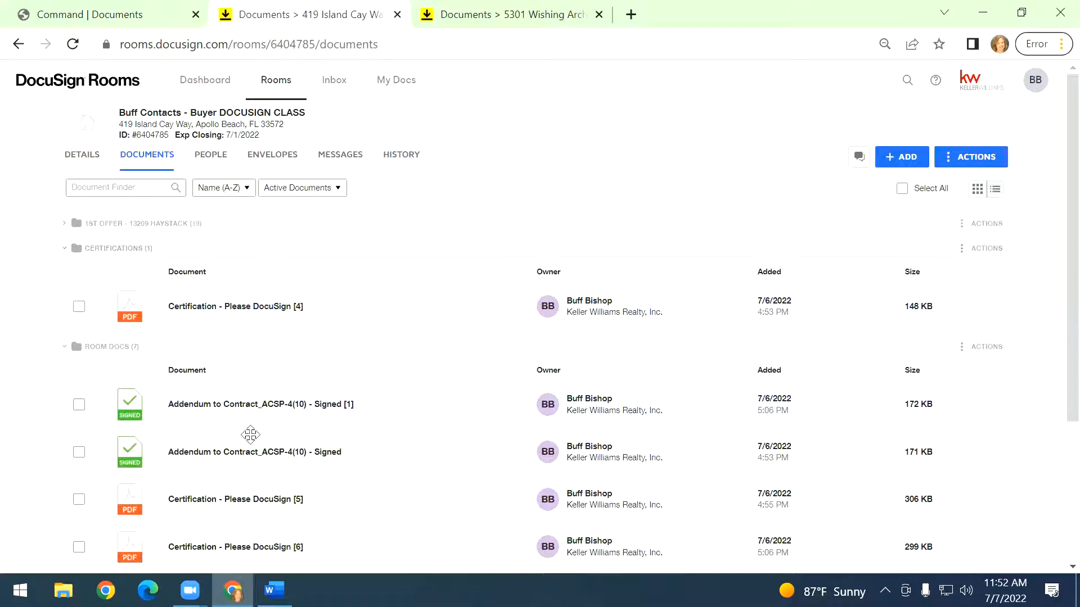
left_click(78, 499)
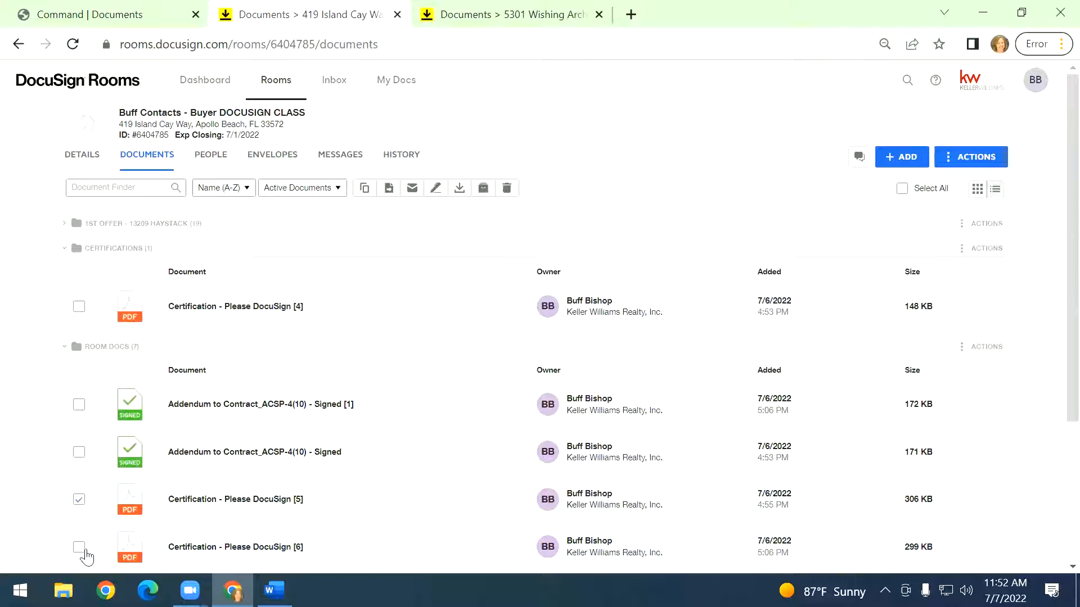
left_click(79, 547)
scroll(73, 540, "down", 1)
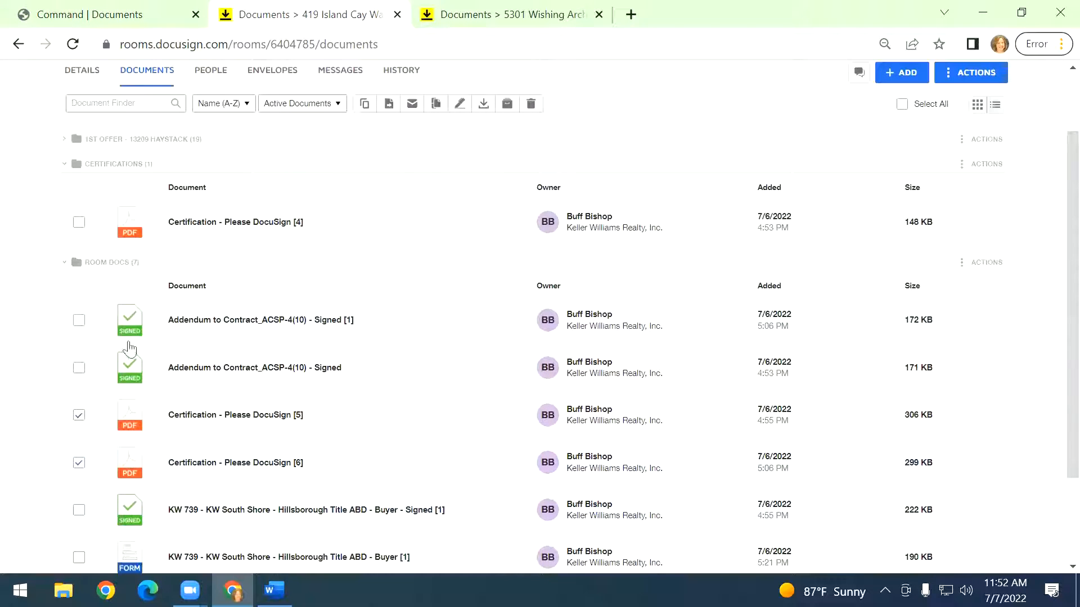
left_click(391, 106)
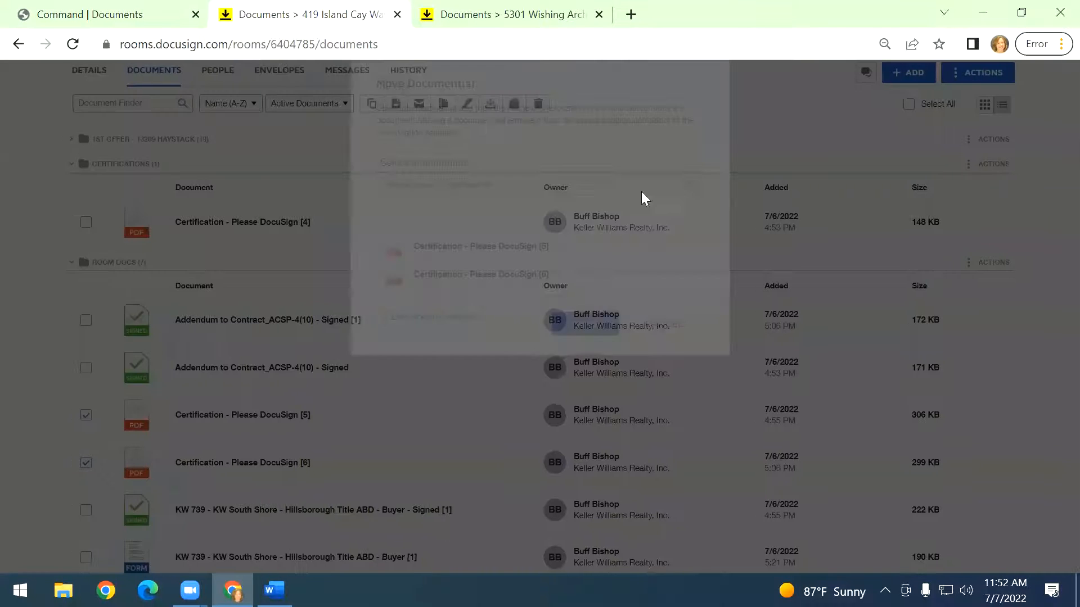
left_click(602, 208)
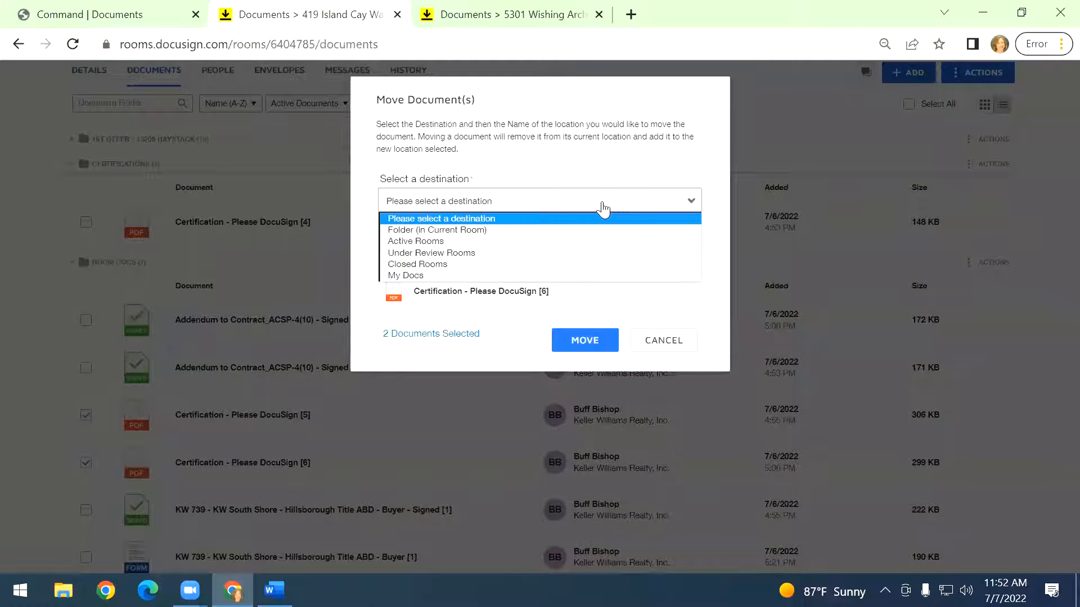
left_click(479, 231)
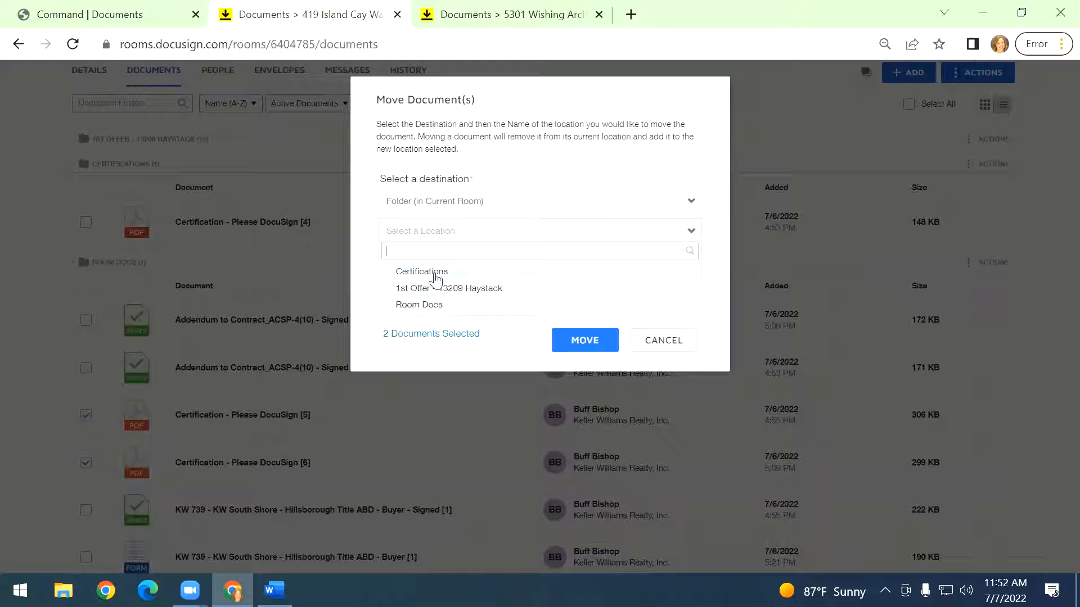
left_click(436, 273)
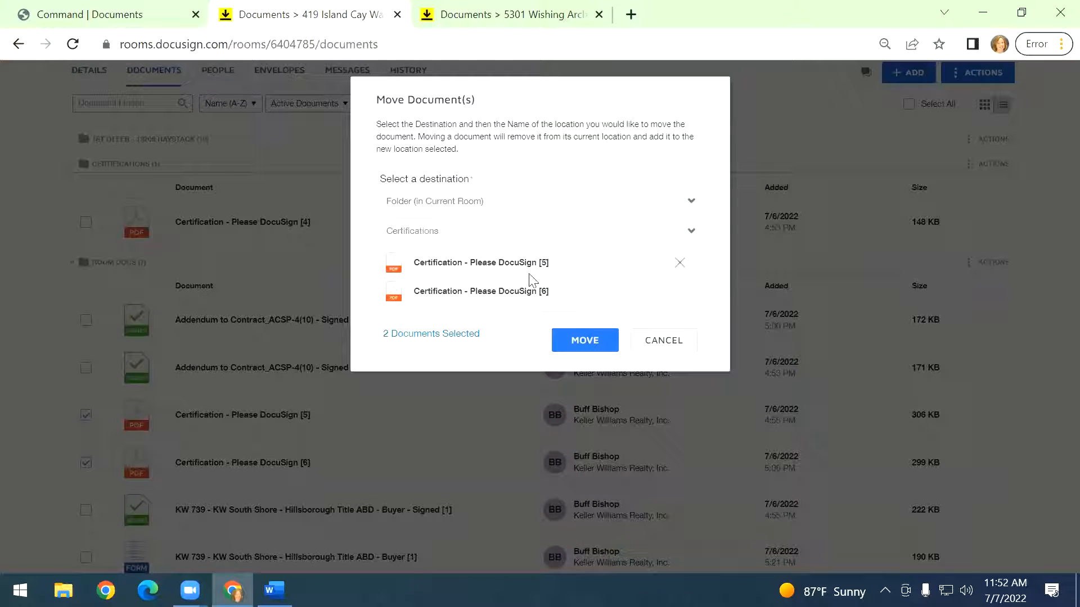
left_click(599, 337)
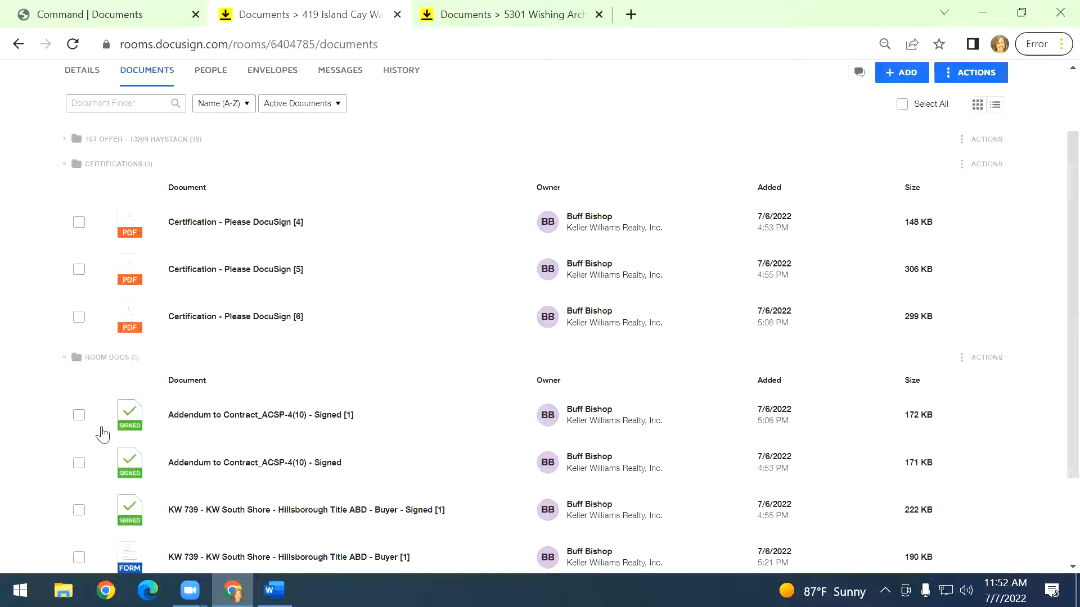
Refresh the Command opportunity's Documents page and reopen the Under Contract working folder options.
left_click(121, 17)
left_click(893, 252)
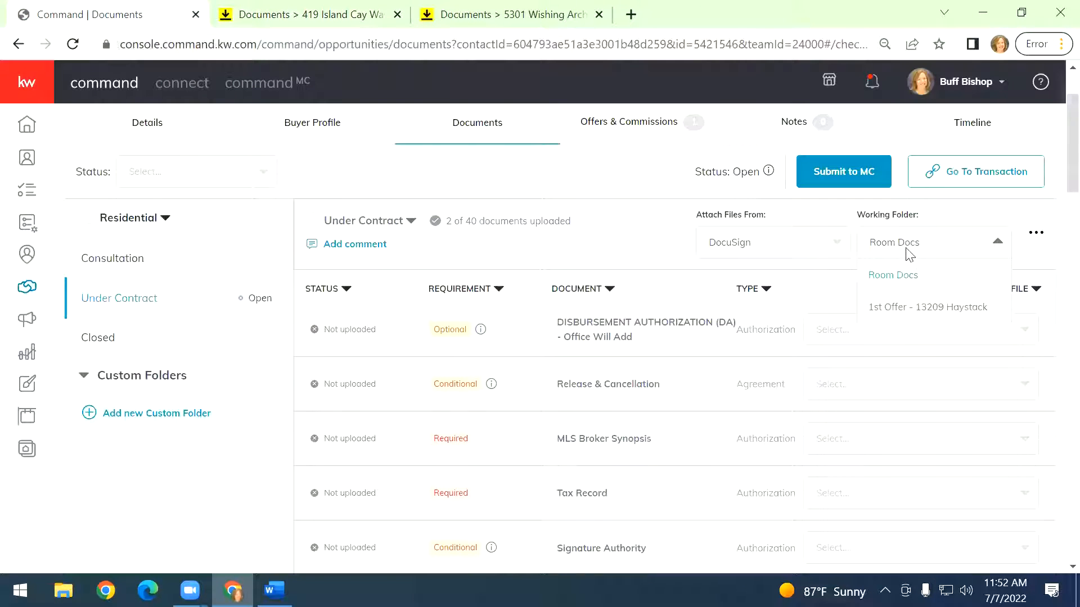
left_click(203, 96)
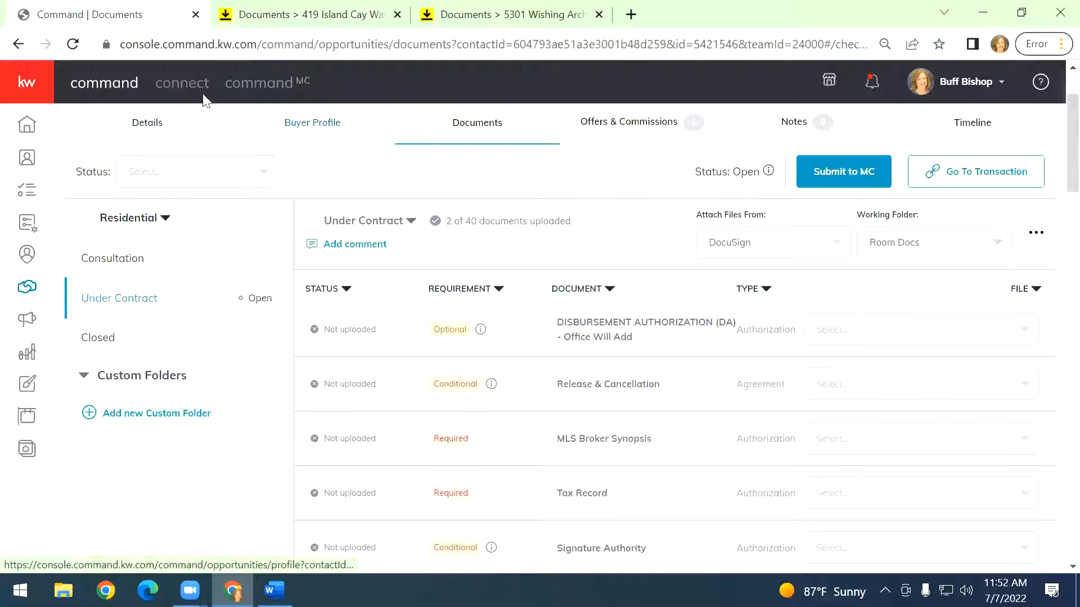
left_click(73, 45)
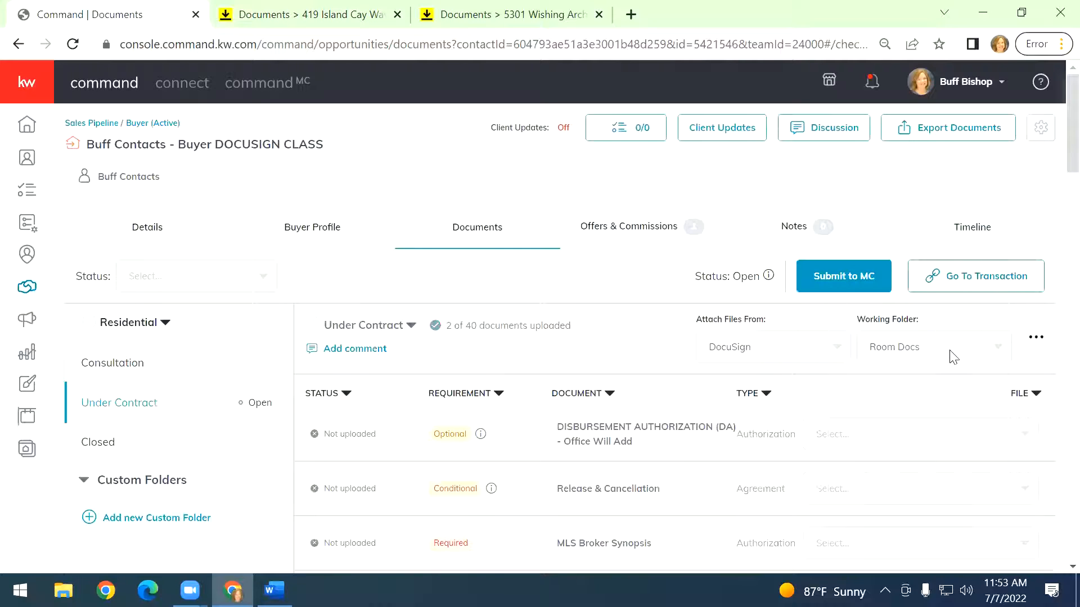
left_click(953, 356)
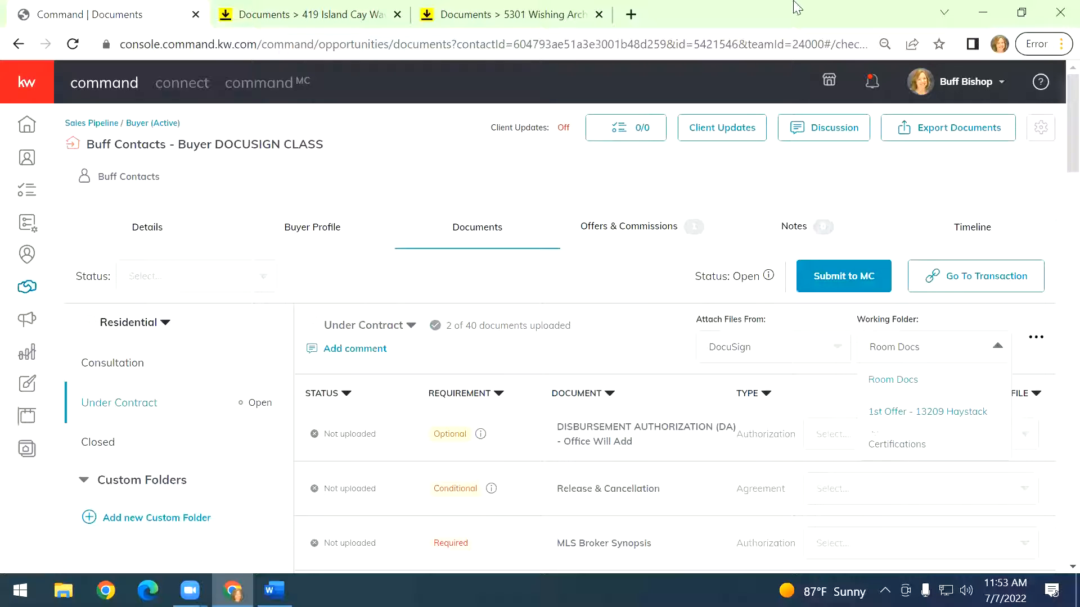
Open the Addendum to Contract_ACSP-4(10) - Signed document from the Room Docs folder in the DocuSign room.
left_click(314, 14)
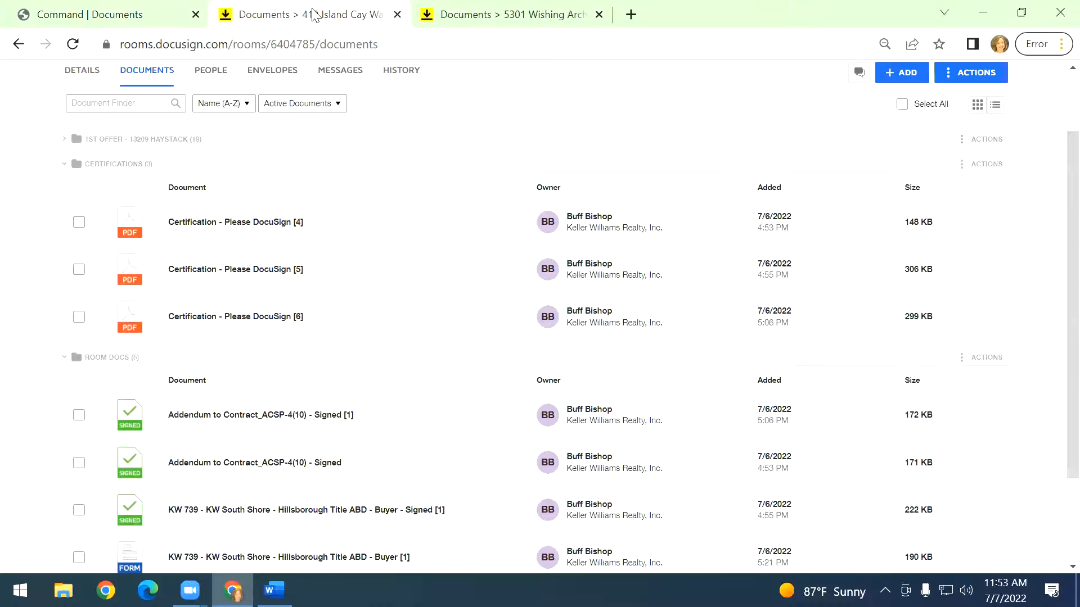
left_click(80, 319)
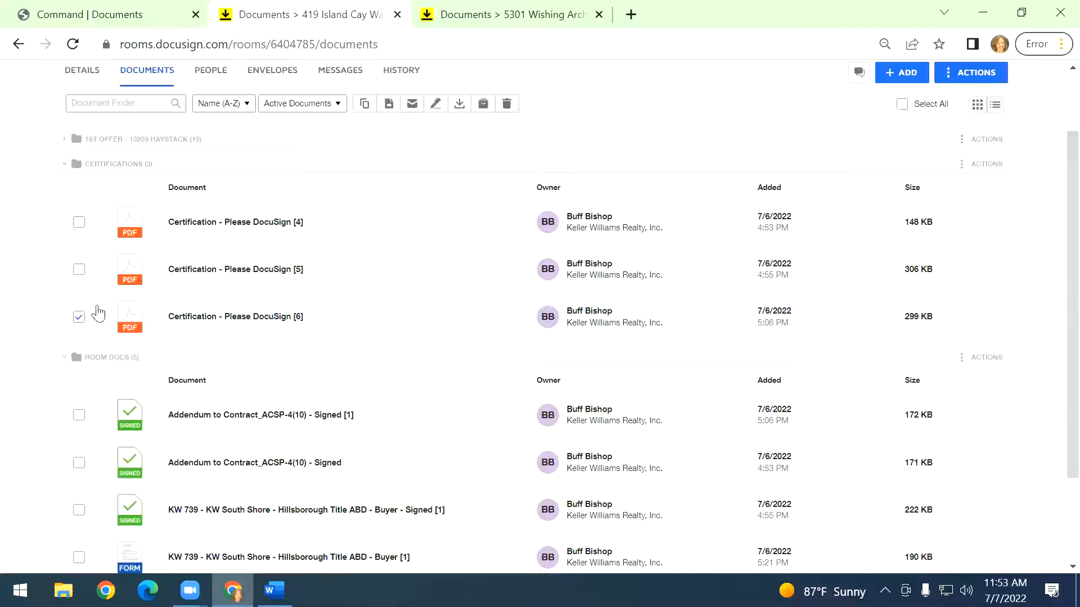
left_click(79, 319)
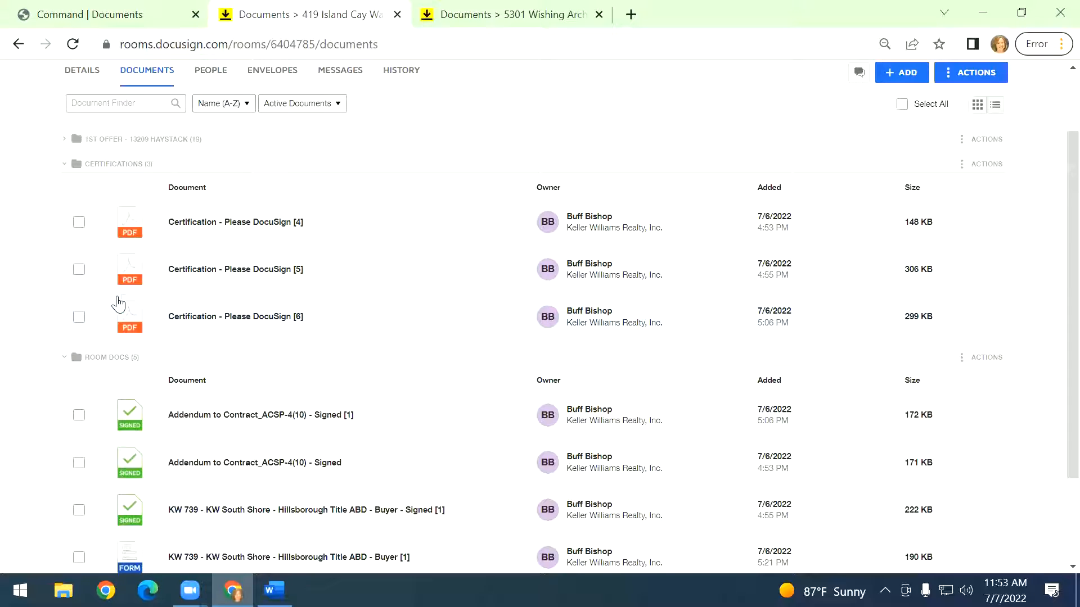
left_click(81, 317)
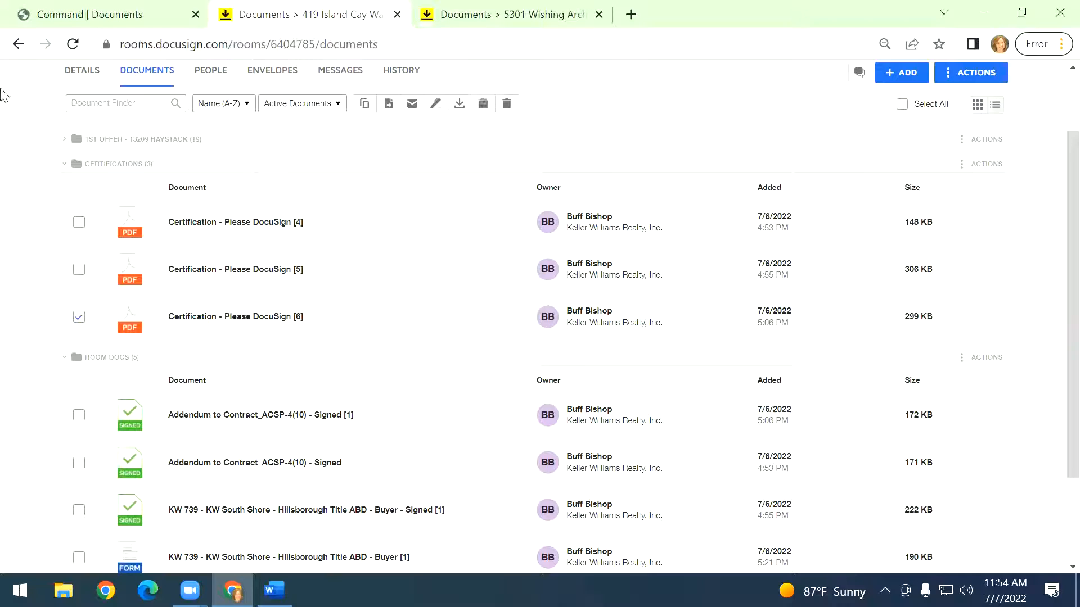
left_click(82, 164)
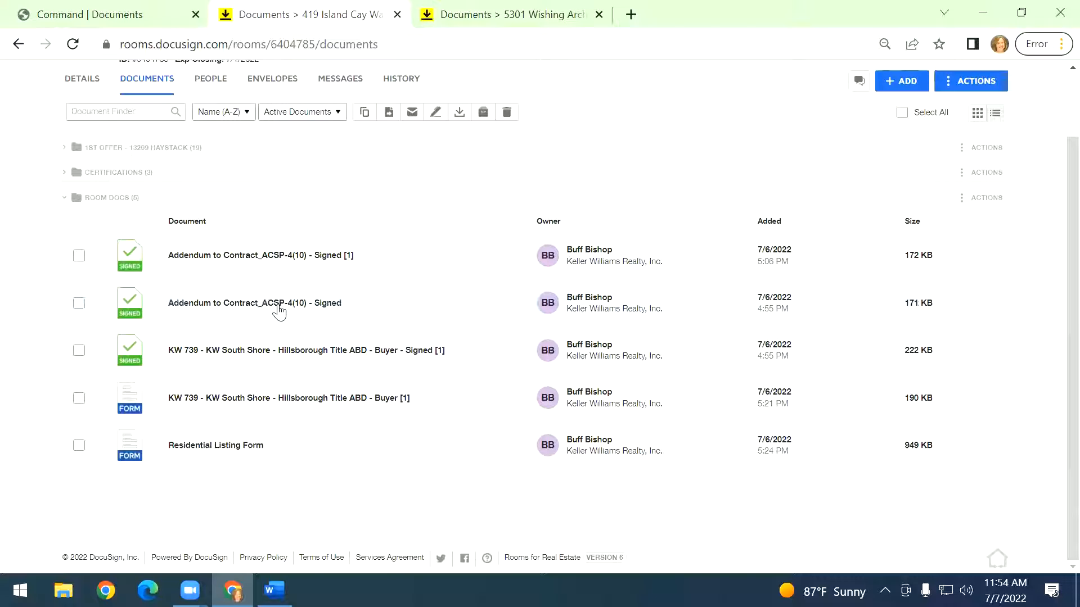
right_click(224, 307)
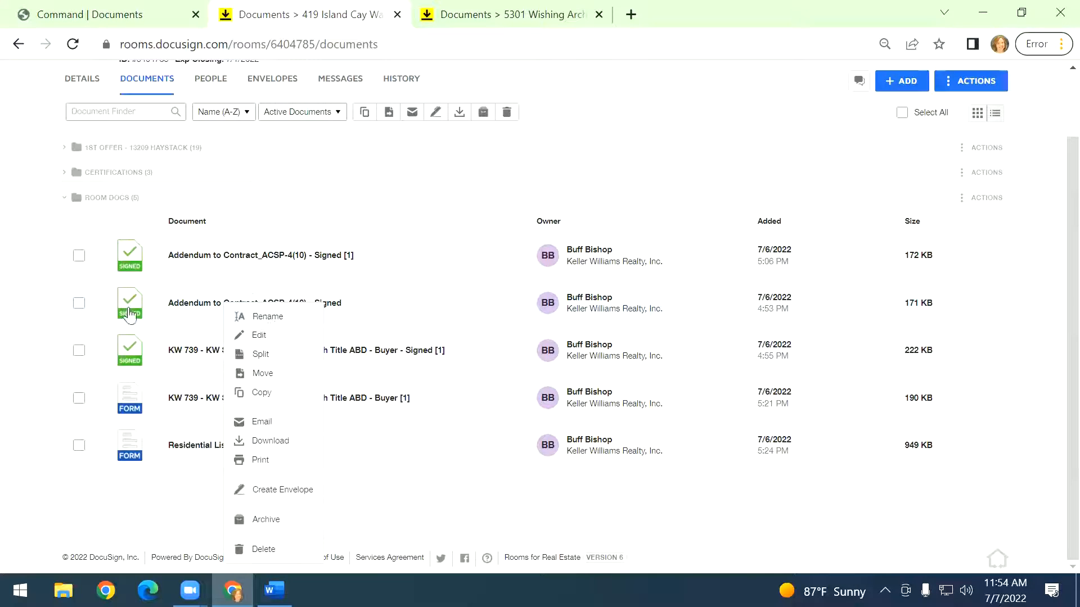
left_click(185, 298)
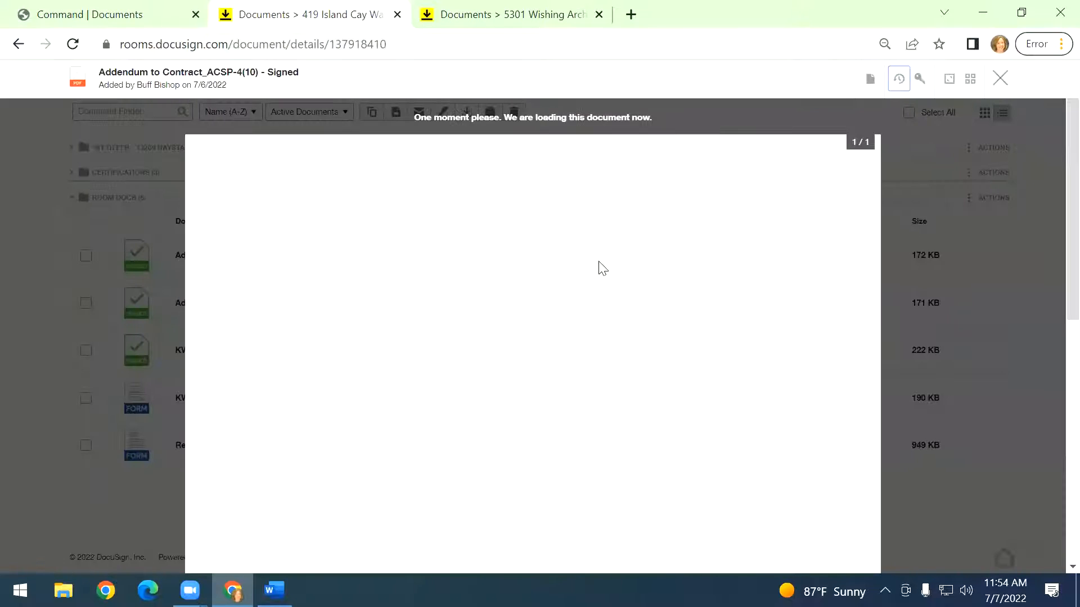
Rename the document as Buyer signed Addendum 1 signed- Signed and close the document viewer.
left_click(888, 97)
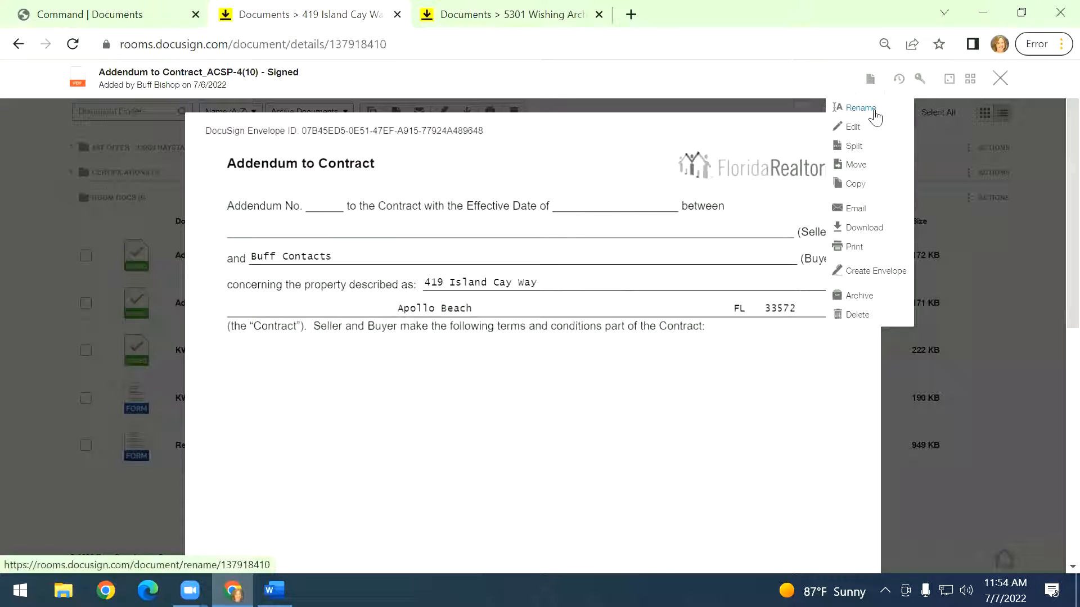
left_click(874, 115)
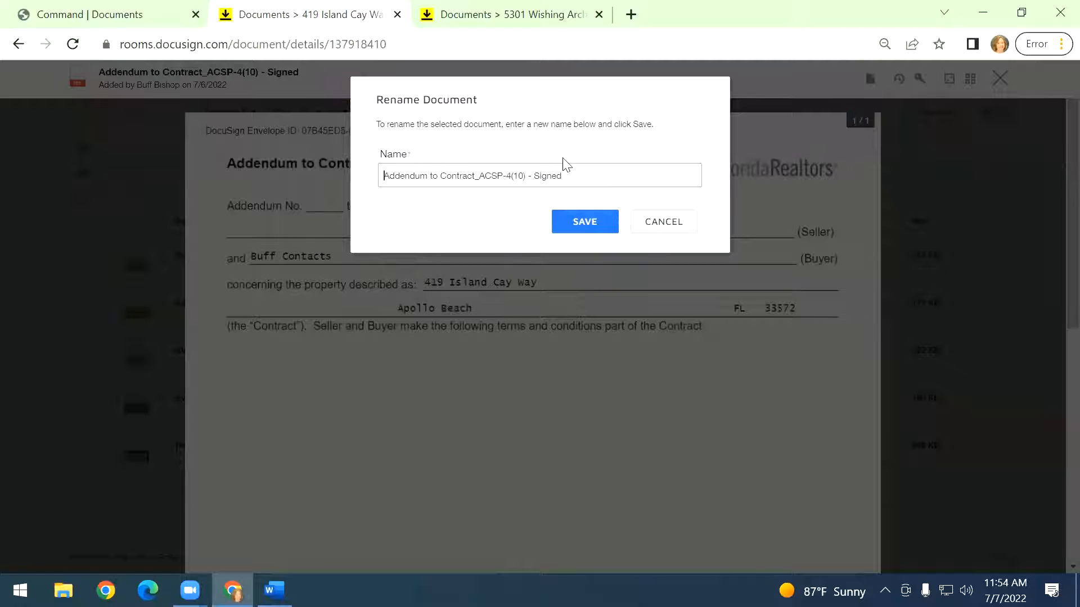
type("Addendum 1")
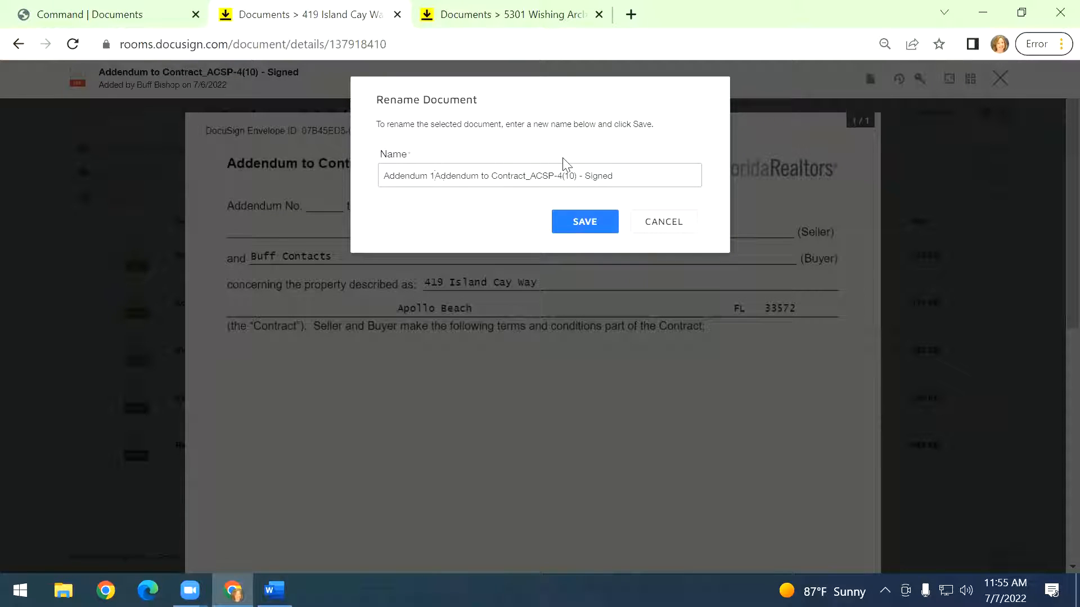
type(" signed")
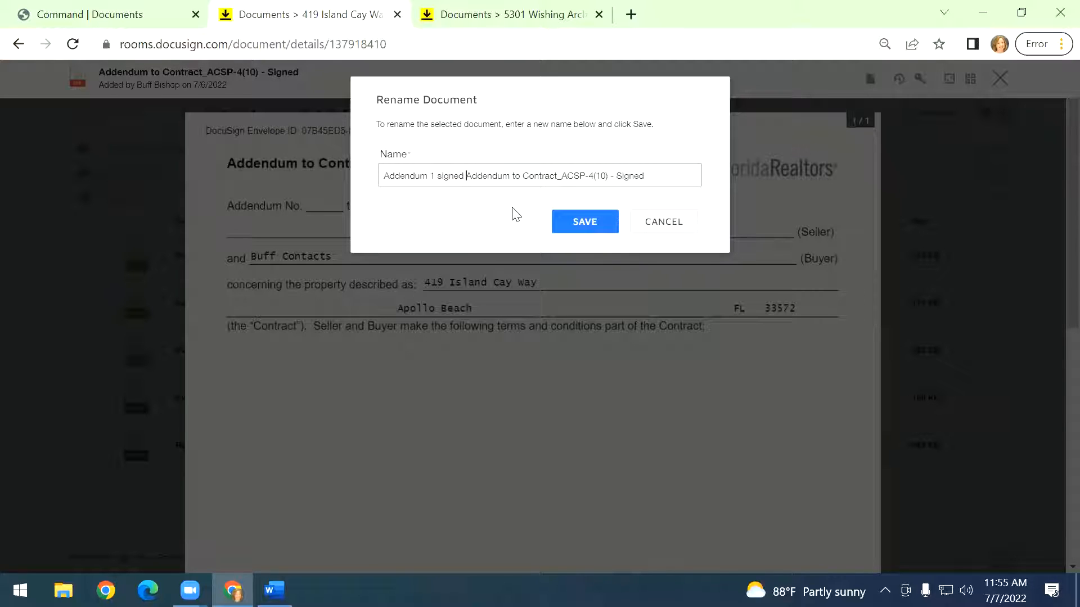
left_click_drag(467, 177, 684, 176)
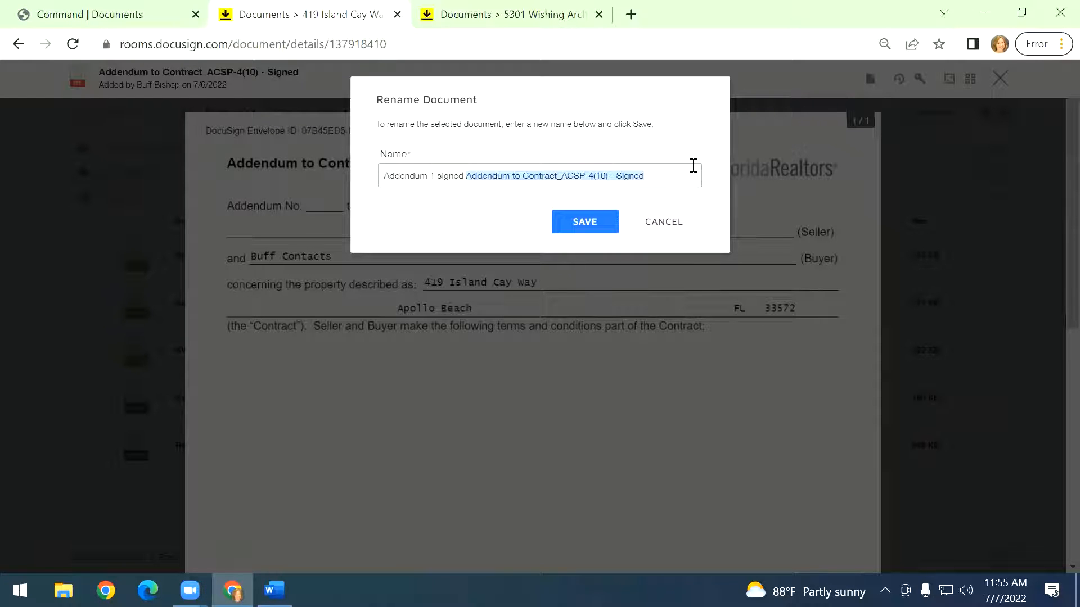
left_click(386, 177)
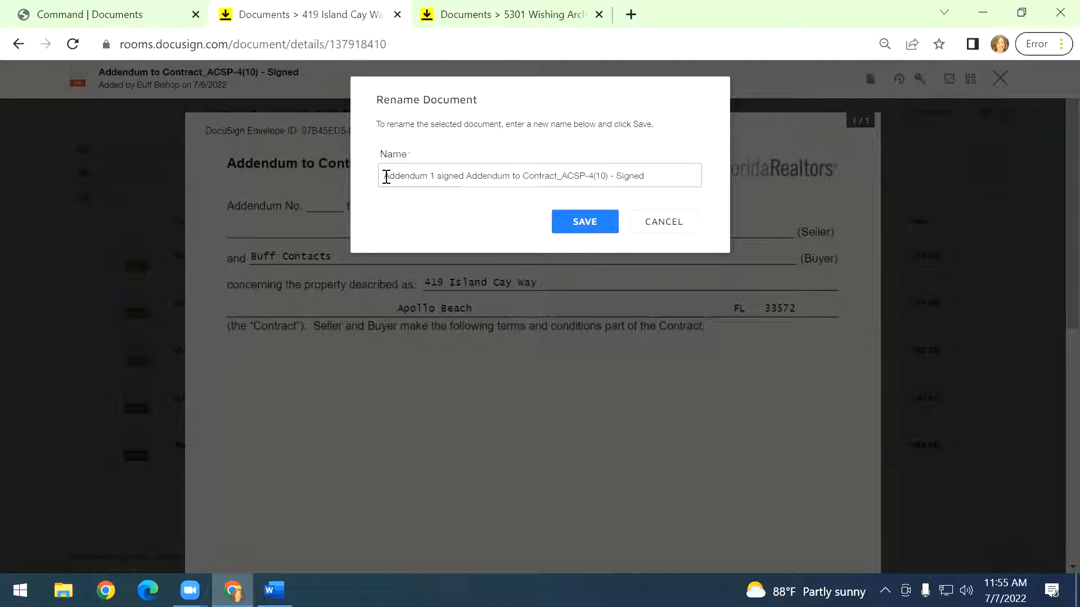
type("Signed")
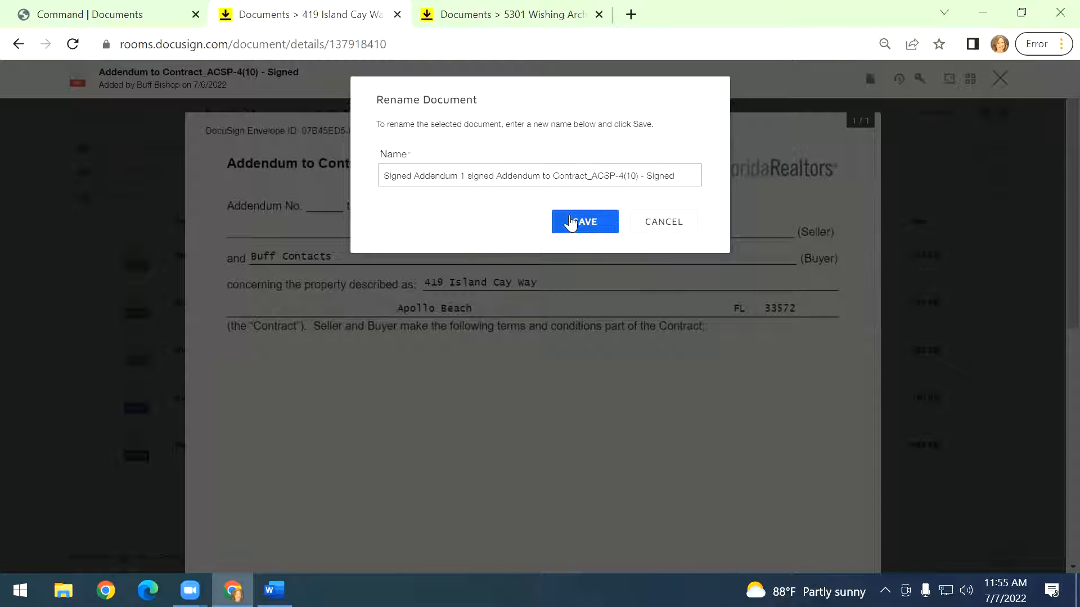
key("BackSpace")
key("BackSpace")
key("BackSpace")
key("BackSpace")
key("BackSpace")
key("BackSpace")
key("BackSpace")
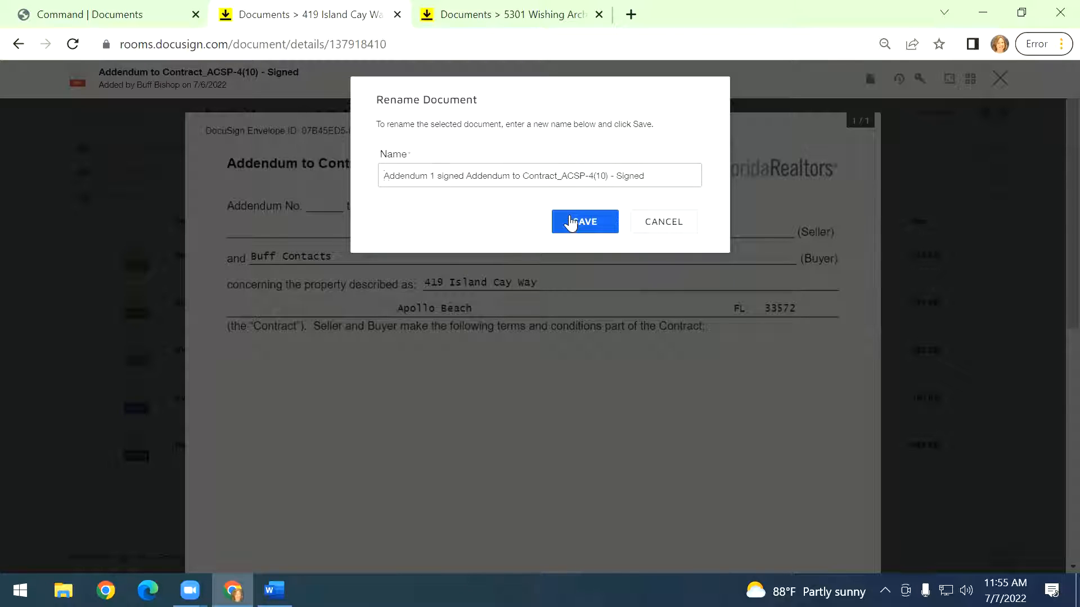
type("1")
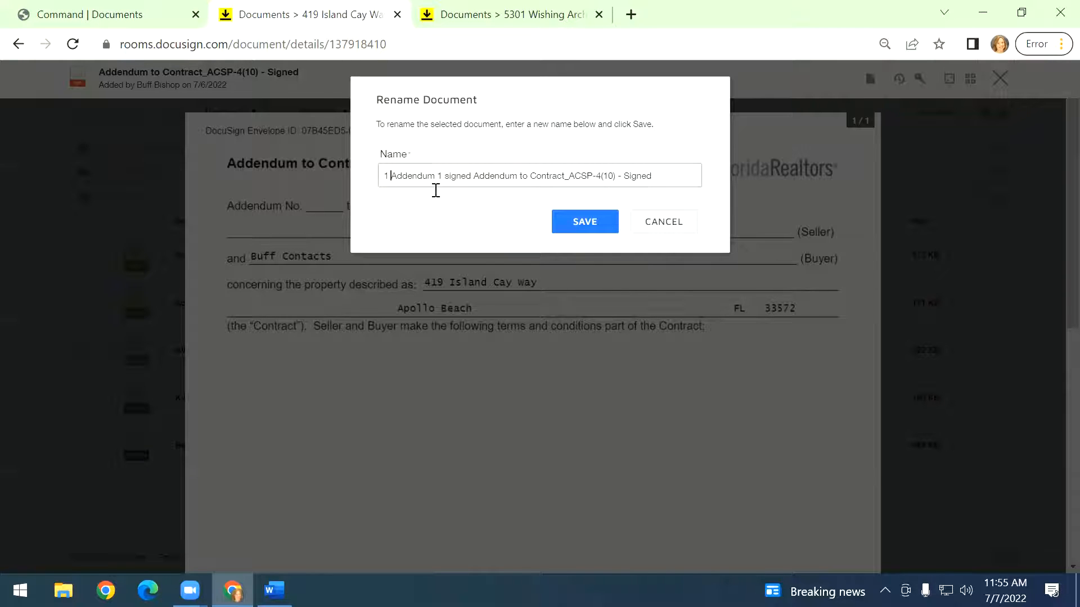
key("BackSpace")
key("BackSpace")
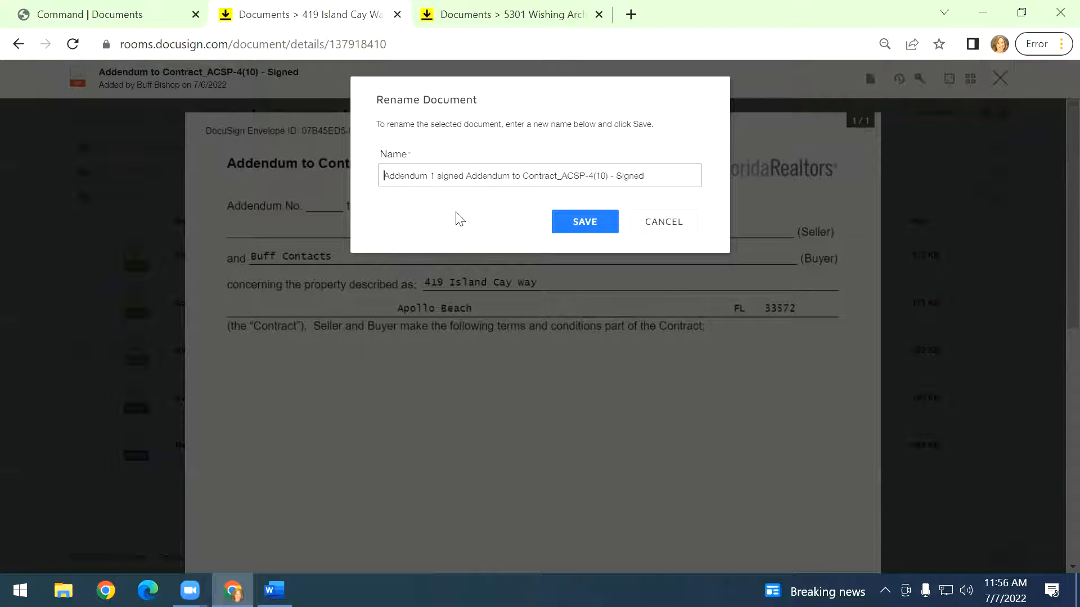
type("Buyer signed")
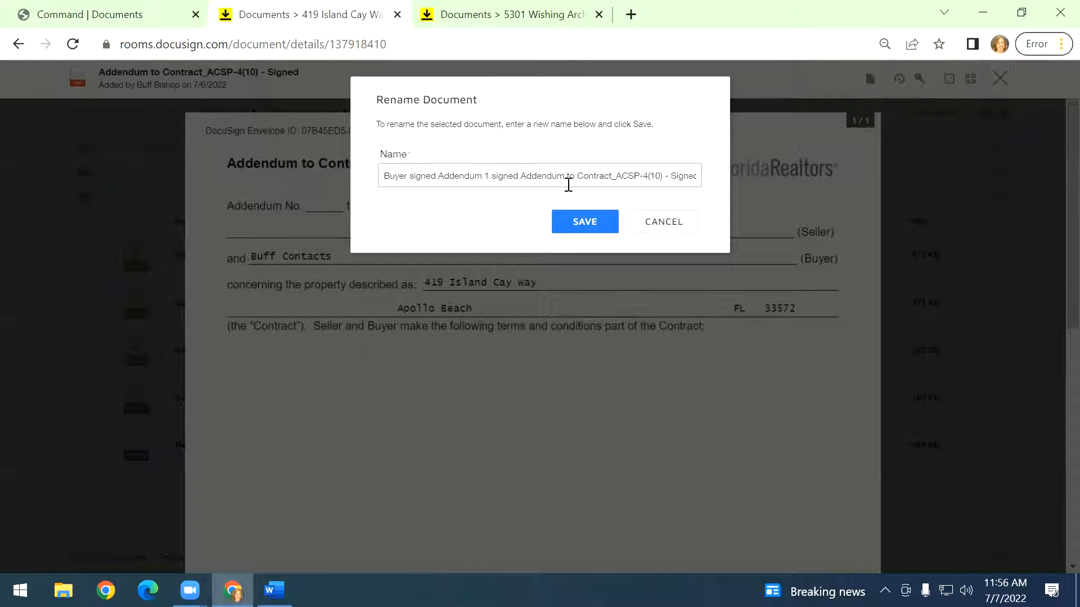
left_click_drag(521, 175, 666, 176)
key("BackSpace")
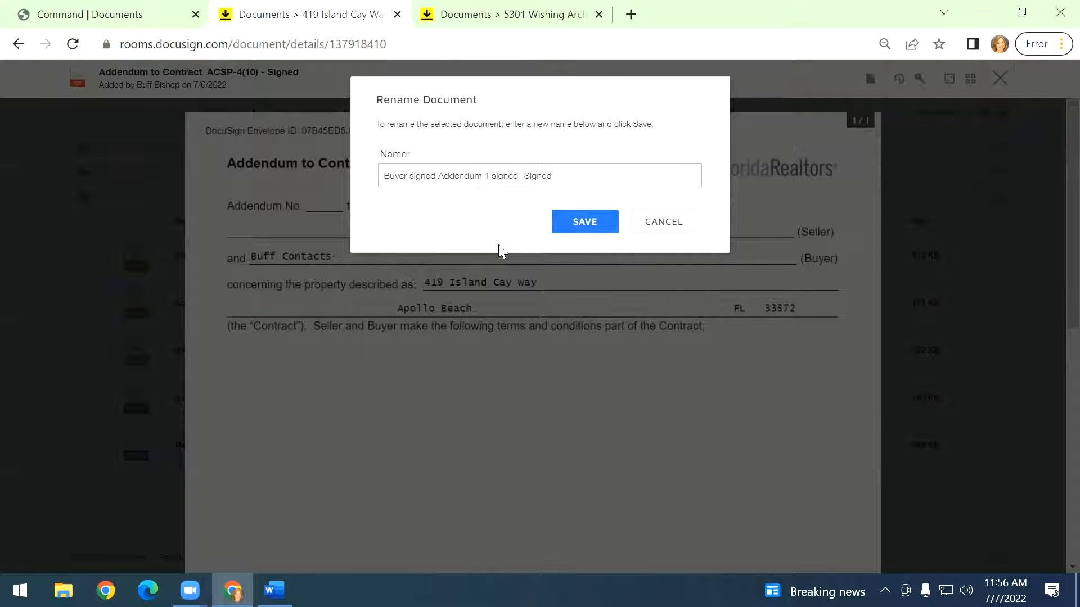
left_click(568, 223)
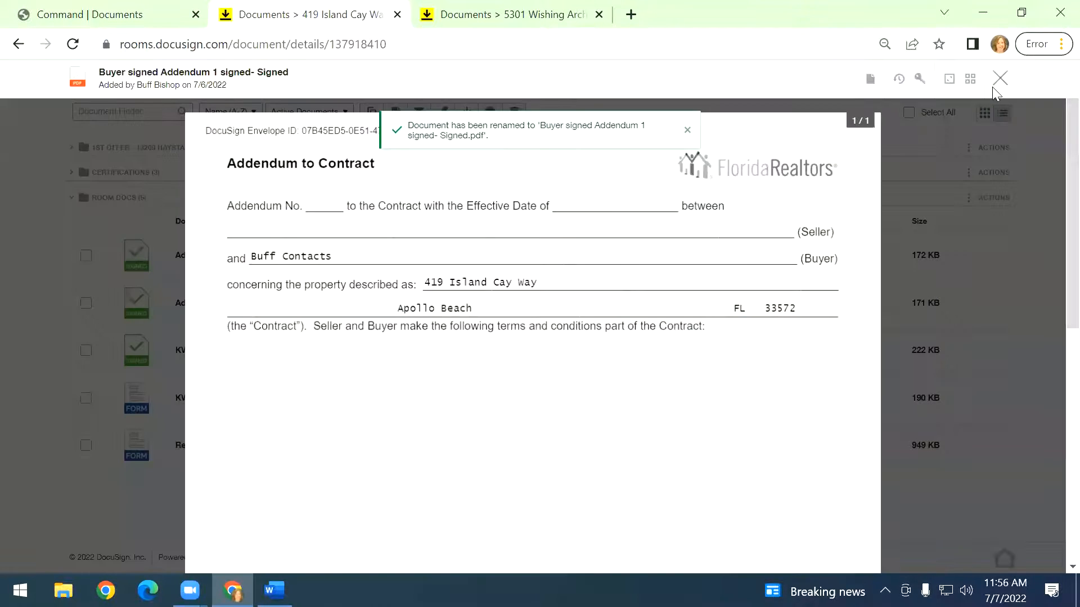
left_click(993, 84)
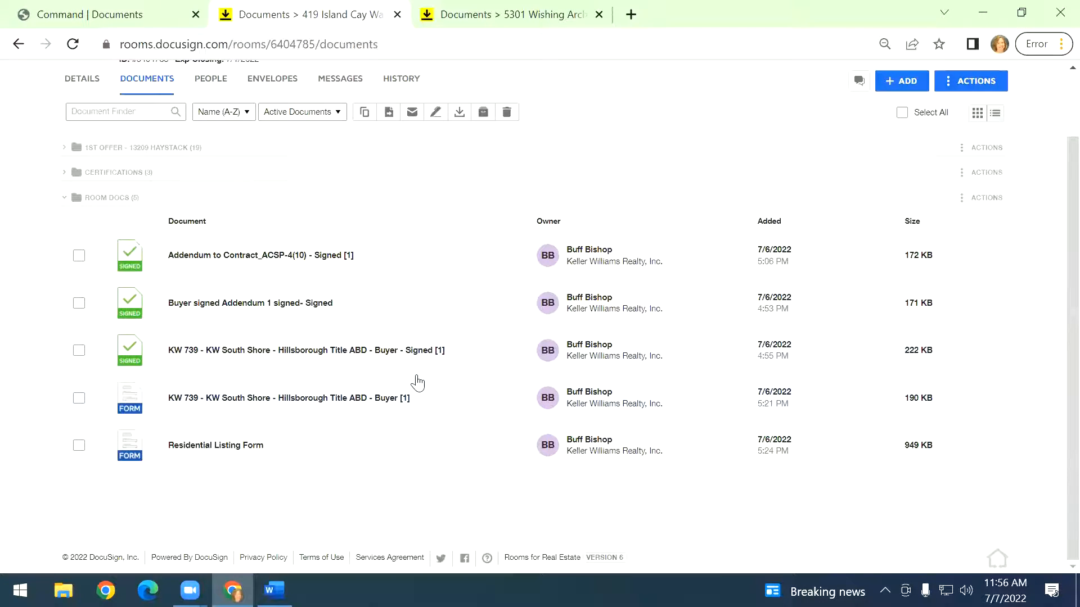
Check the room's envelopes list, then return to the room documents.
scroll(401, 400, "up", 2)
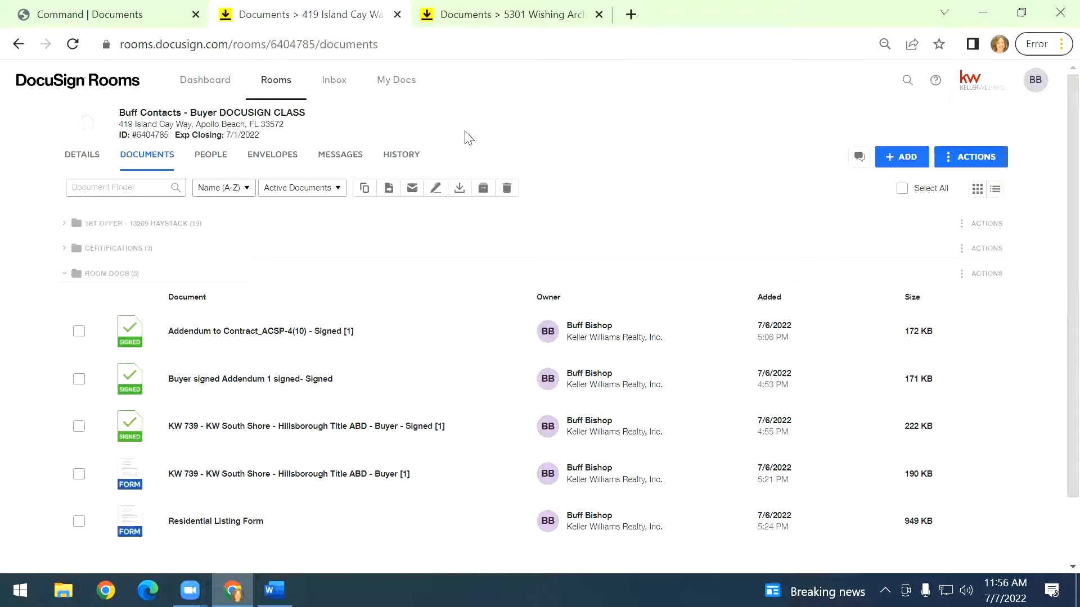
left_click(284, 155)
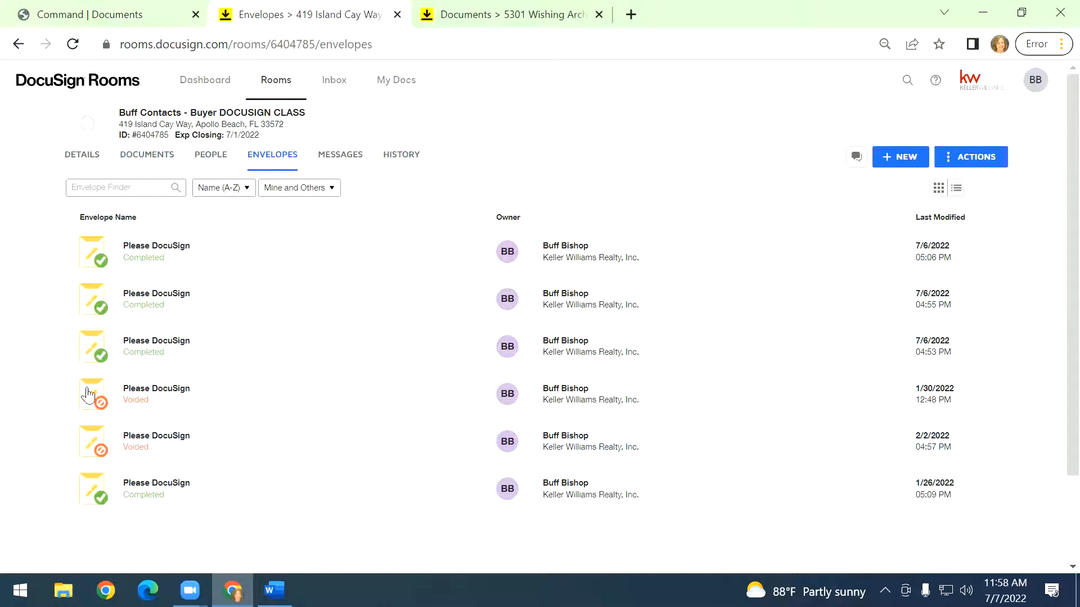
left_click(162, 159)
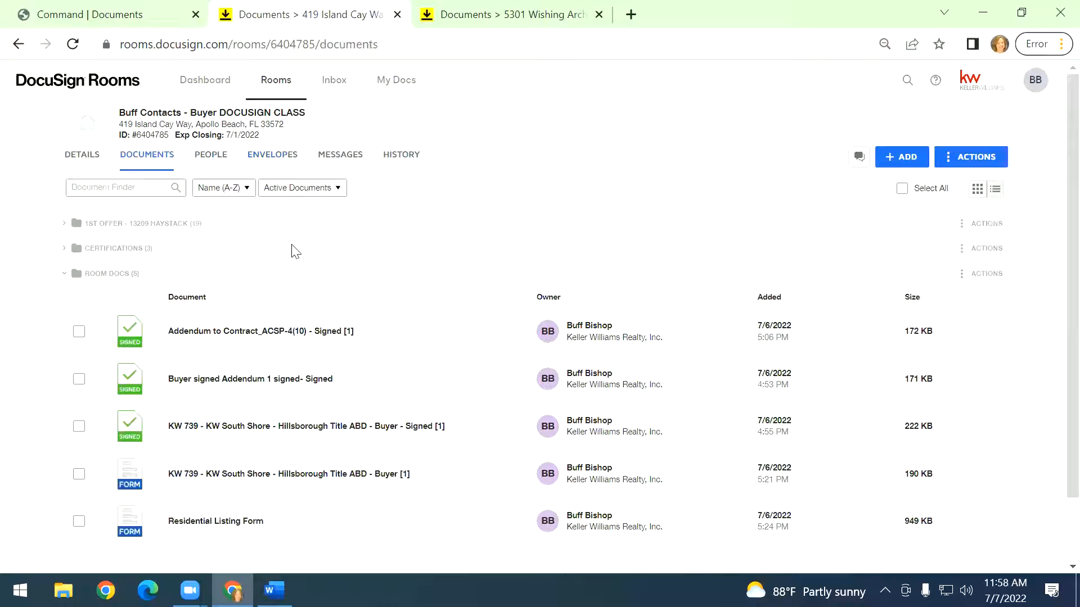
Create a new envelope from the KW 739 - KW South Shore - Hillsborough Title ABD - Buyer [1] document.
left_click(79, 334)
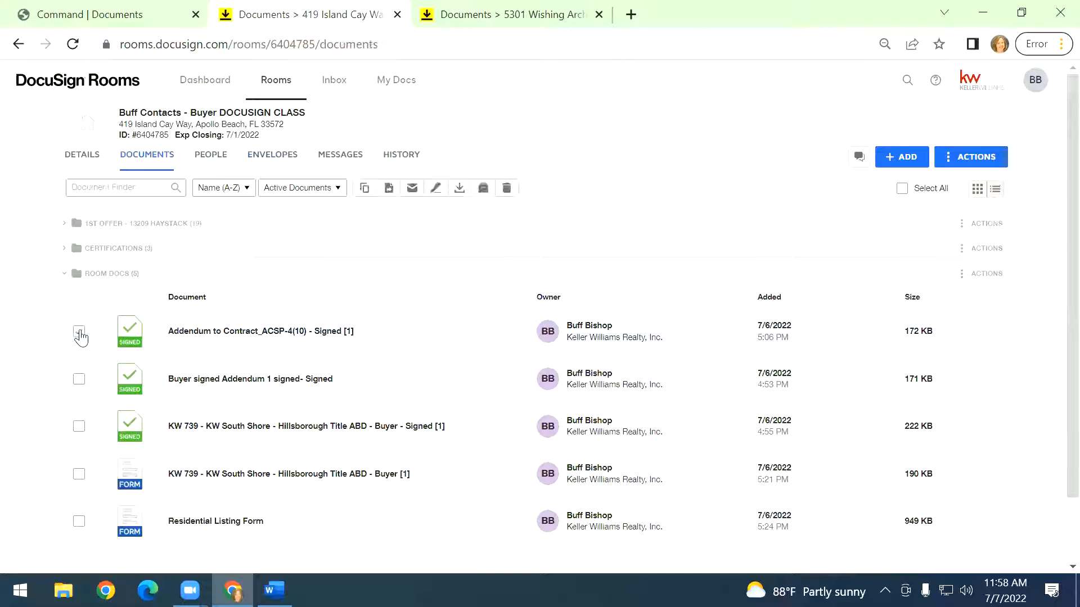
left_click(80, 334)
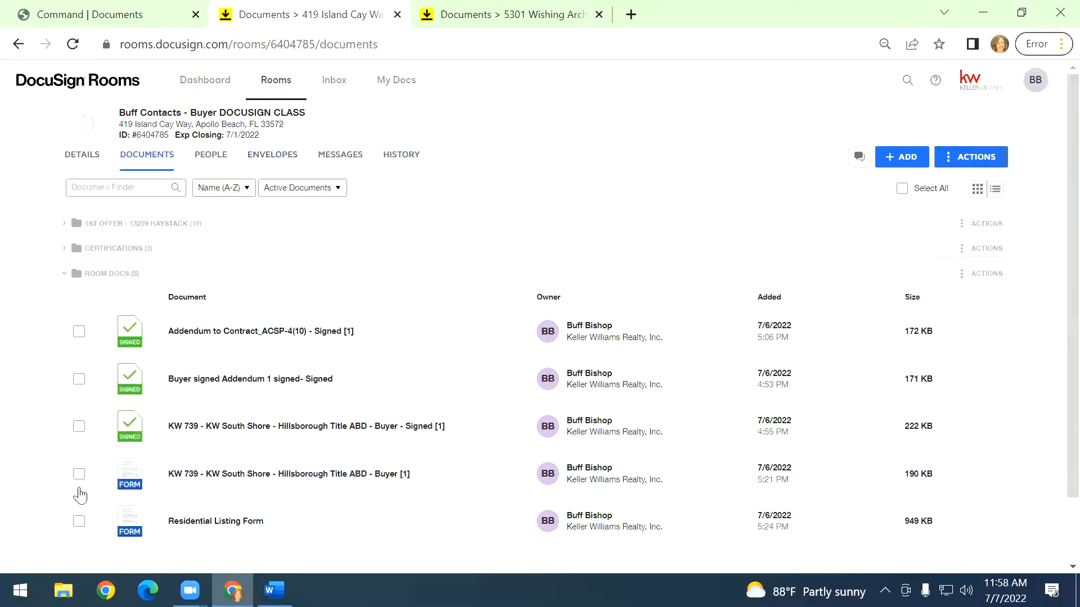
left_click(79, 477)
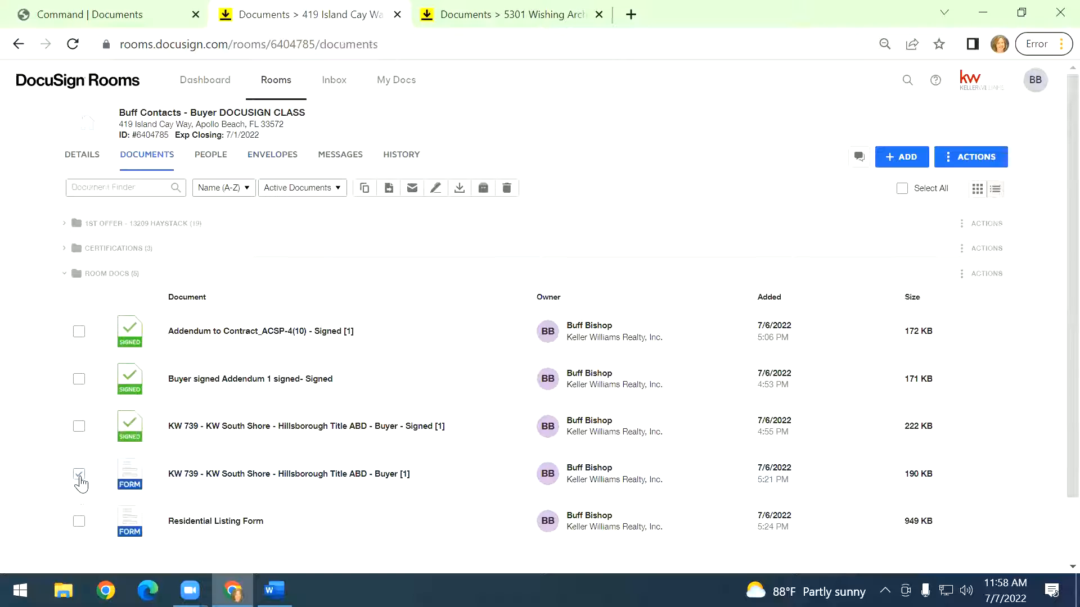
left_click(434, 188)
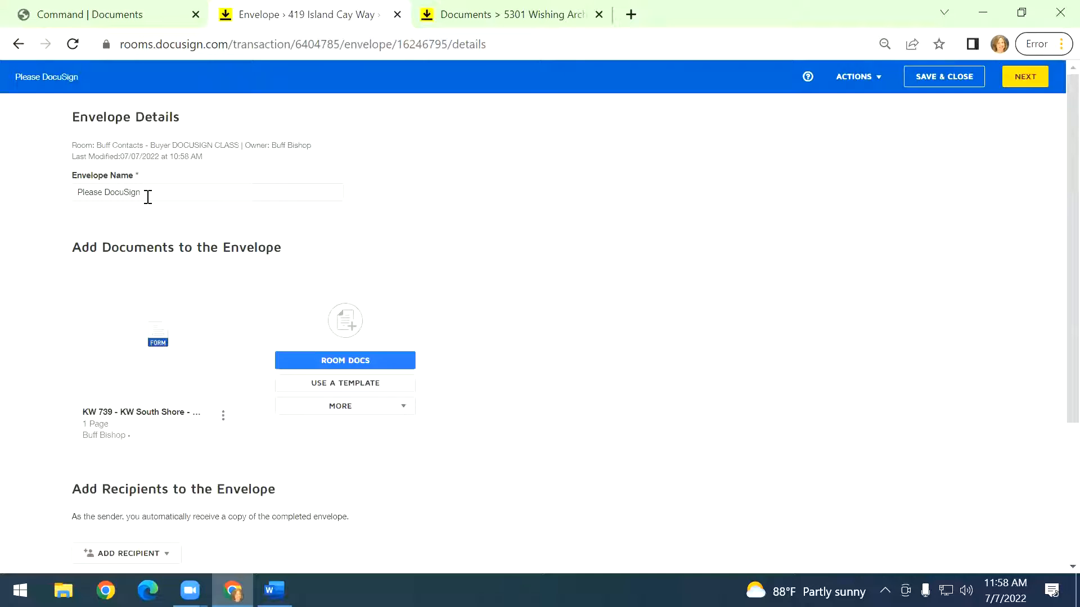
Review the envelope's name, document and recipient options.
left_click_drag(149, 197, 64, 195)
left_click(555, 369)
scroll(555, 368, "down", 3)
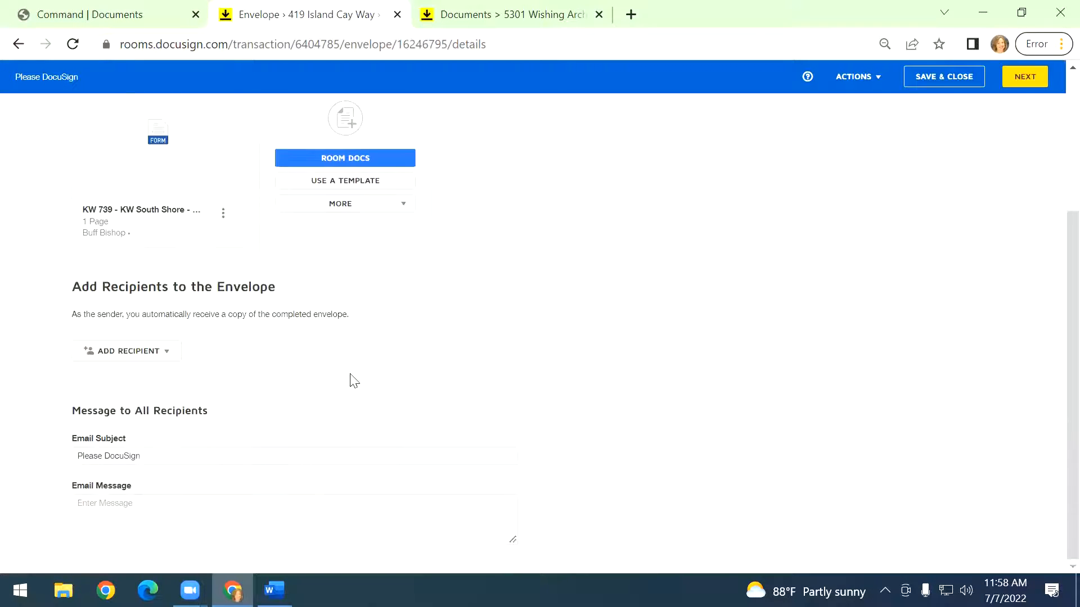
left_click(124, 352)
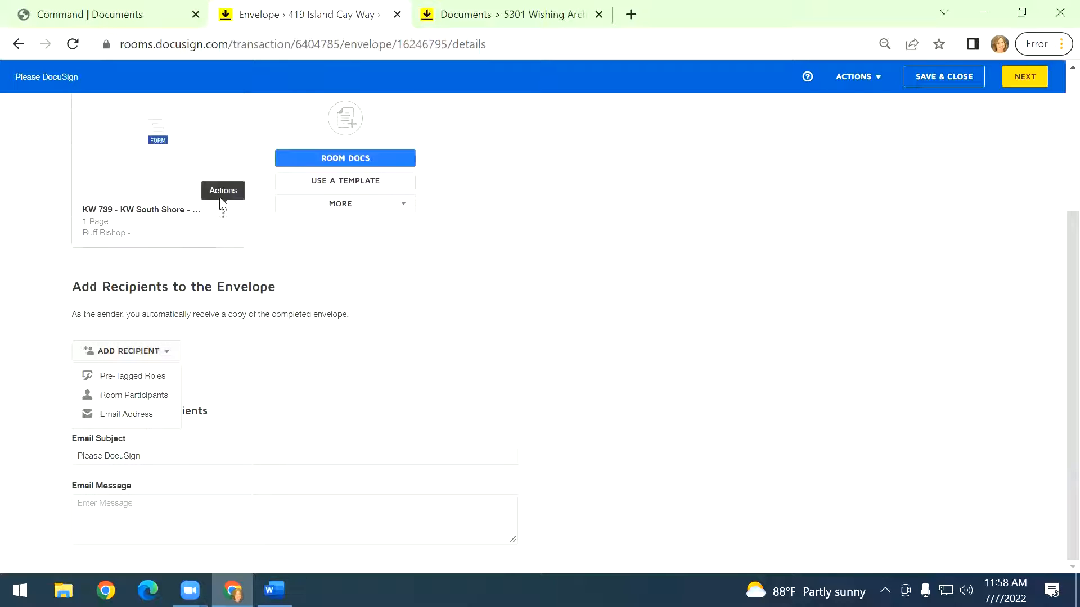
mouse_move(213, 191)
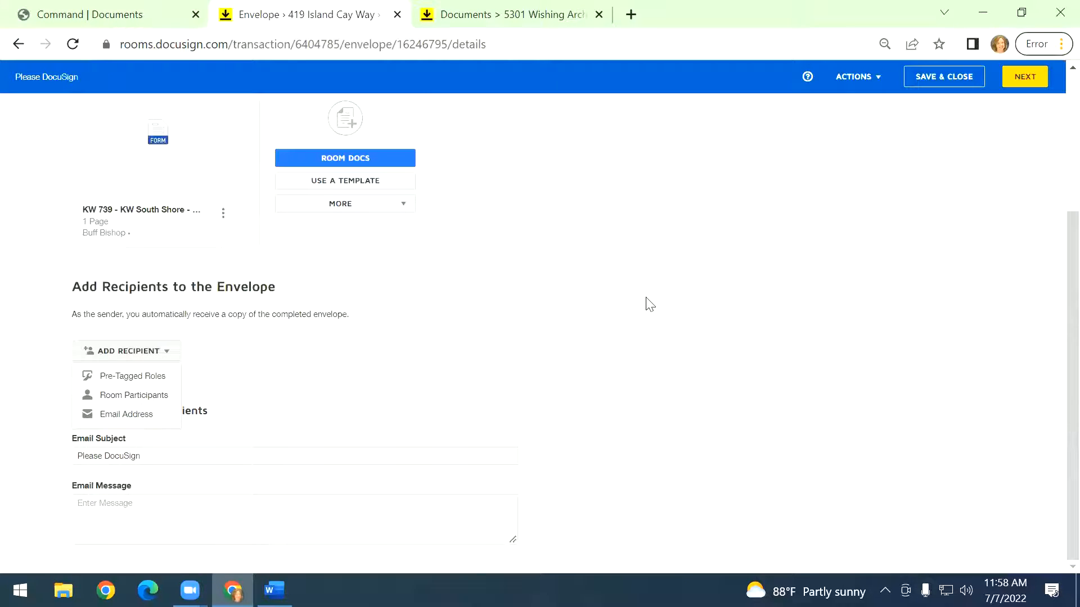
scroll(578, 376, "up", 1)
scroll(578, 376, "up", 3)
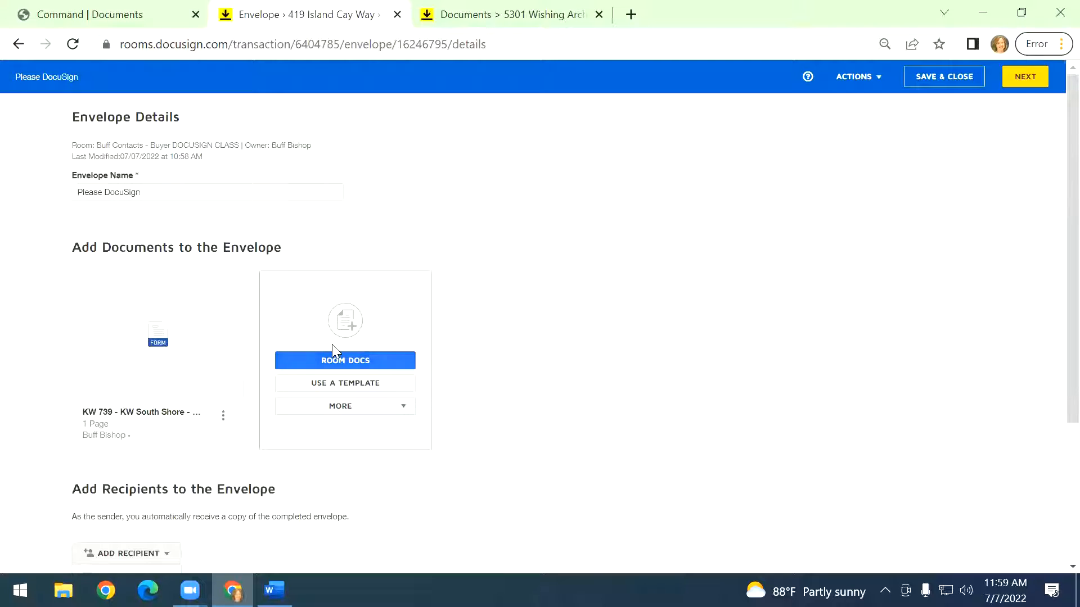
Add Buyer INfo Disc, Addendum to Contract_ACSP-4(10) and Certification - Please DocuSign [5] from the room documents to the envelope.
left_click(328, 363)
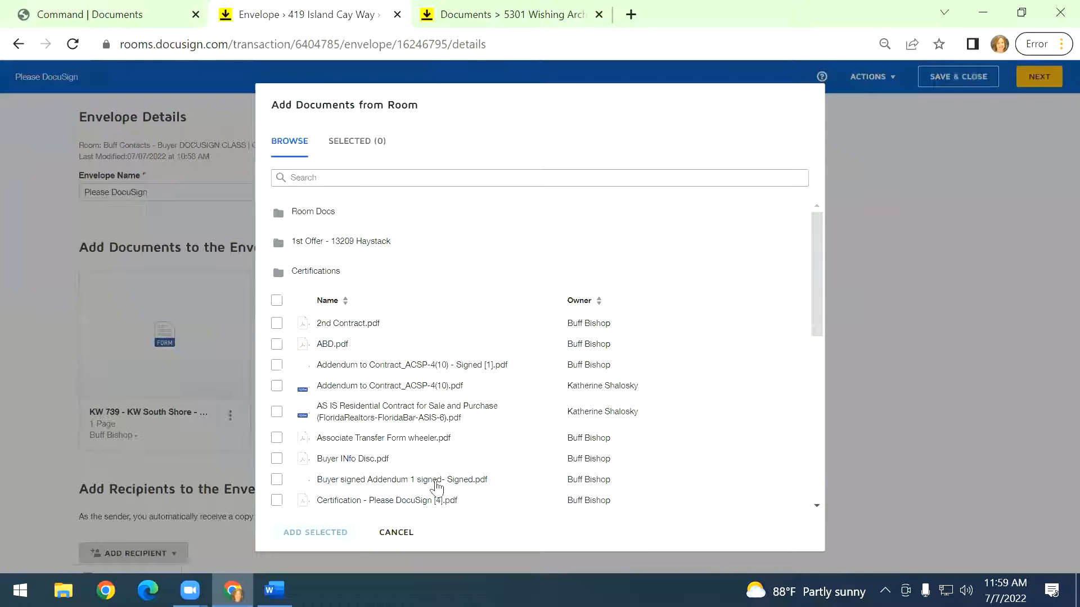
left_click(280, 460)
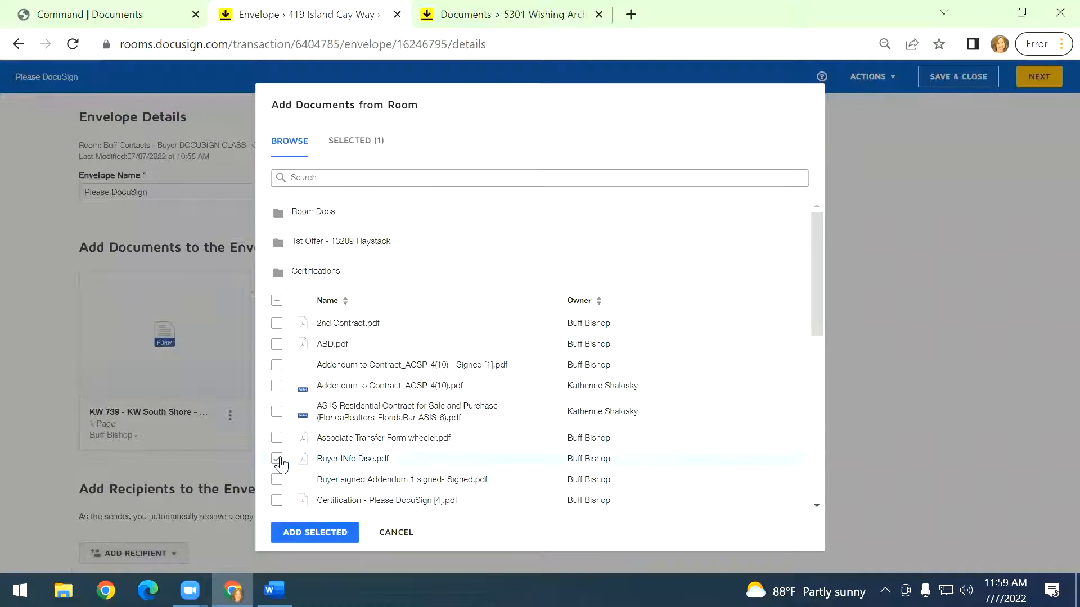
scroll(280, 460, "down", 2)
left_click(281, 303)
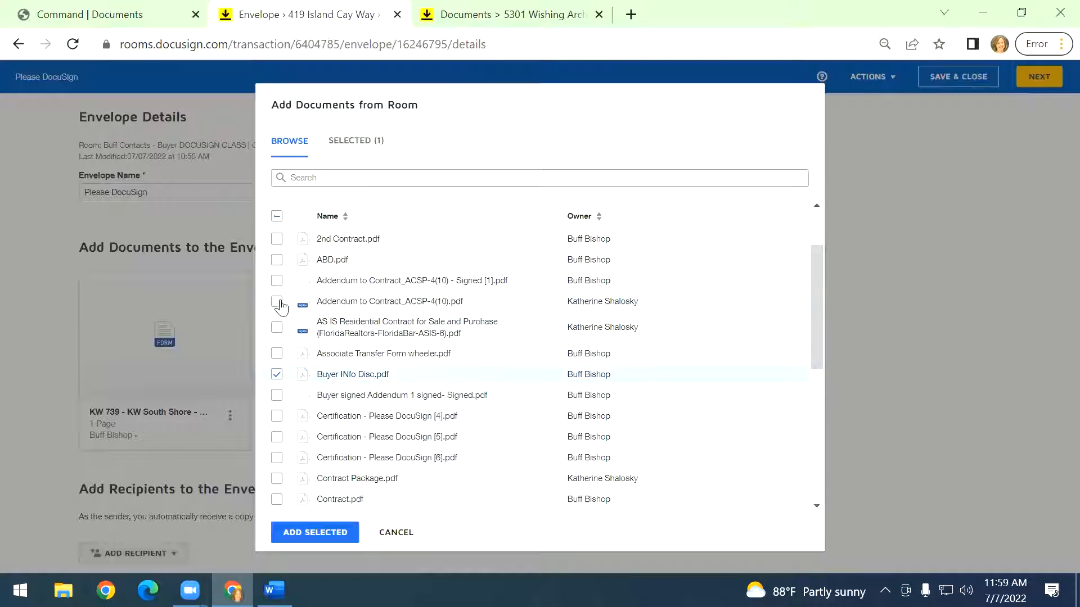
left_click(316, 530)
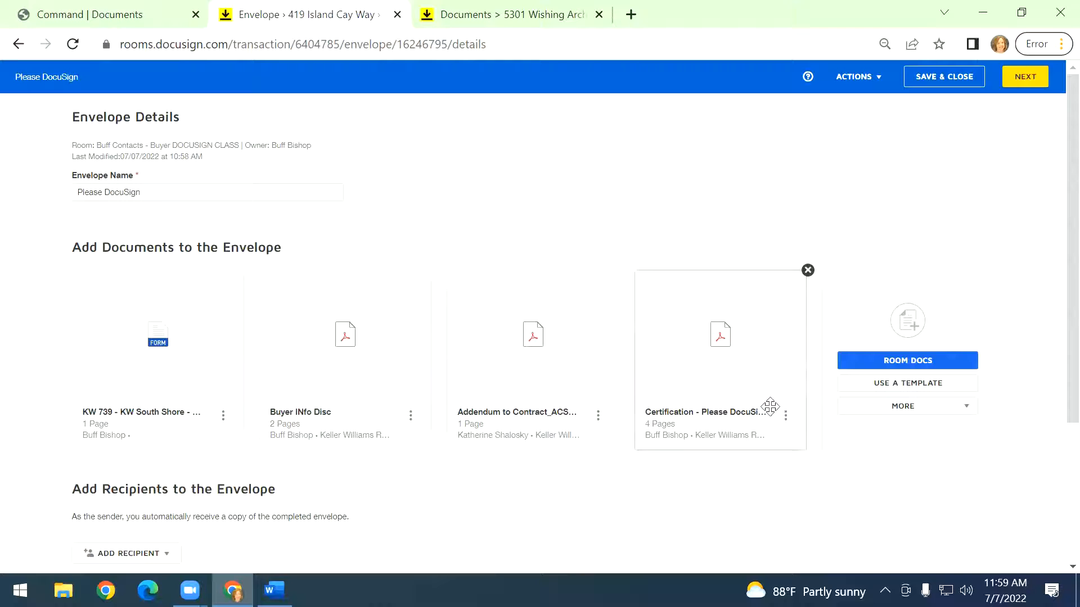
Move the Certification - Please DocuSign document to the first position in the envelope.
mouse_move(714, 416)
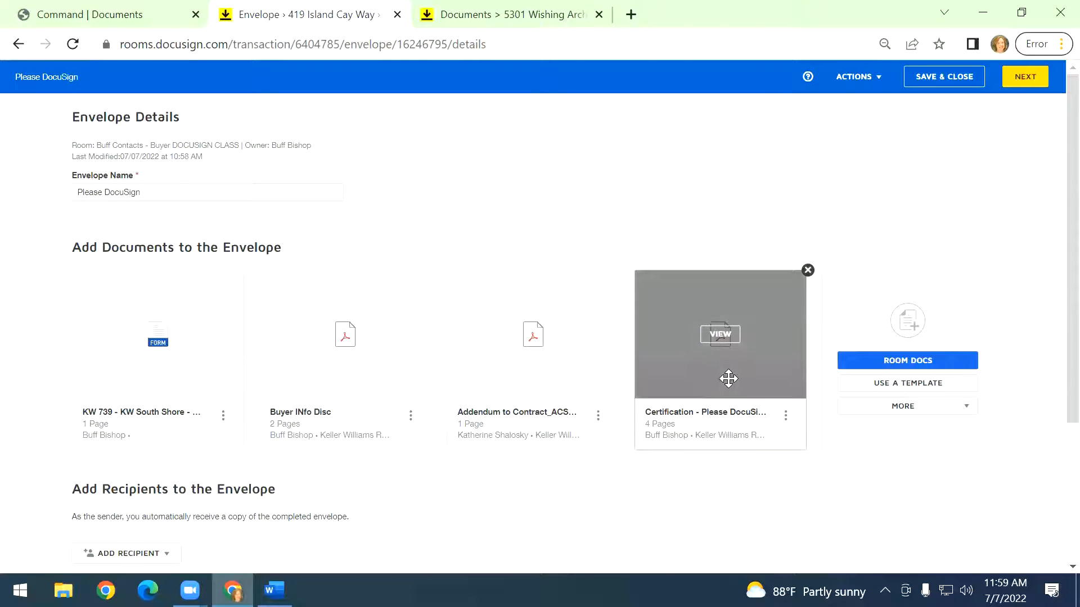
left_click_drag(717, 372, 159, 371)
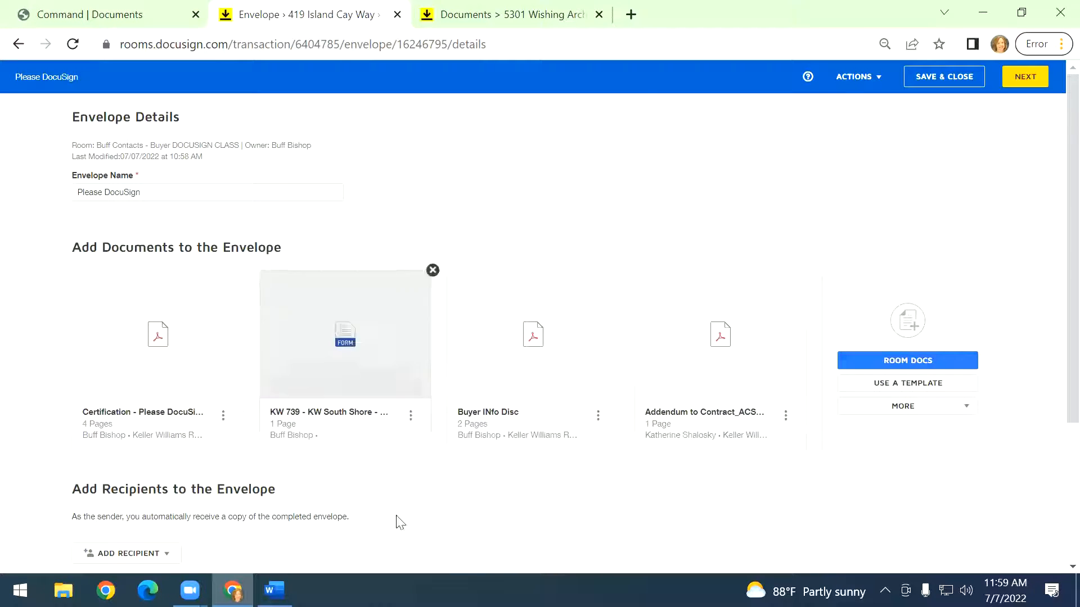
scroll(306, 450, "down", 3)
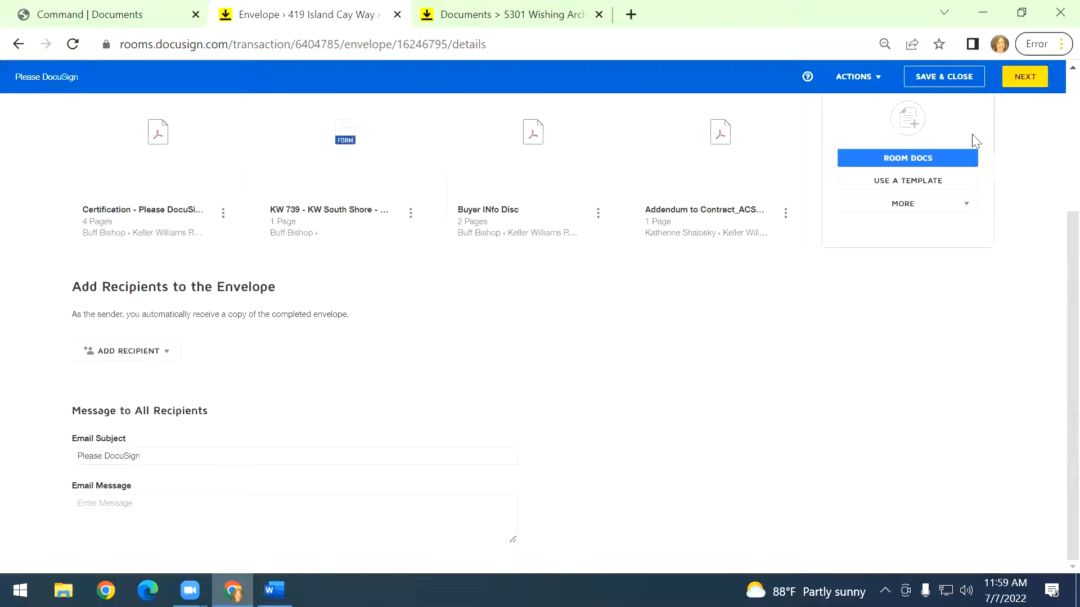
scroll(537, 458, "up", 1)
scroll(537, 459, "up", 1)
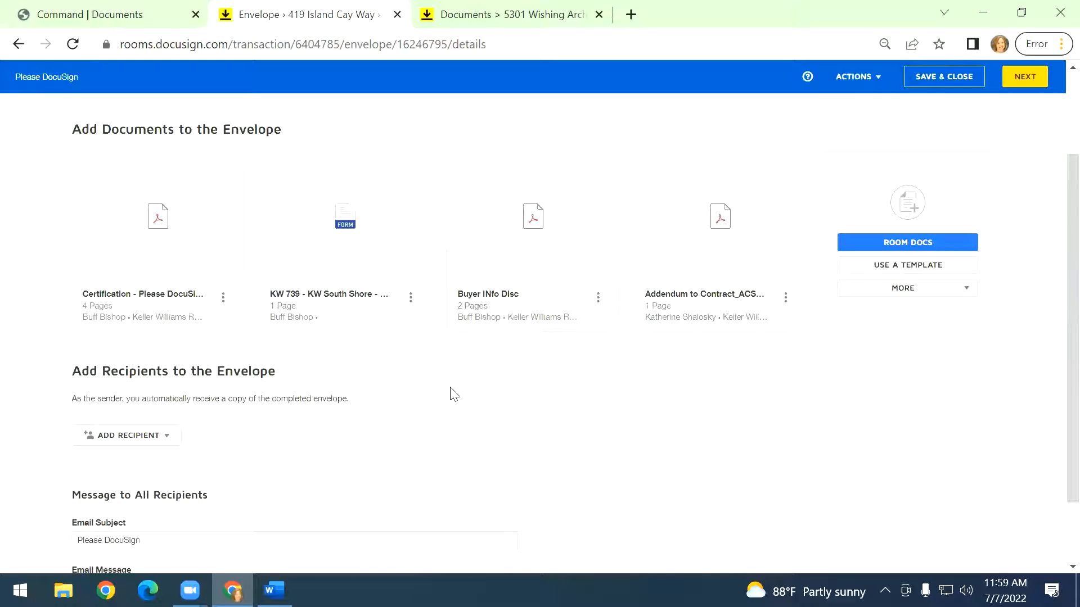
scroll(523, 453, "up", 2)
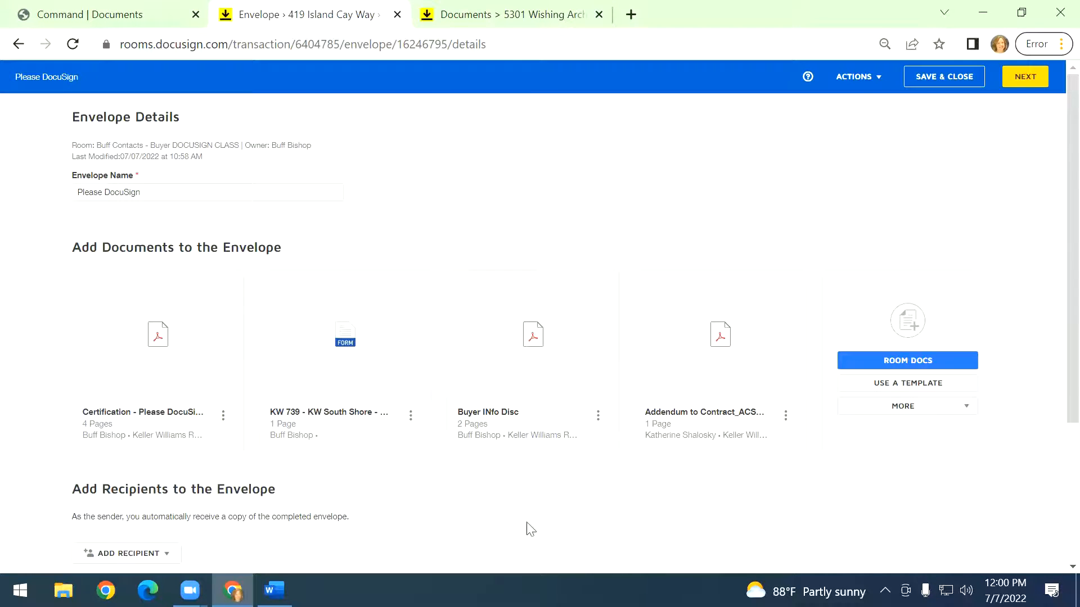
Add an e-mail address recipient to the envelope and enter the recipient's full name.
scroll(509, 504, "down", 3)
left_click(118, 354)
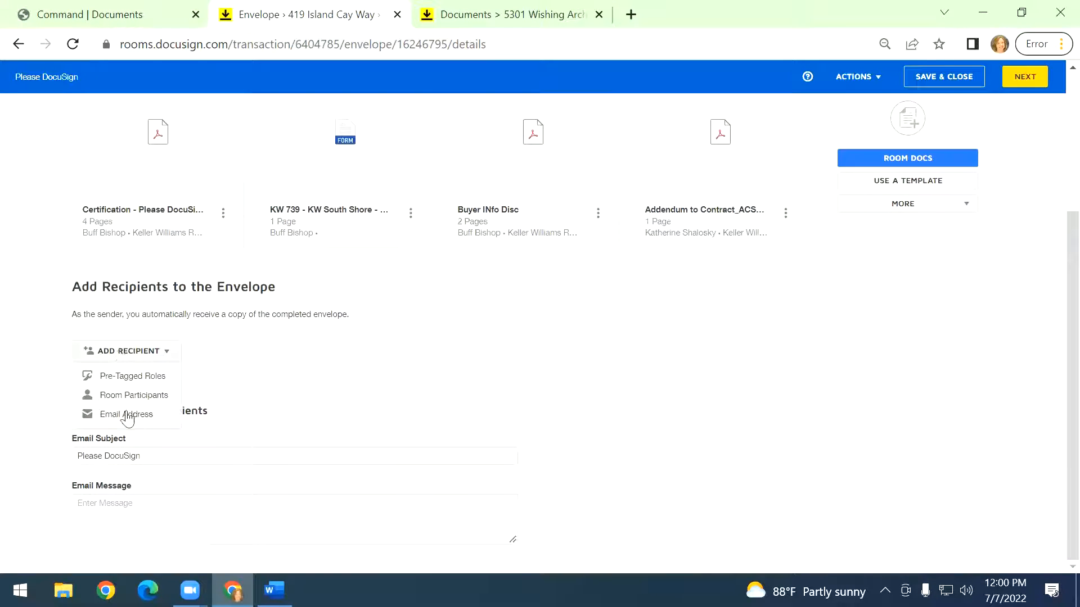
left_click(140, 423)
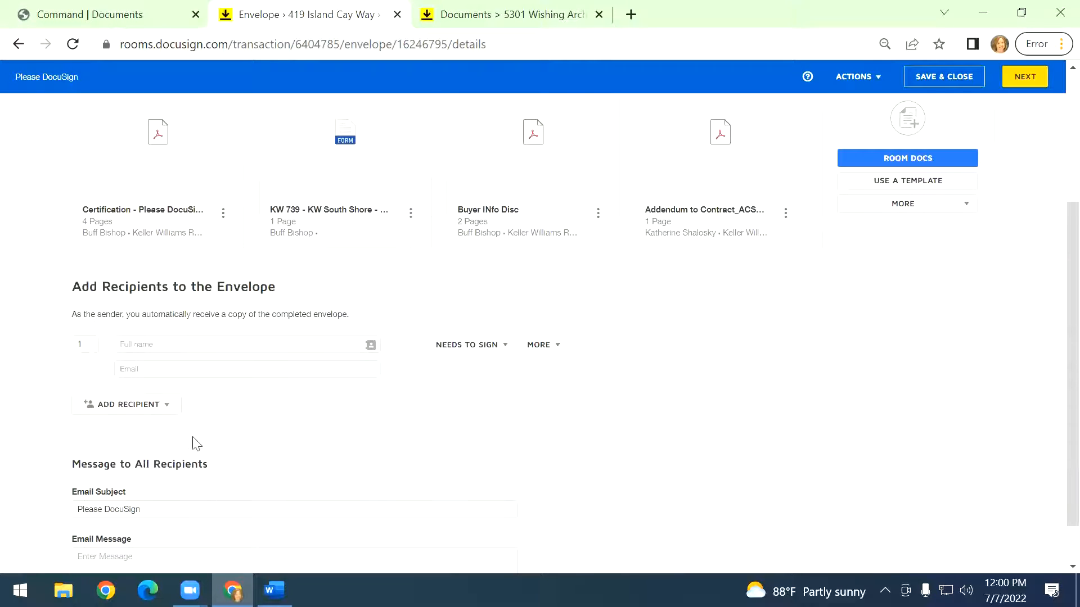
left_click(211, 344)
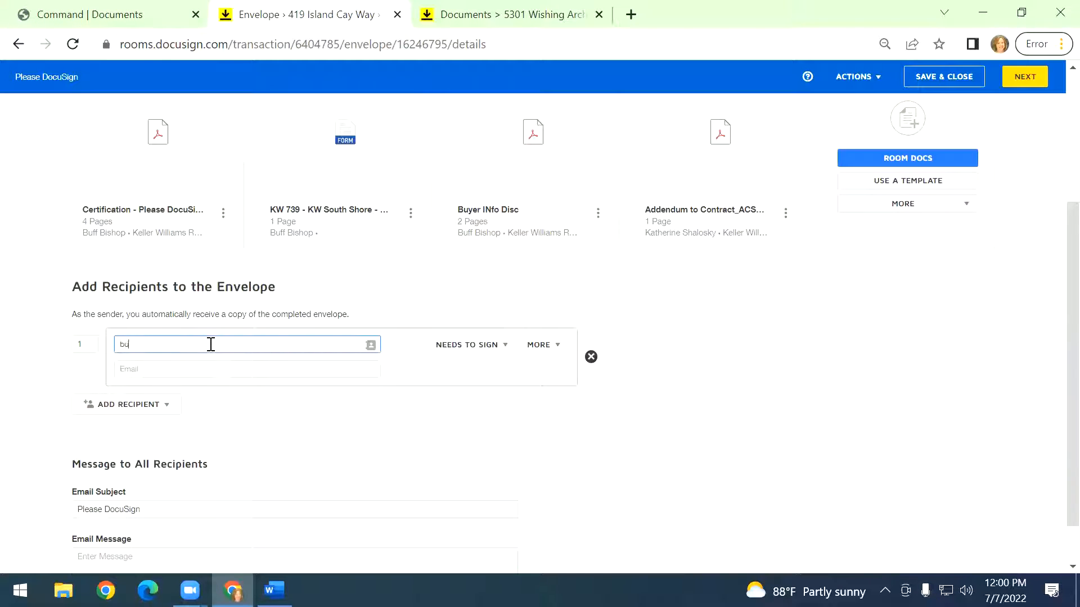
Fill in the recipient's e-mail address.
left_click(252, 369)
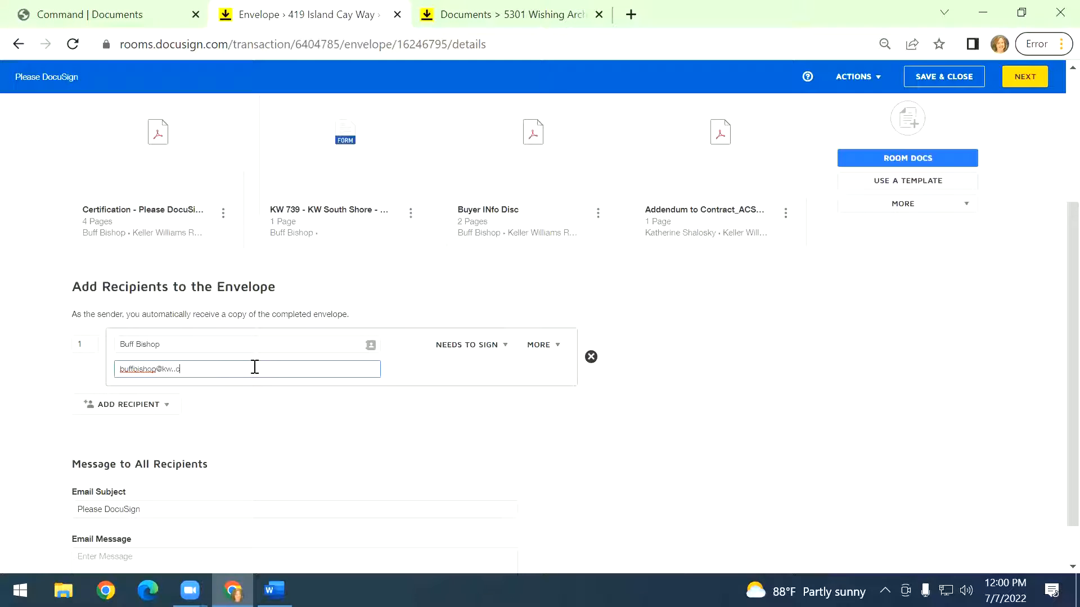
left_click(678, 354)
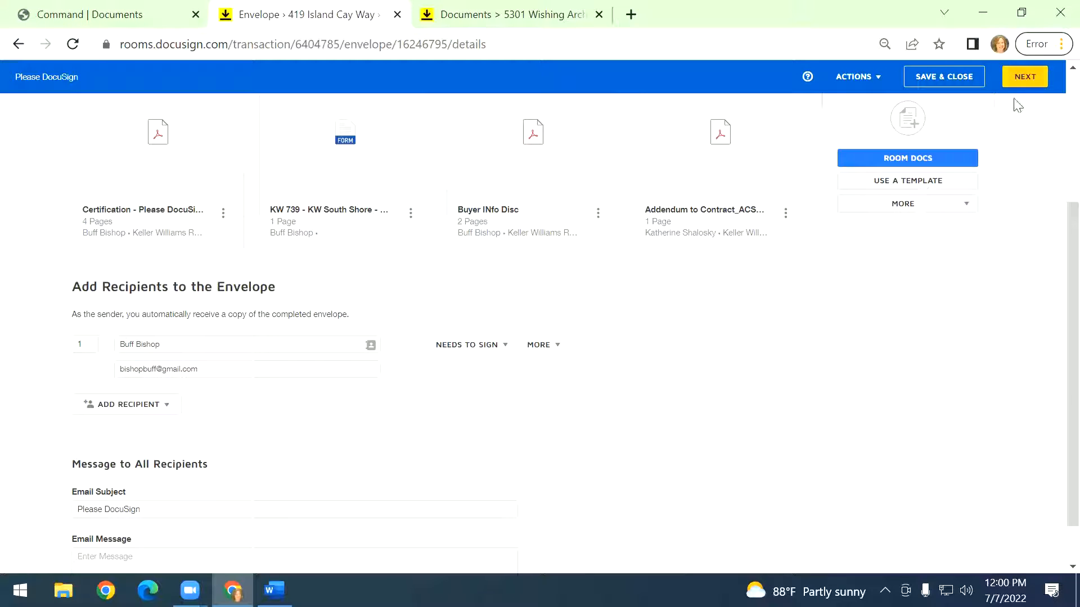
Proceed to the fields page and send the envelope without adding any fields.
left_click(1023, 77)
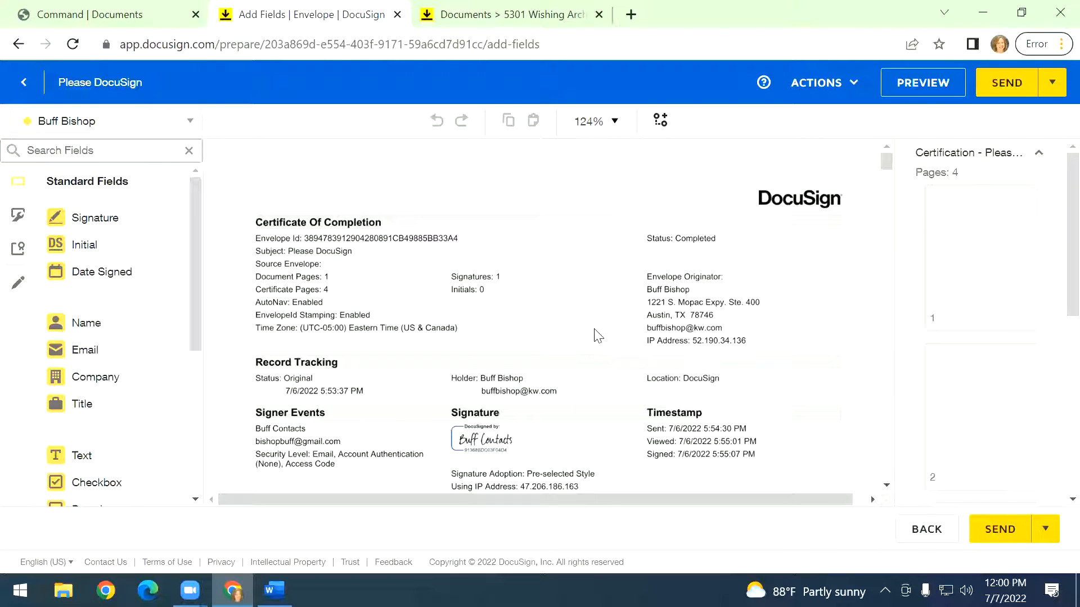
scroll(598, 323, "down", 1)
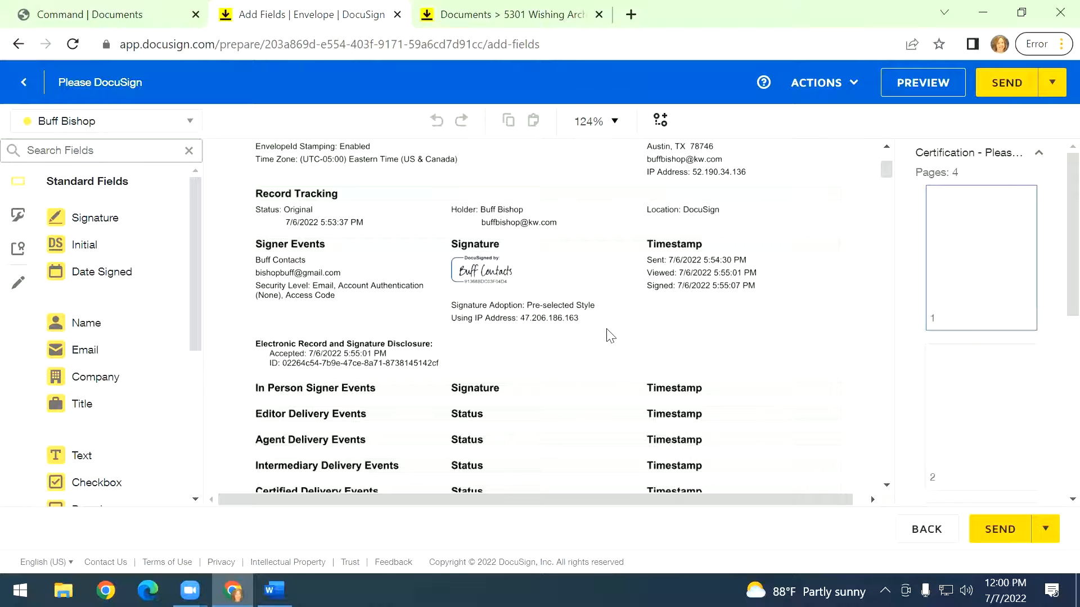
scroll(610, 332, "down", 5)
scroll(613, 331, "down", 10)
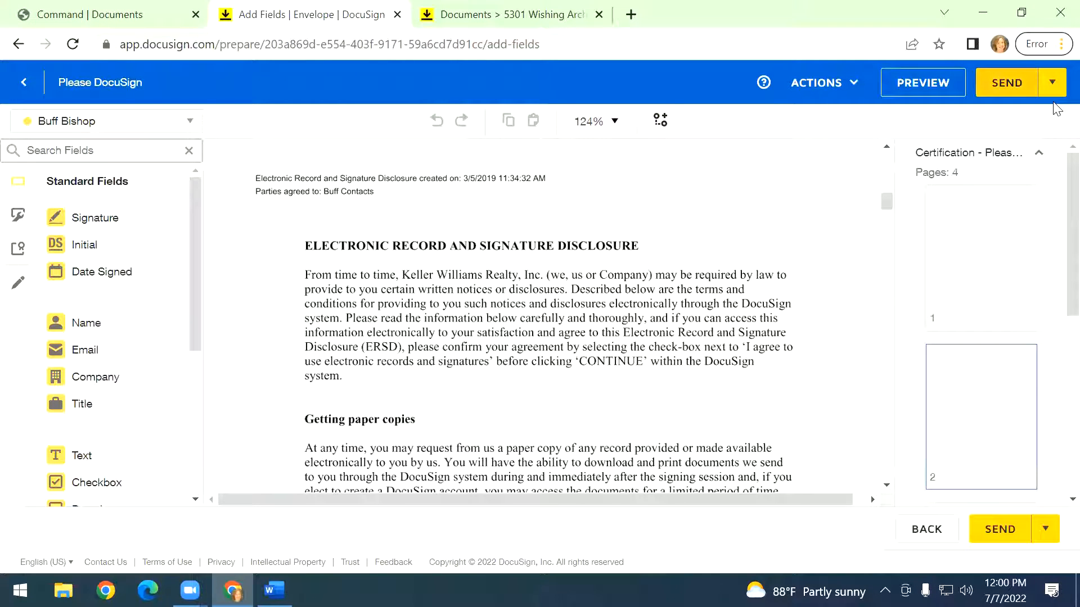
left_click(1007, 82)
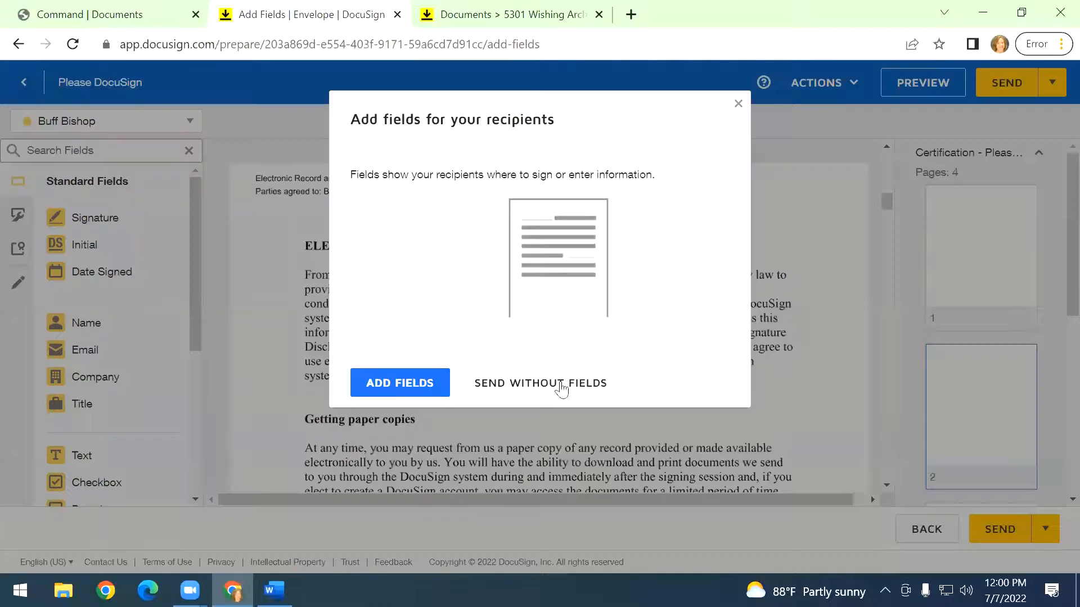
left_click(505, 389)
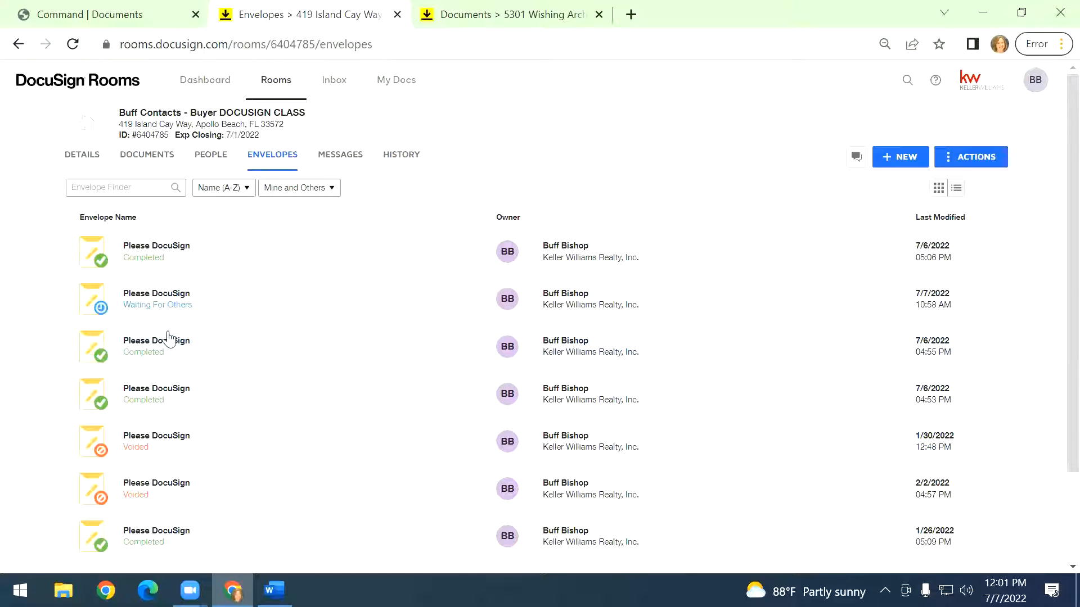
Open the sent envelope's details from the room's envelopes list.
left_click(173, 353)
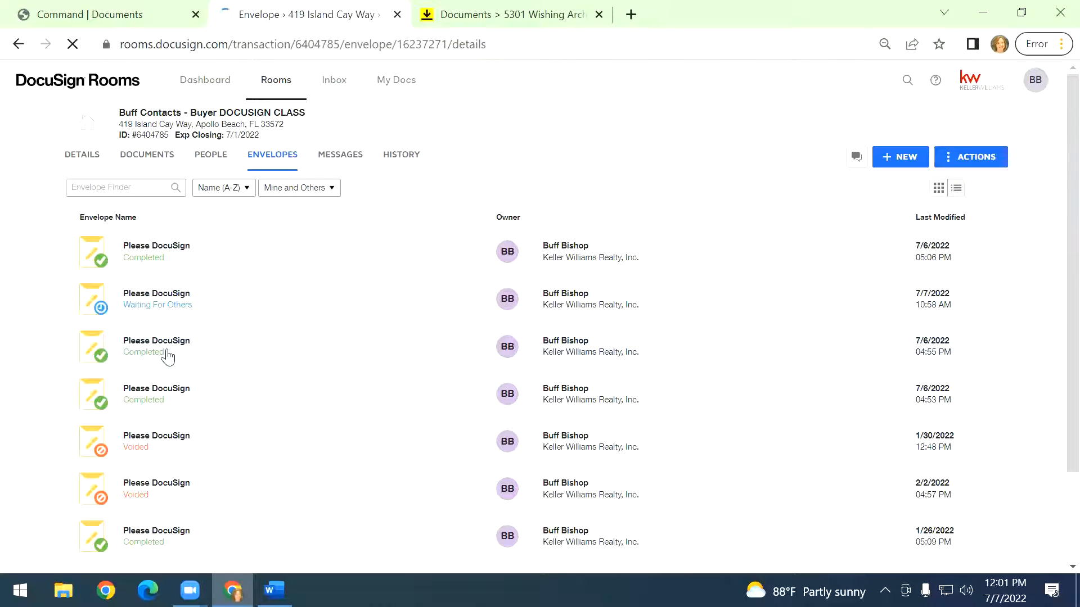
left_click(18, 47)
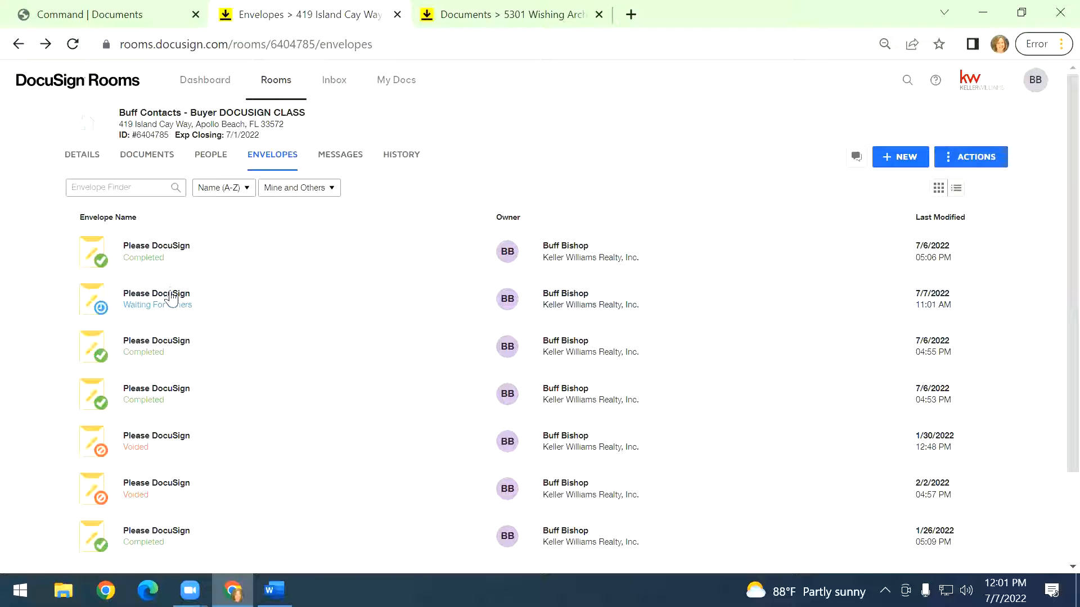
left_click(172, 298)
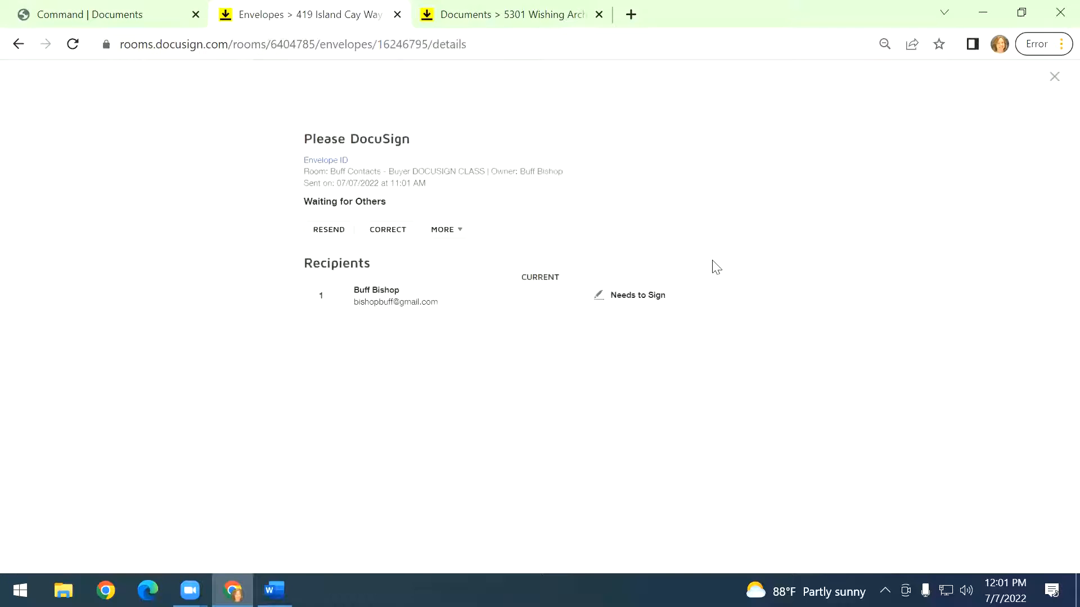
left_click(393, 237)
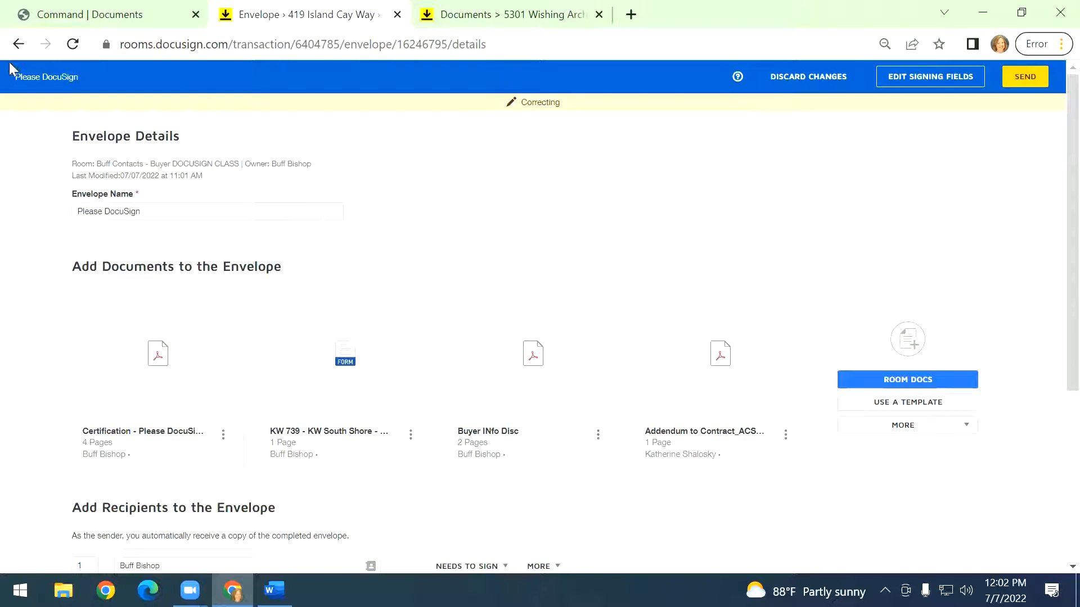
left_click(22, 46)
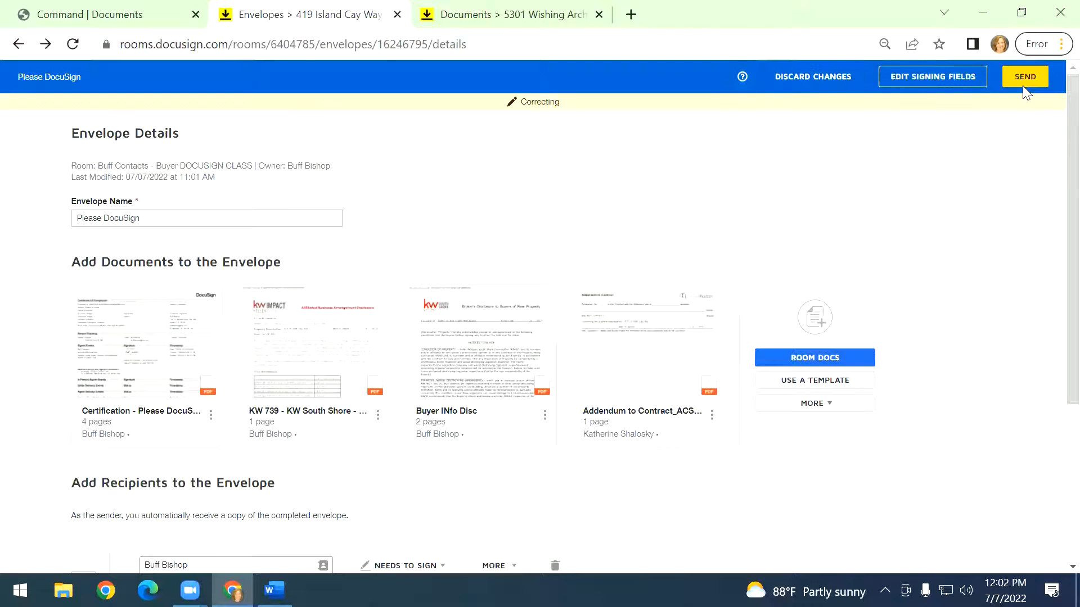
left_click(812, 77)
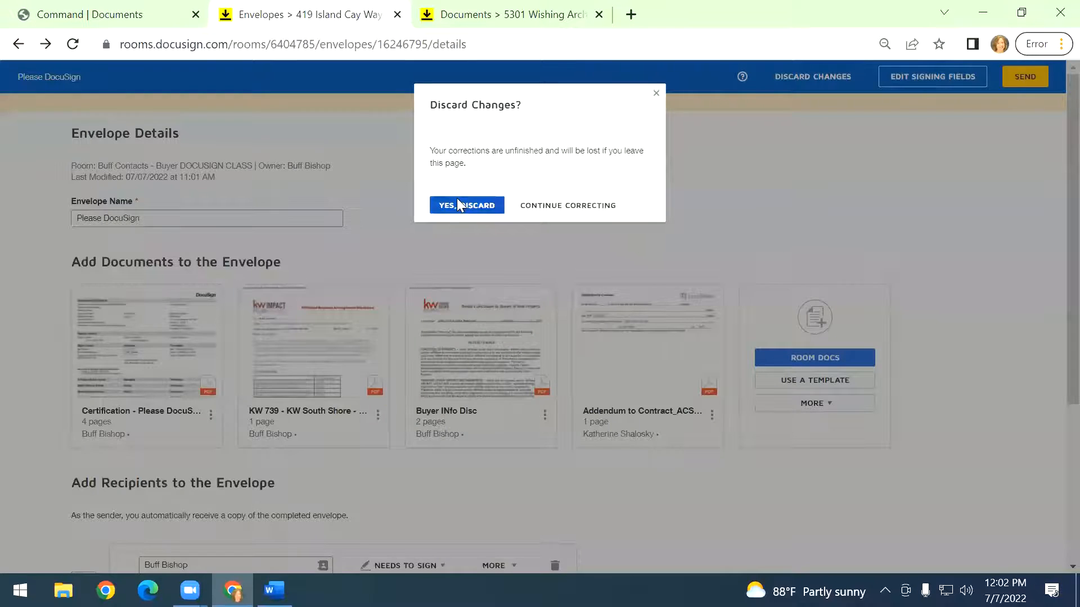
left_click(456, 203)
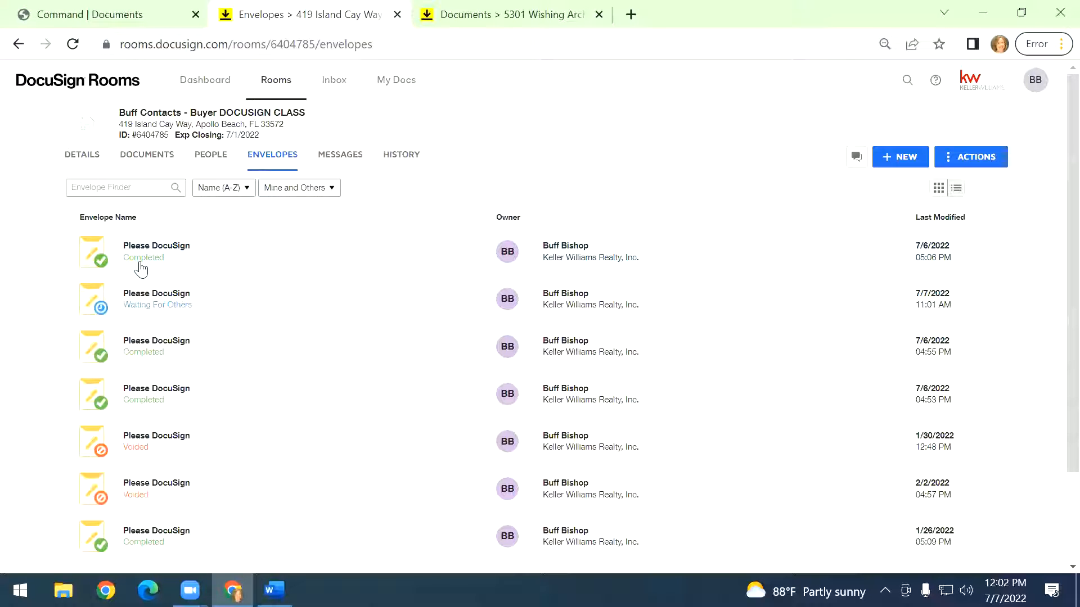
Inspect a completed envelope's details and its More options, then return to the envelopes list.
left_click(141, 264)
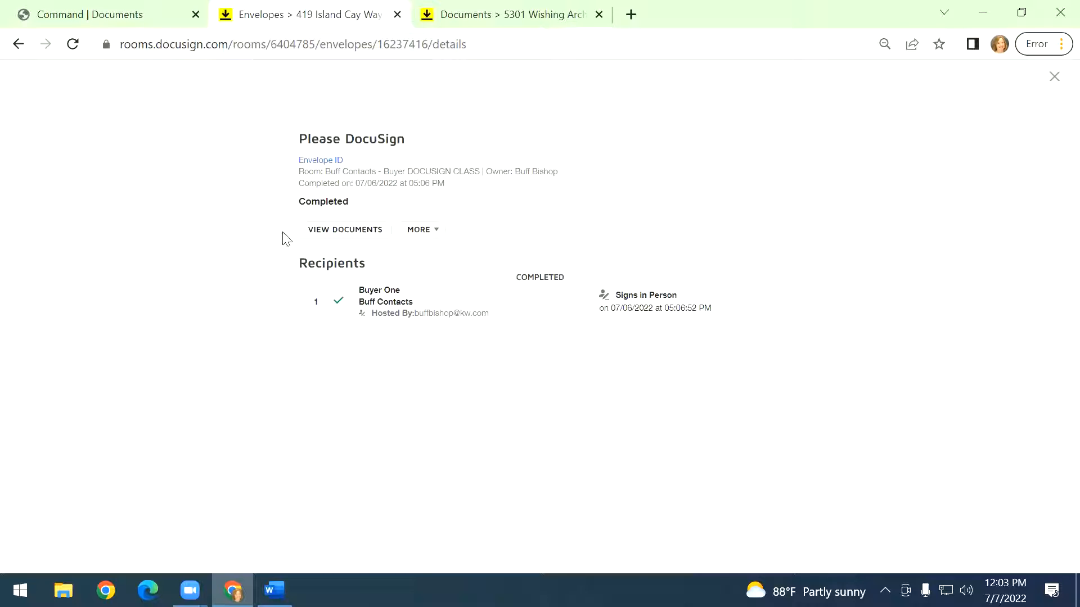
left_click(422, 230)
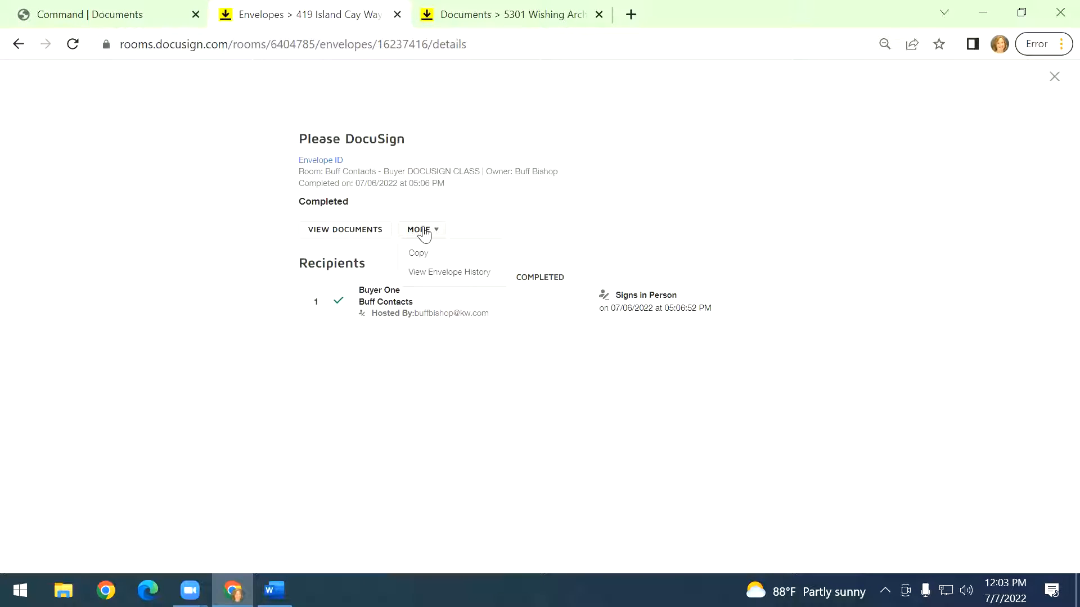
left_click(711, 178)
left_click(18, 51)
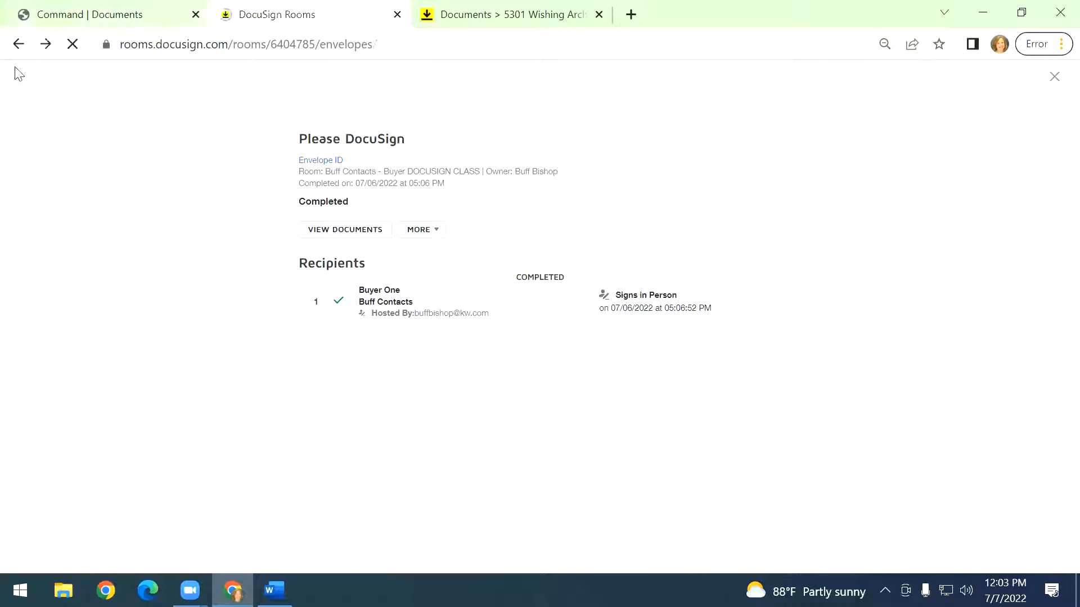
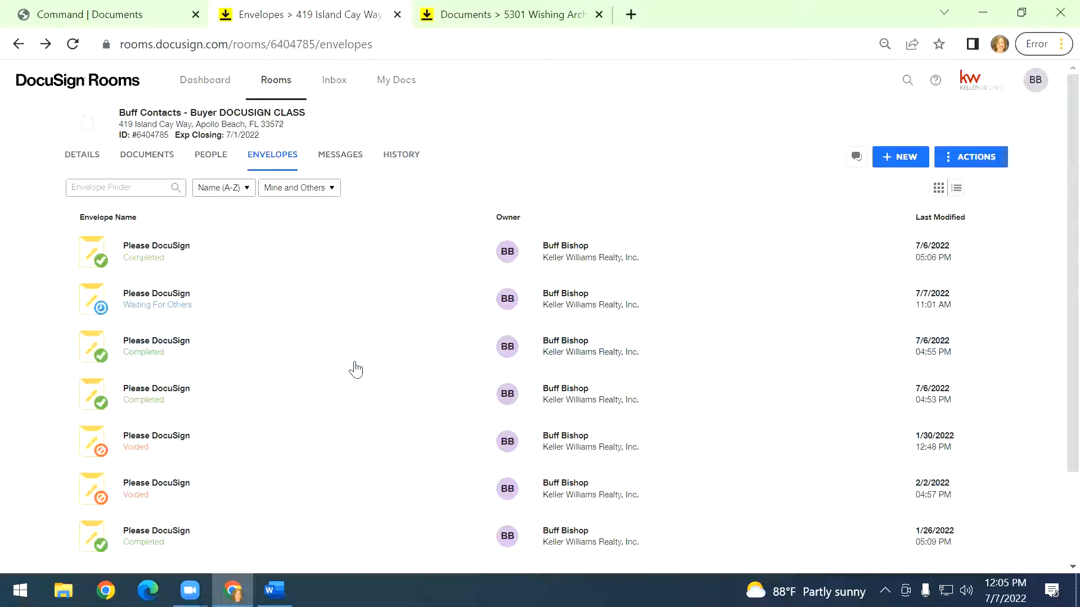
Select the KW 739 - KW South Shore - Hillsborough Title ABD - Buyer [1] and Residential Listing Form documents and create an envelope from them.
left_click(151, 162)
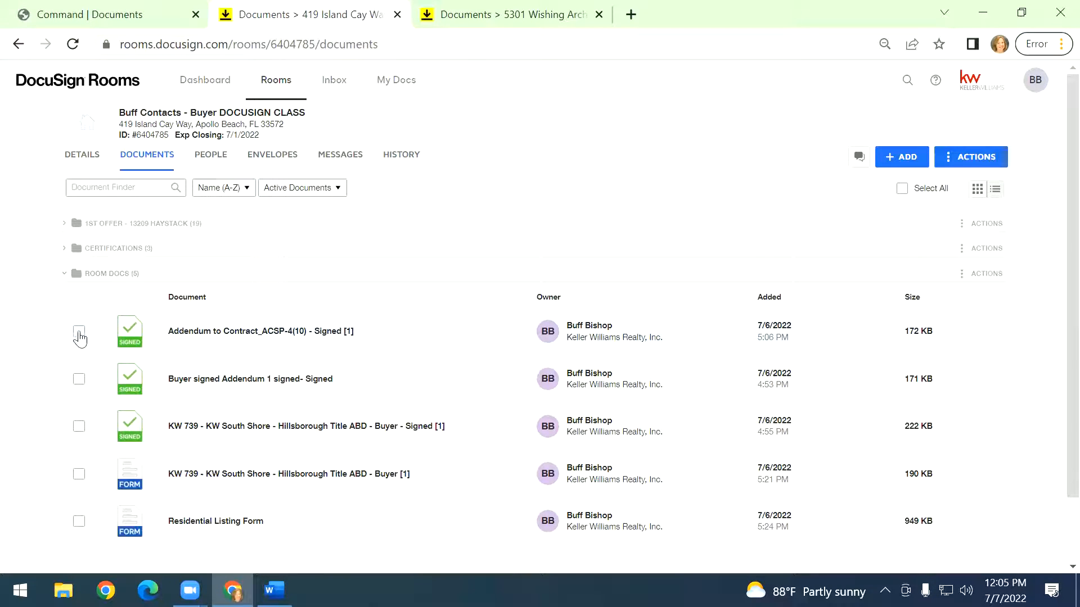
scroll(83, 468, "down", 2)
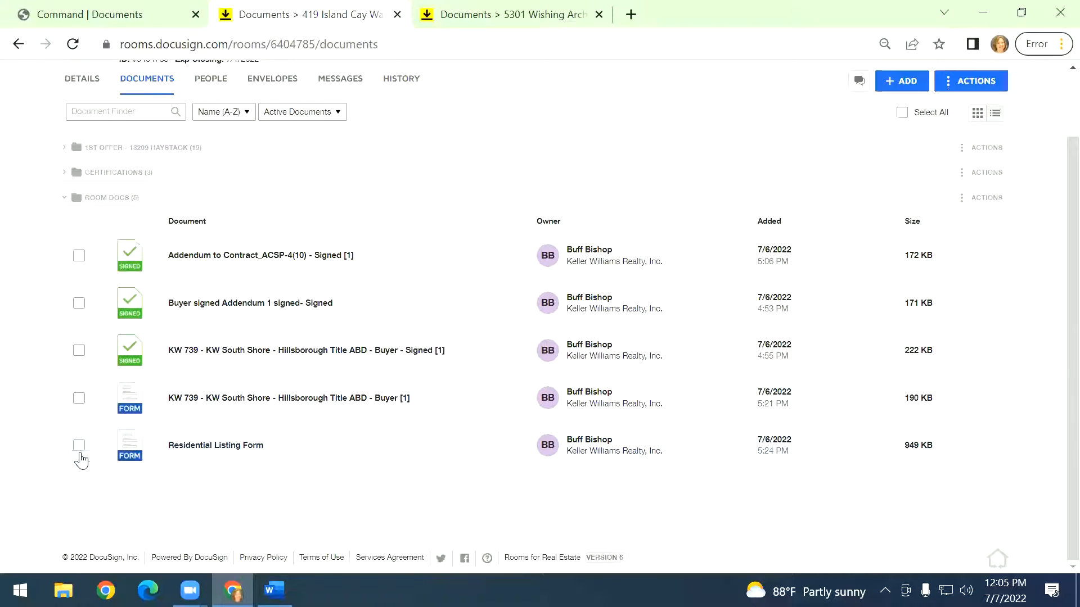
left_click(78, 399)
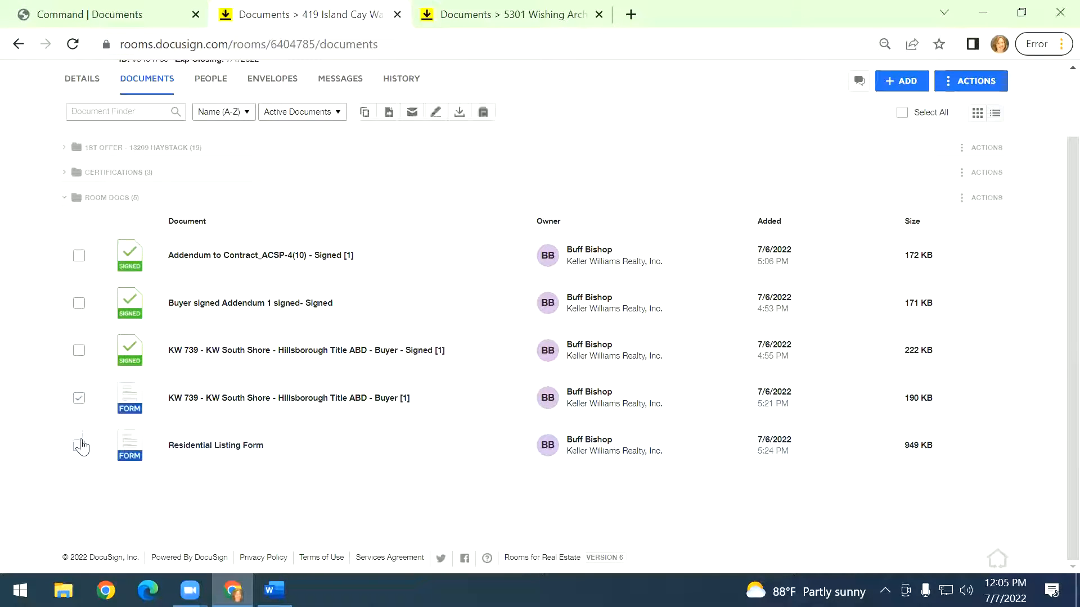
left_click(78, 446)
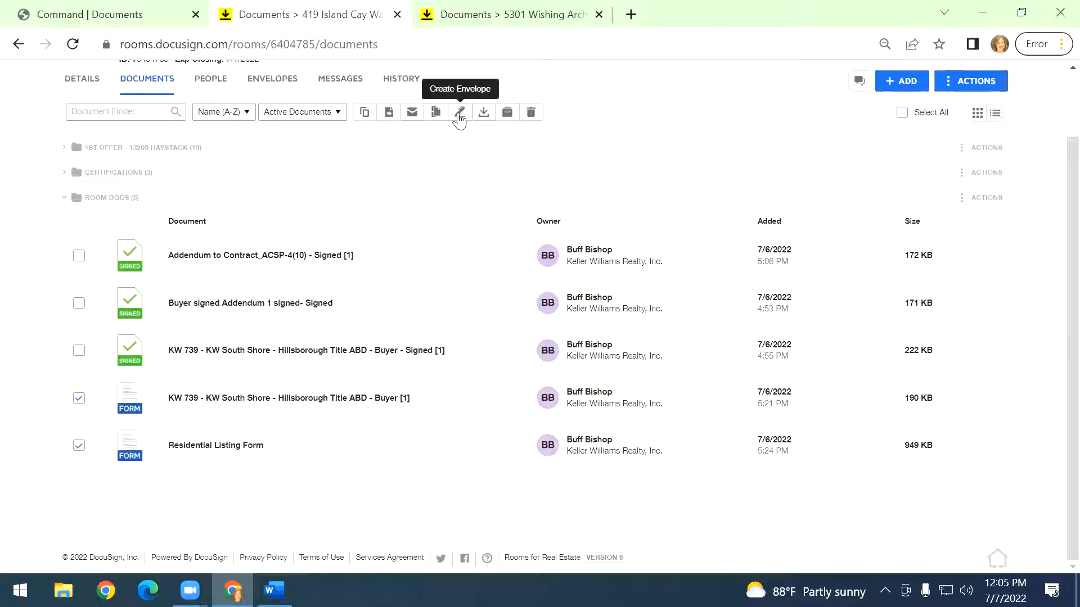
left_click(460, 116)
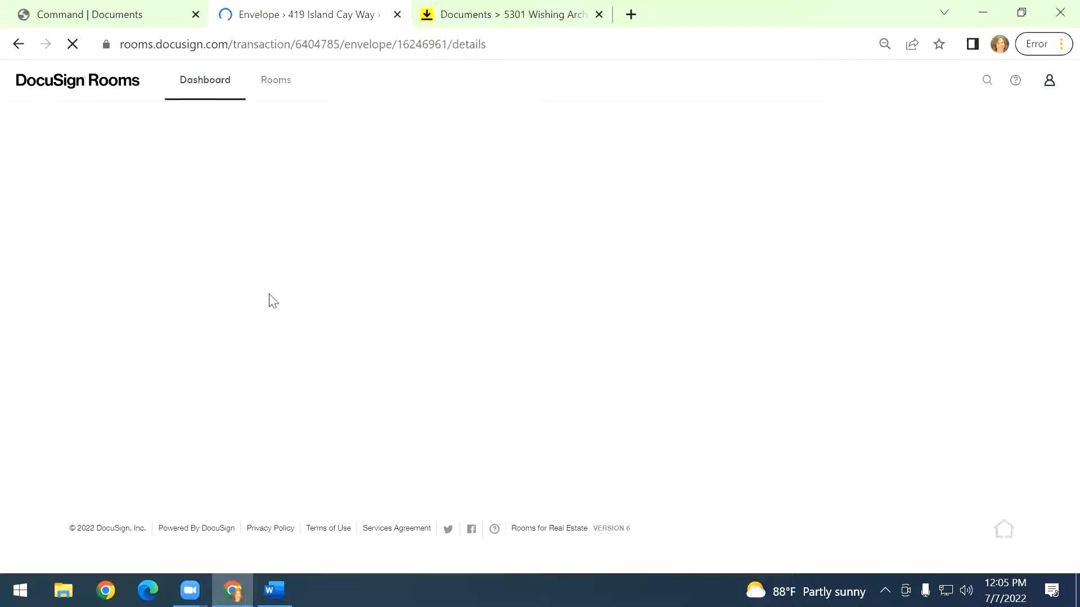
Rename the envelope as Corrected Listing docs.
left_click(178, 196)
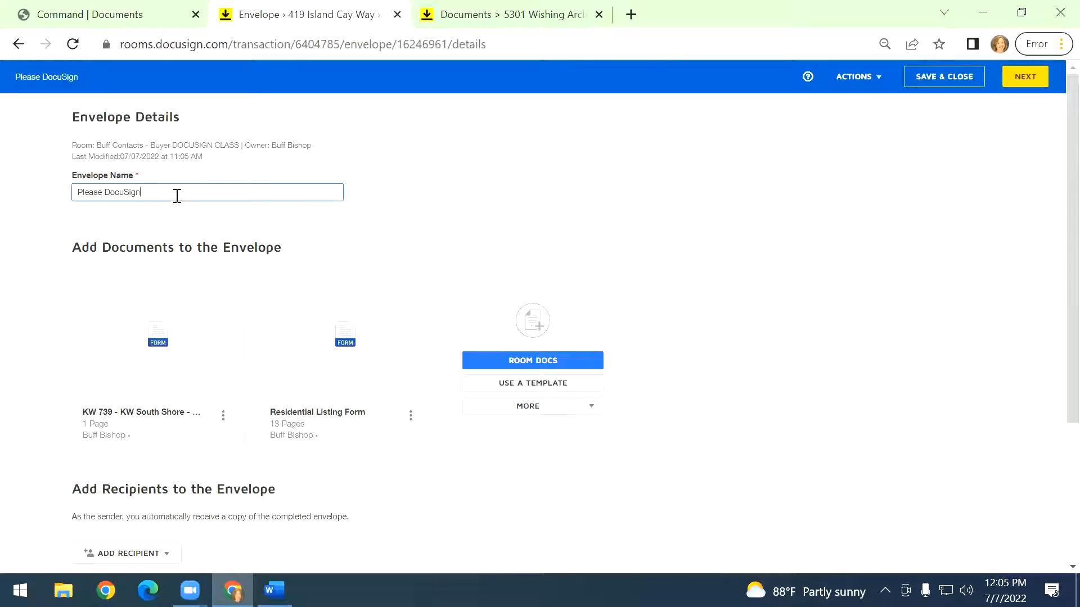
key("ctrl+a")
type("Corre")
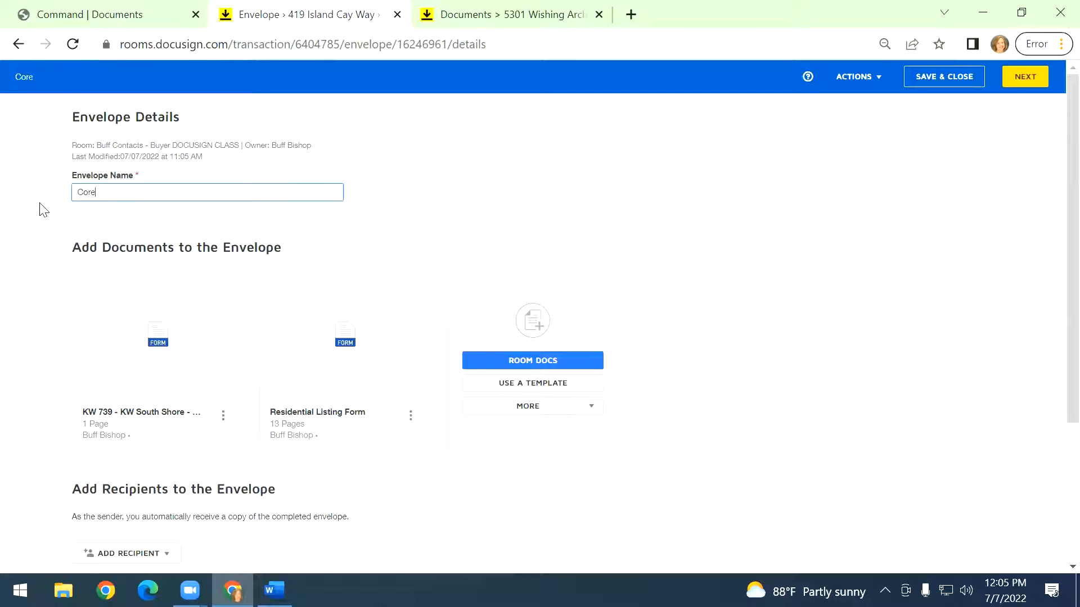
type("c")
key("BackSpace")
key("BackSpace")
type("rected Listing do")
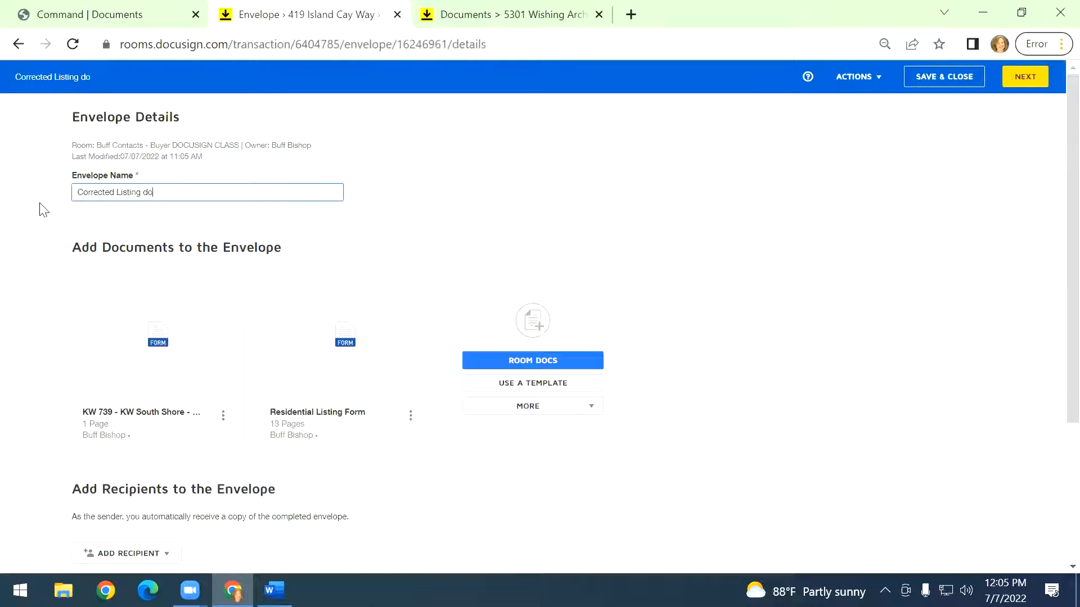
type("cs")
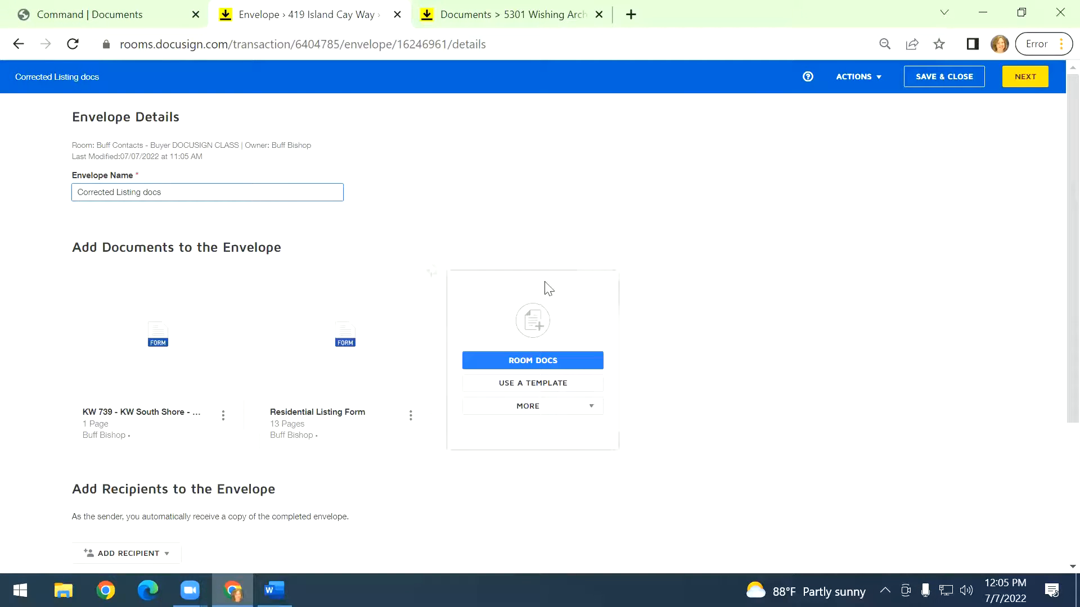
Add the Seller One pre-tagged role as a recipient, assigned to the sender's own contact entry.
scroll(146, 375, "down", 3)
left_click(148, 353)
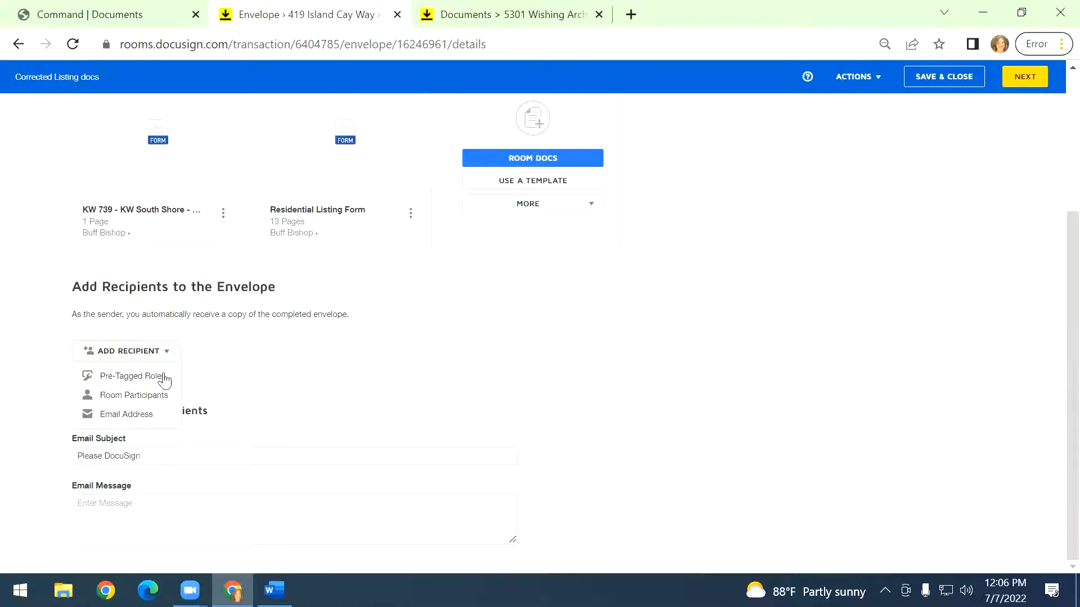
left_click(164, 377)
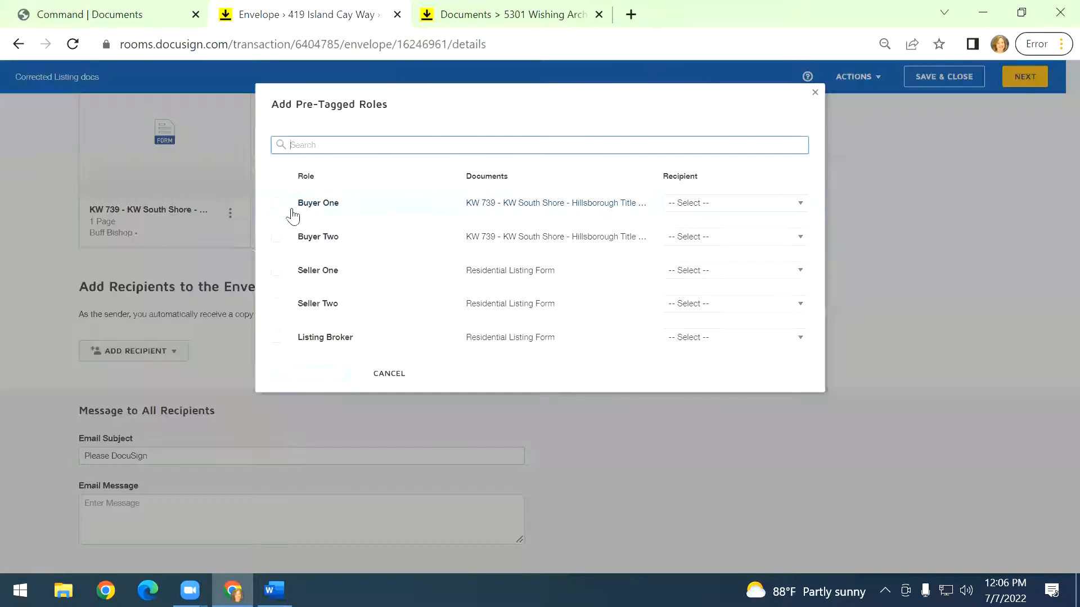
left_click(276, 271)
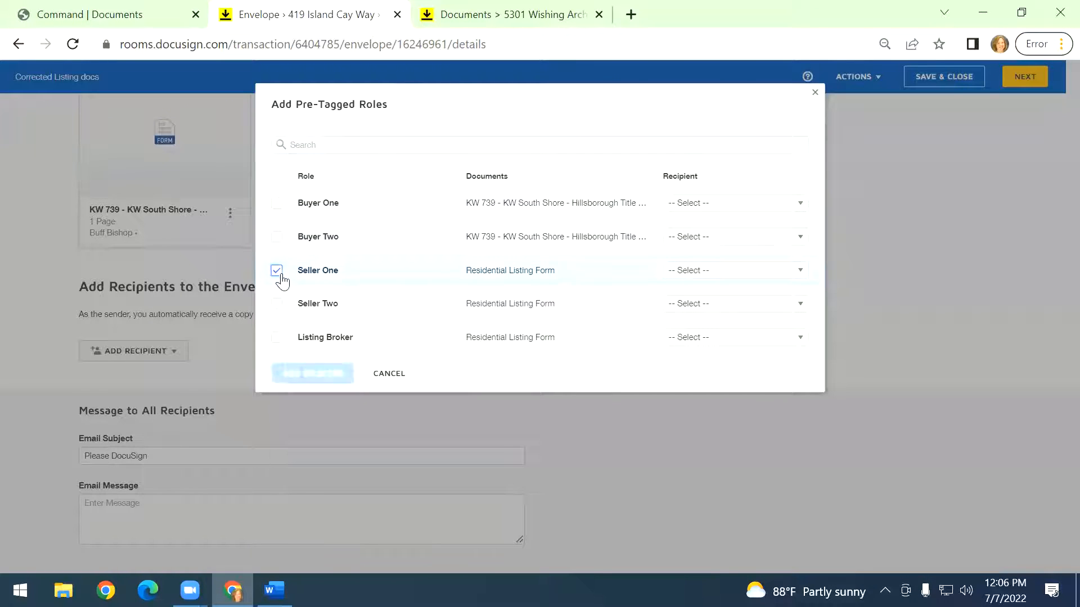
left_click(707, 272)
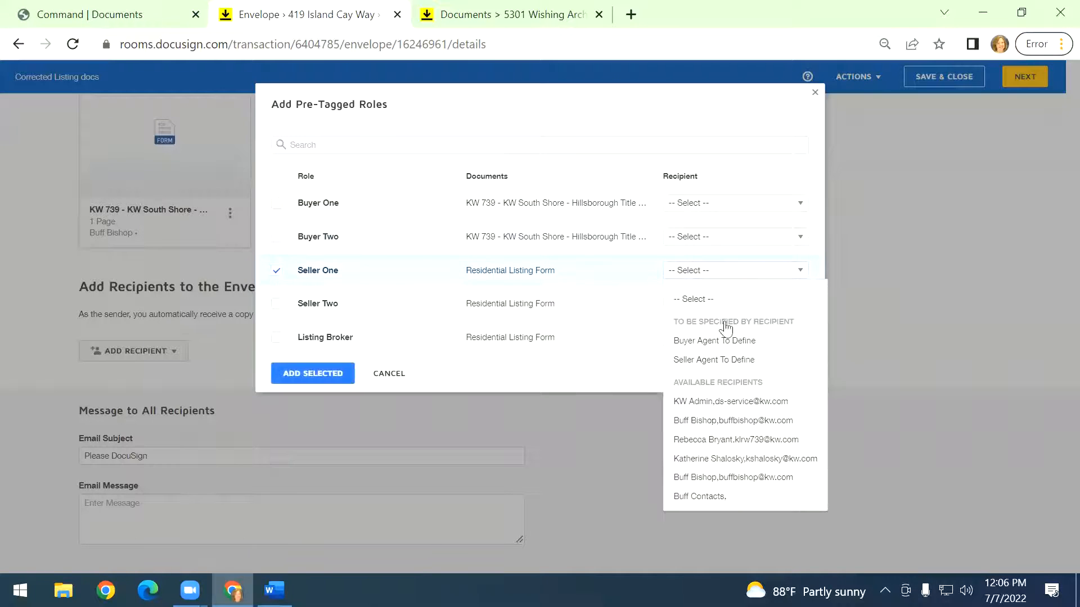
left_click(699, 477)
left_click(315, 375)
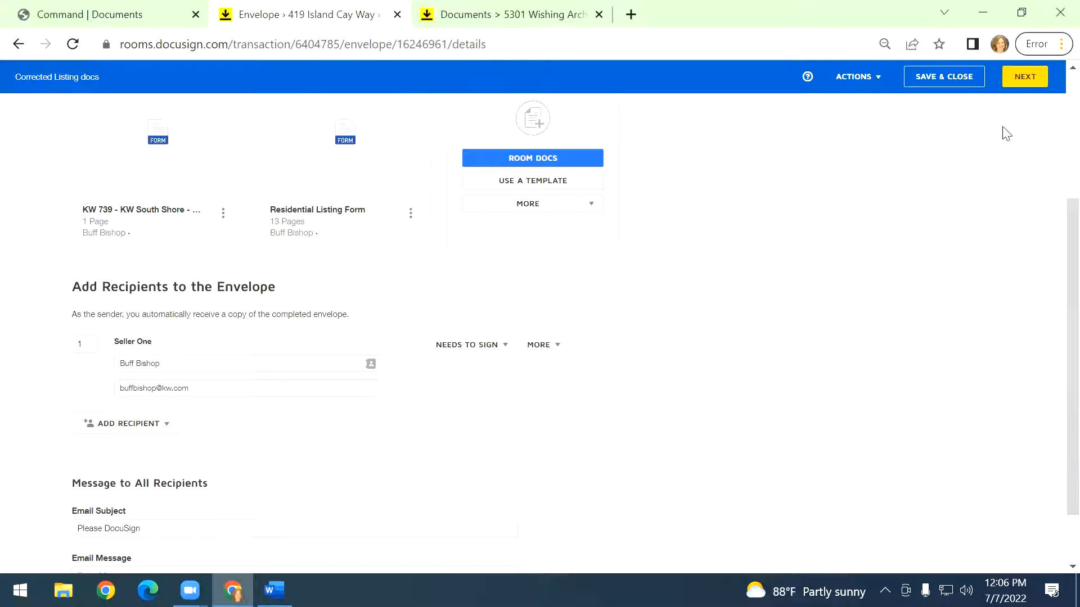
Proceed to the fields page and scroll through the attached documents.
left_click(1025, 89)
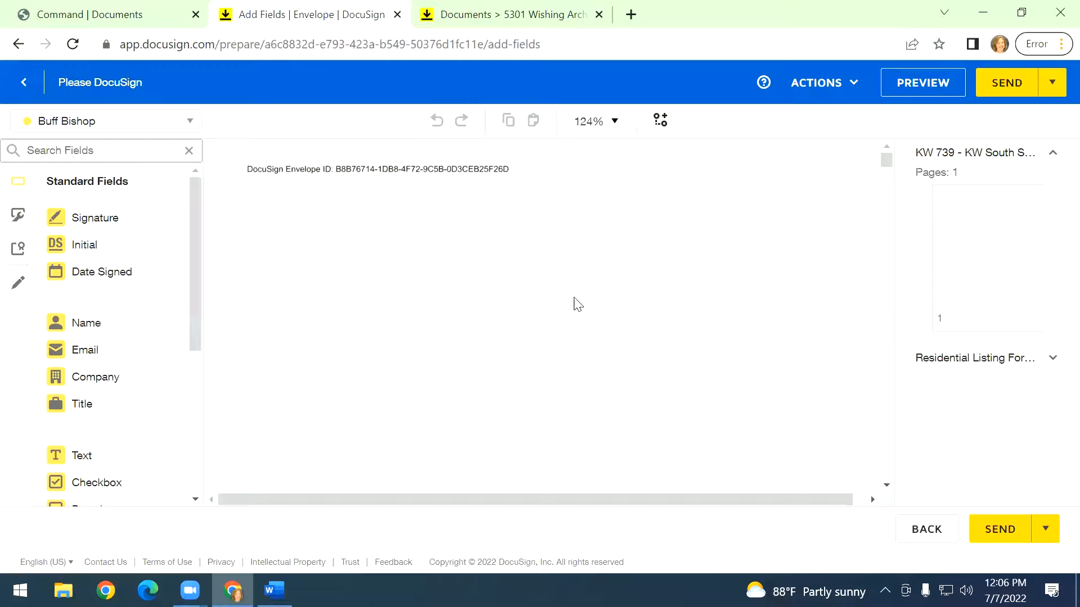
scroll(578, 304, "down", 15)
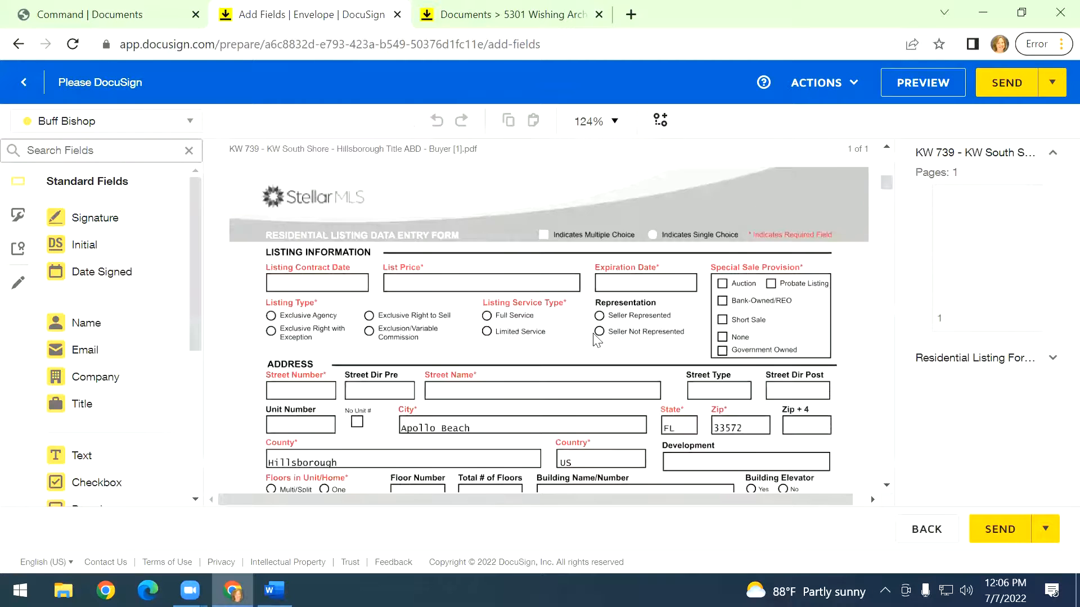
scroll(461, 337, "down", 2)
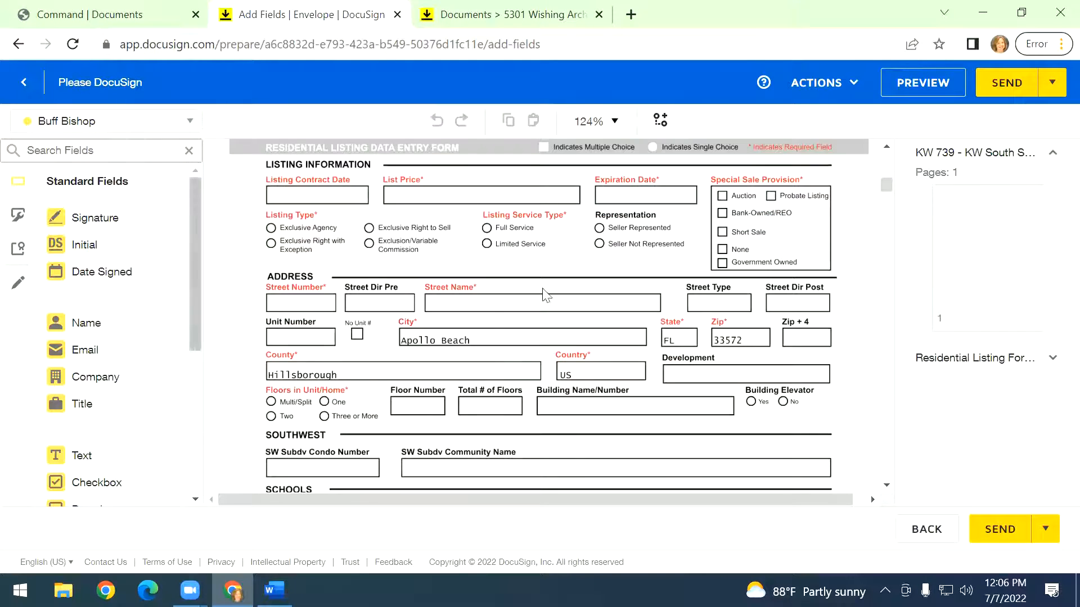
scroll(543, 294, "down", 12)
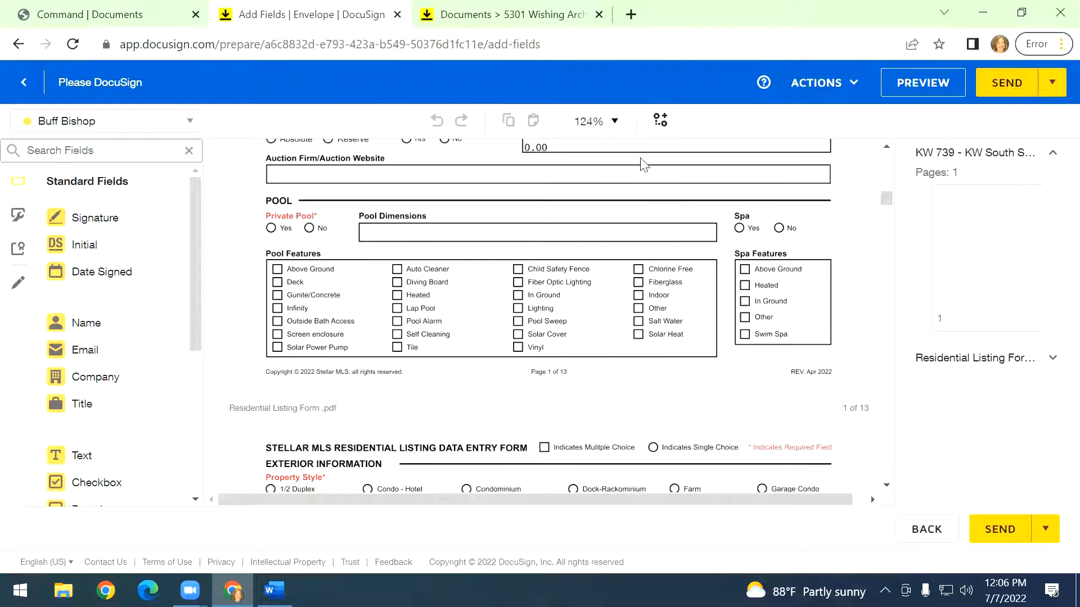
scroll(643, 152, "up", 15)
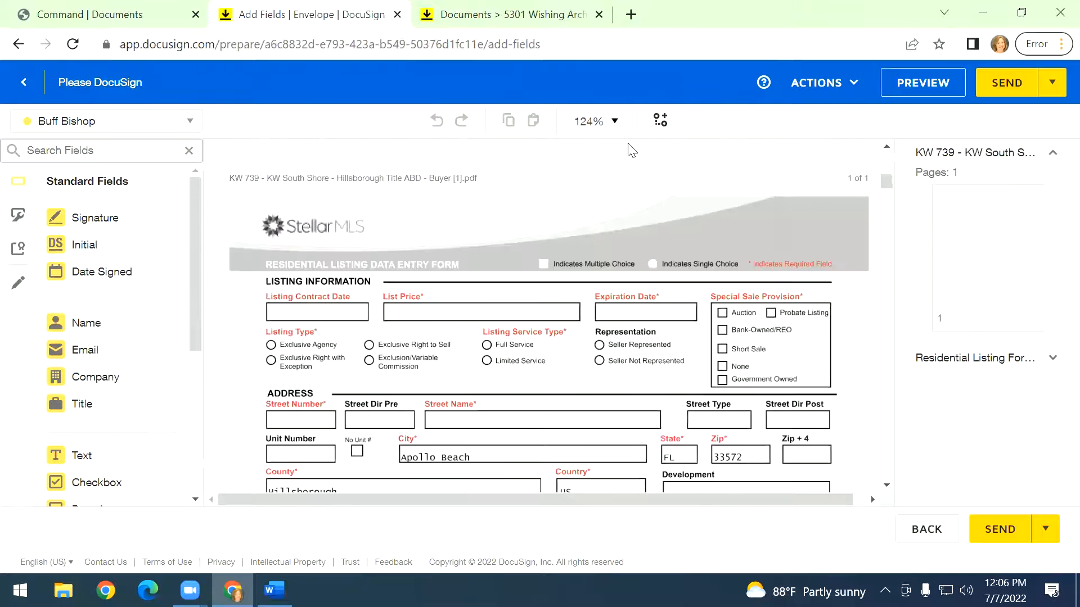
Go back to the envelope details and discard the envelope.
left_click(17, 84)
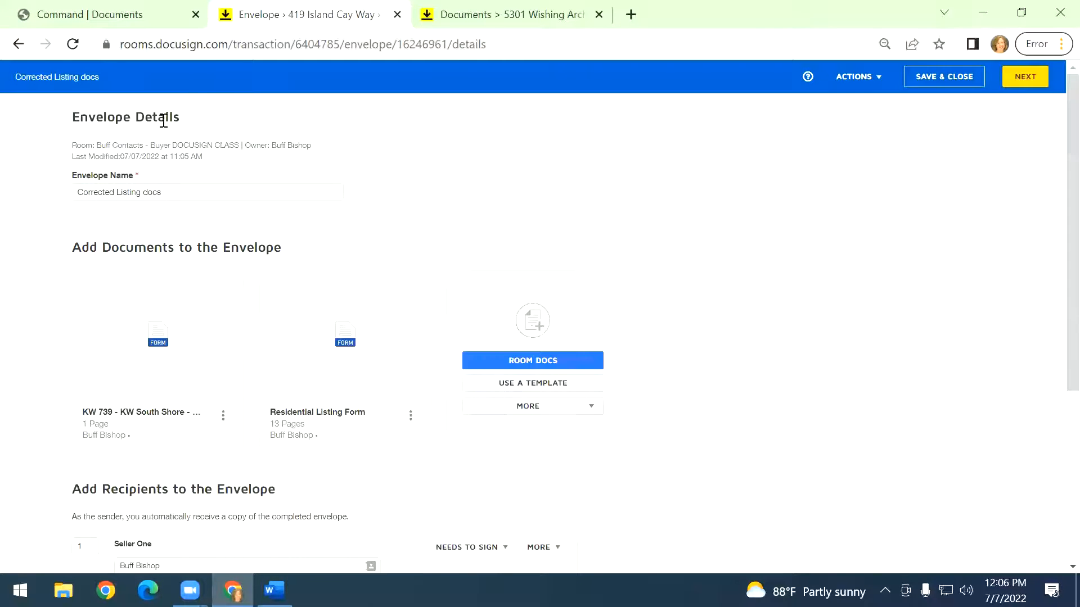
left_click(860, 77)
left_click(854, 144)
left_click(447, 190)
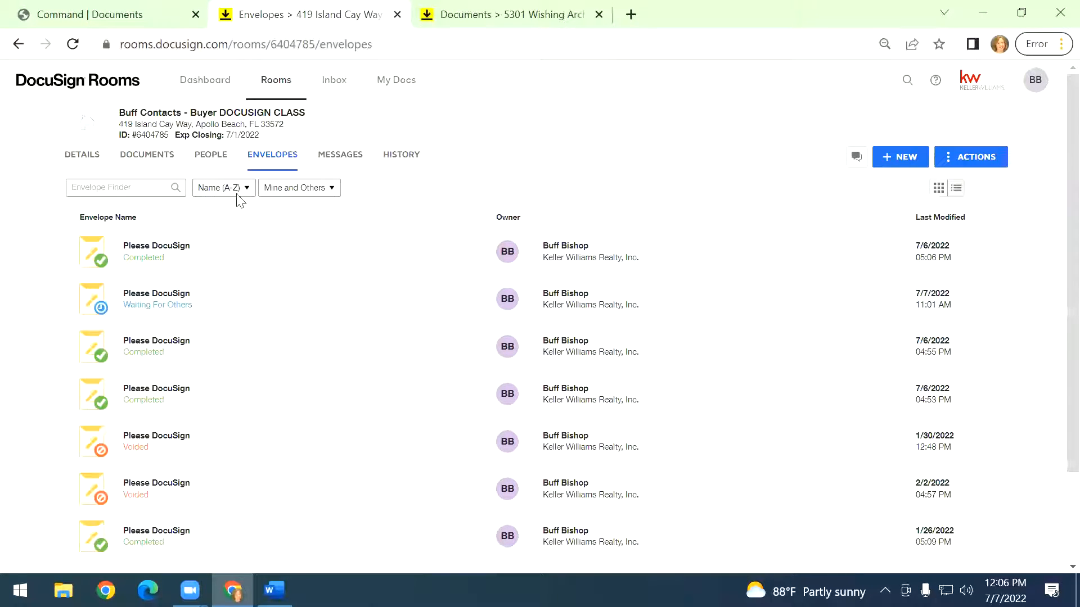
Reselect the KW 739 Buyer [1] form and Residential Listing Form in the room documents and create a new envelope.
left_click(146, 157)
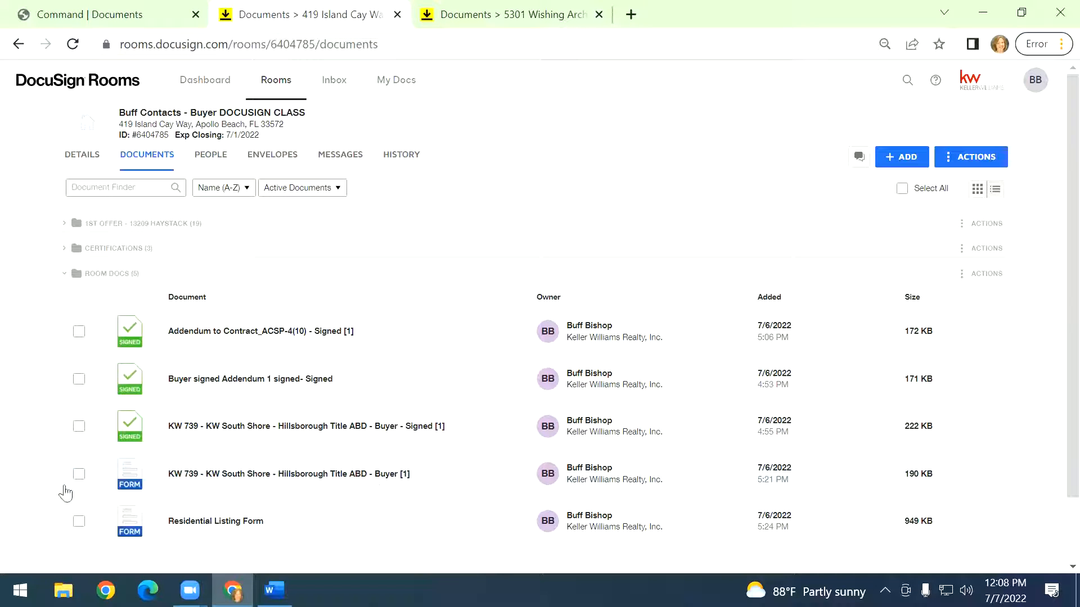
left_click(78, 475)
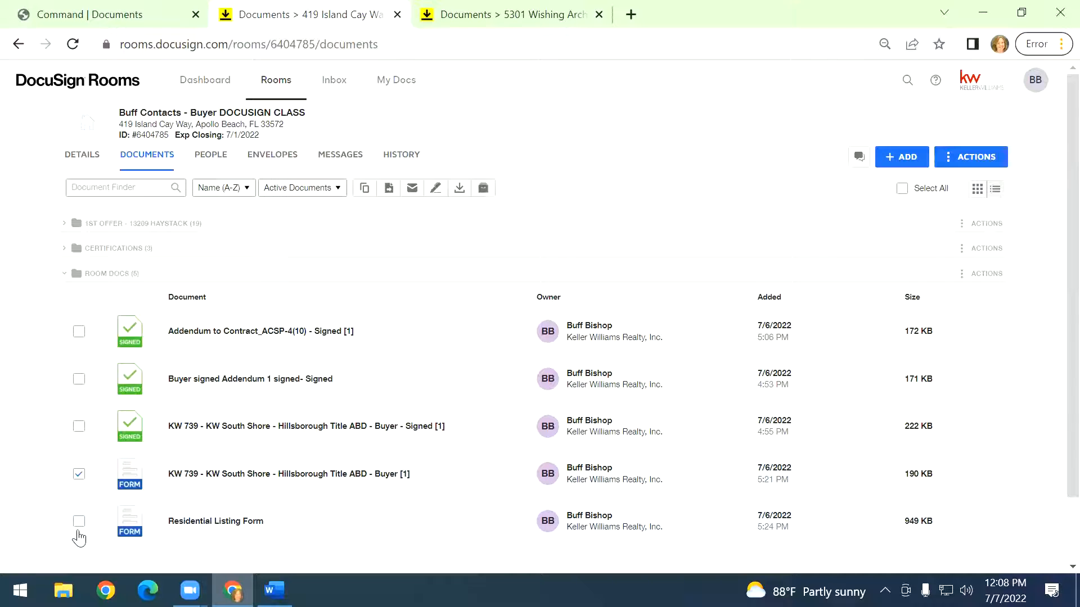
left_click(79, 521)
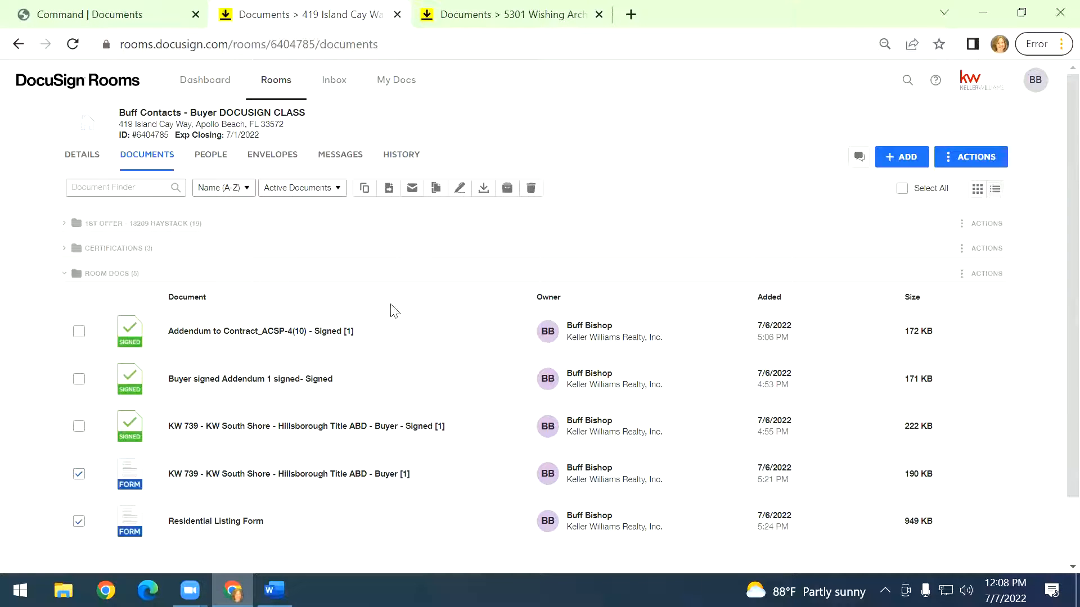
left_click(460, 190)
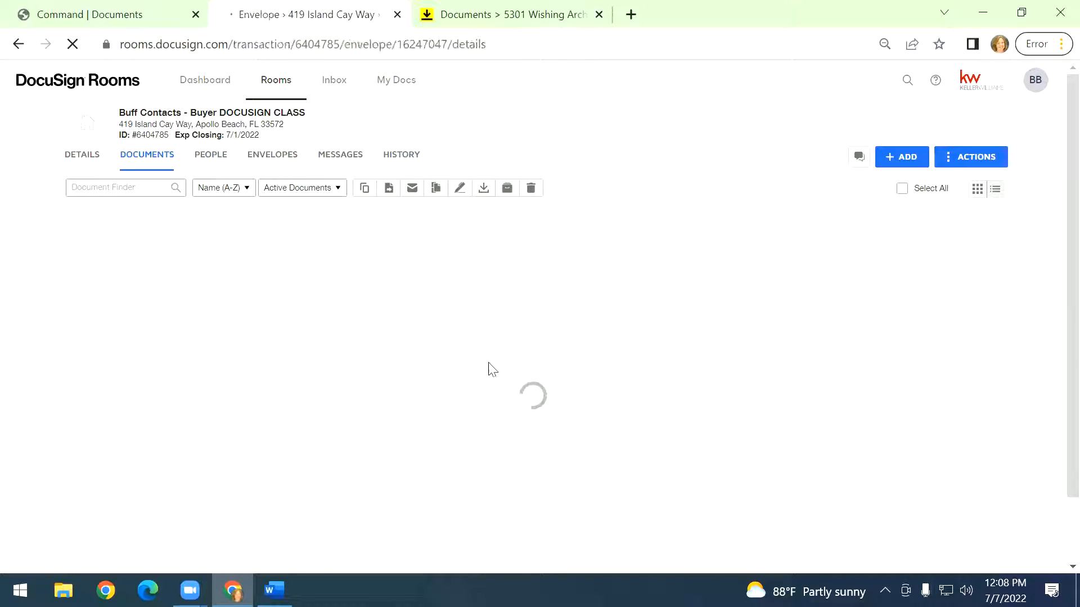
Add the Seller One pre-tagged role as a recipient, assigned to the room's contacts entry.
scroll(417, 358, "down", 3)
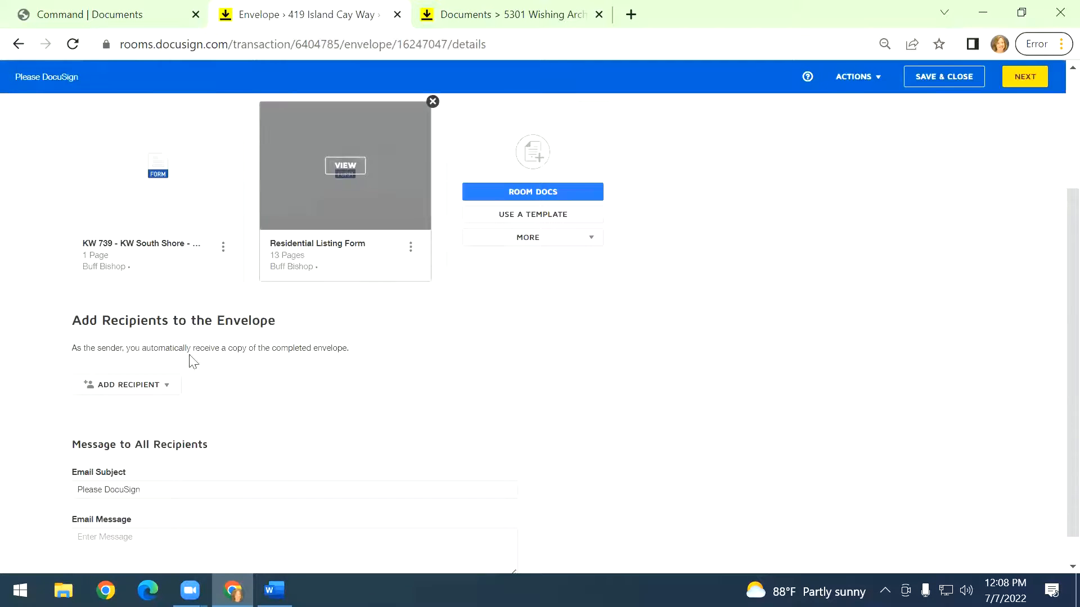
left_click(93, 384)
left_click(114, 413)
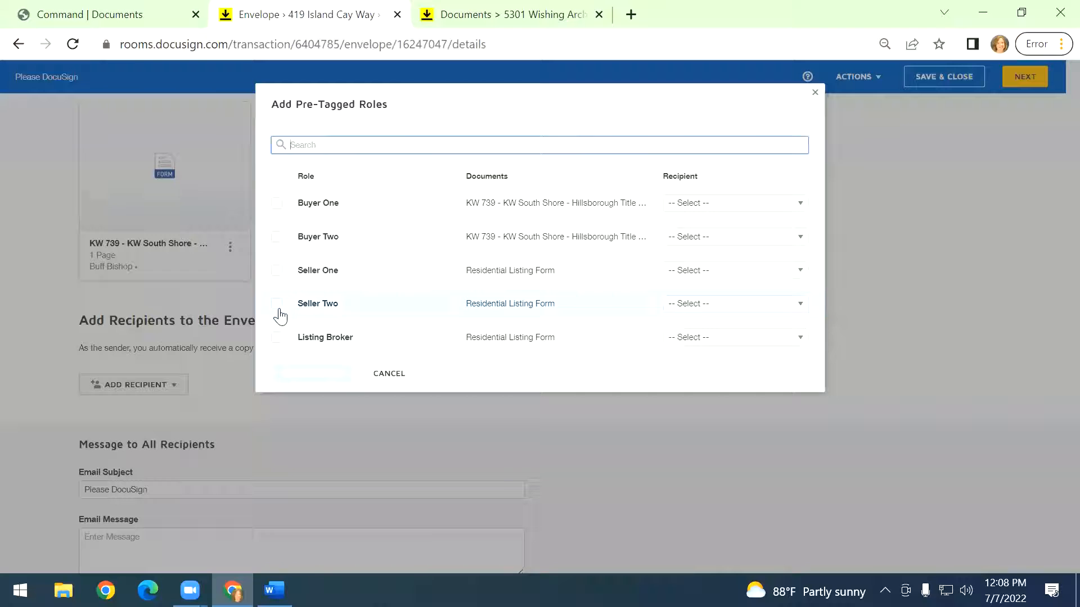
left_click(276, 270)
left_click(713, 271)
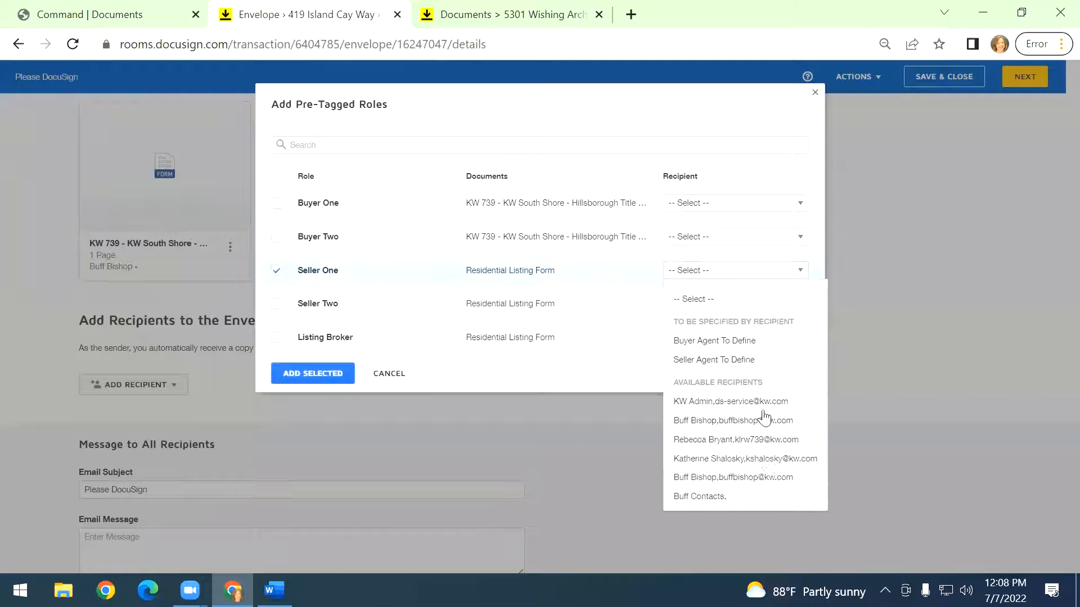
left_click(723, 496)
left_click(312, 380)
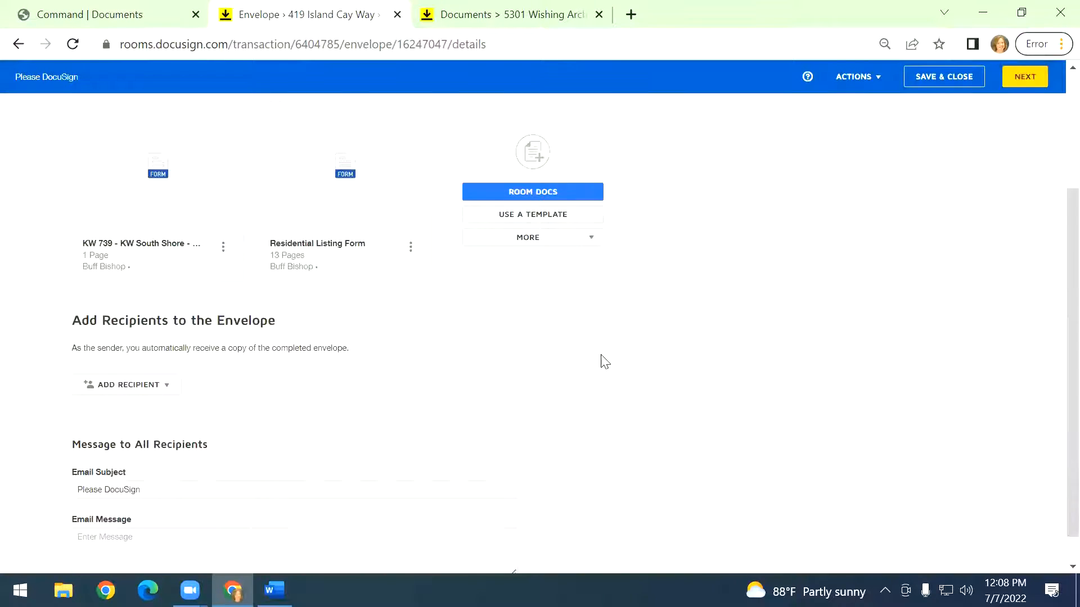
Add access authentication to the Seller One recipient and enter an access code.
scroll(596, 360, "down", 3)
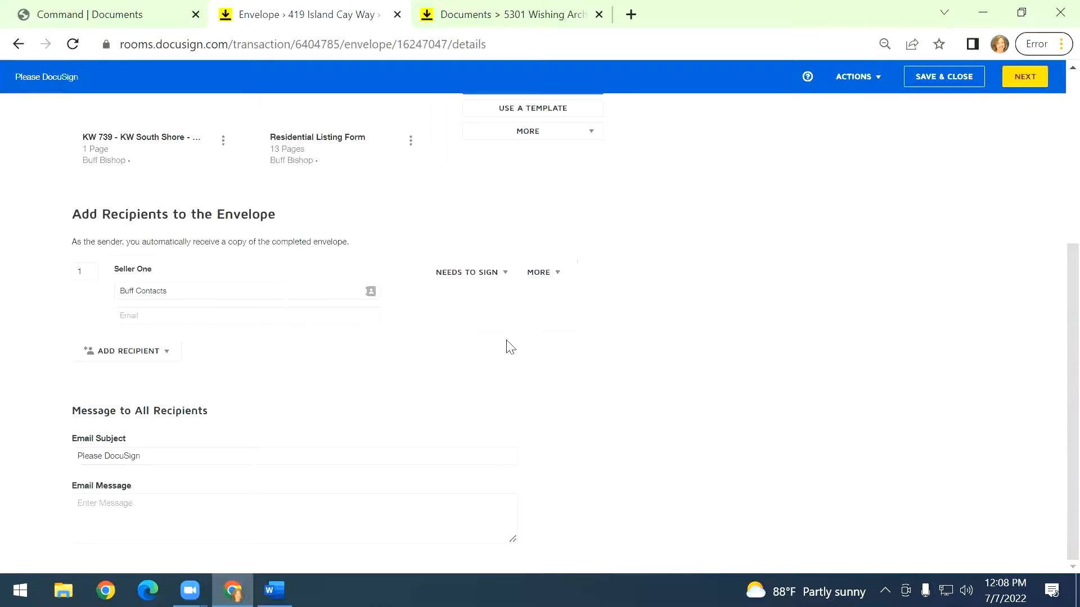
left_click(556, 276)
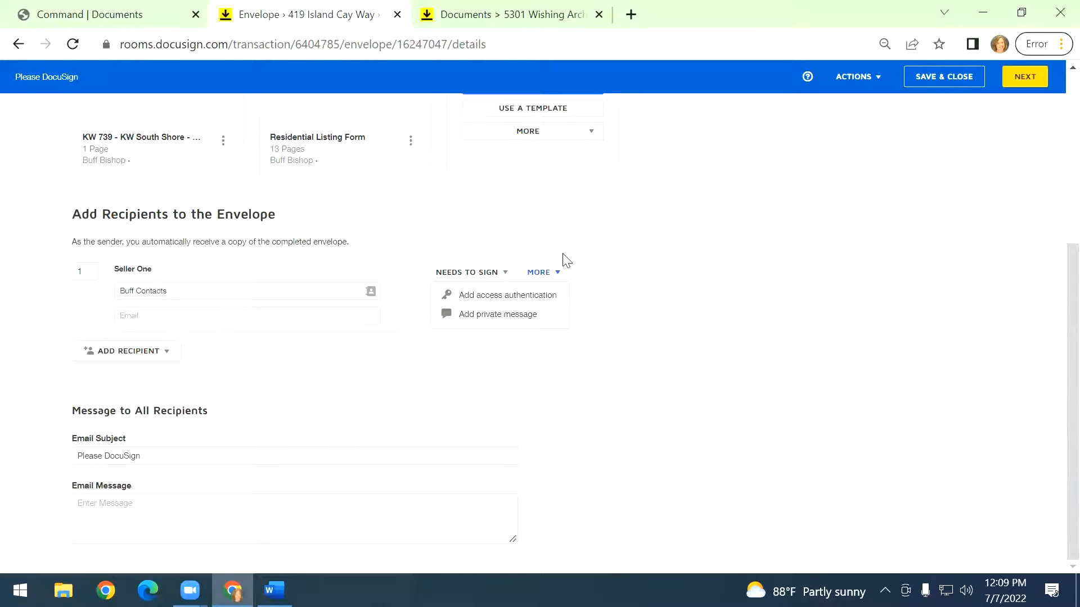
left_click(518, 296)
left_click(212, 364)
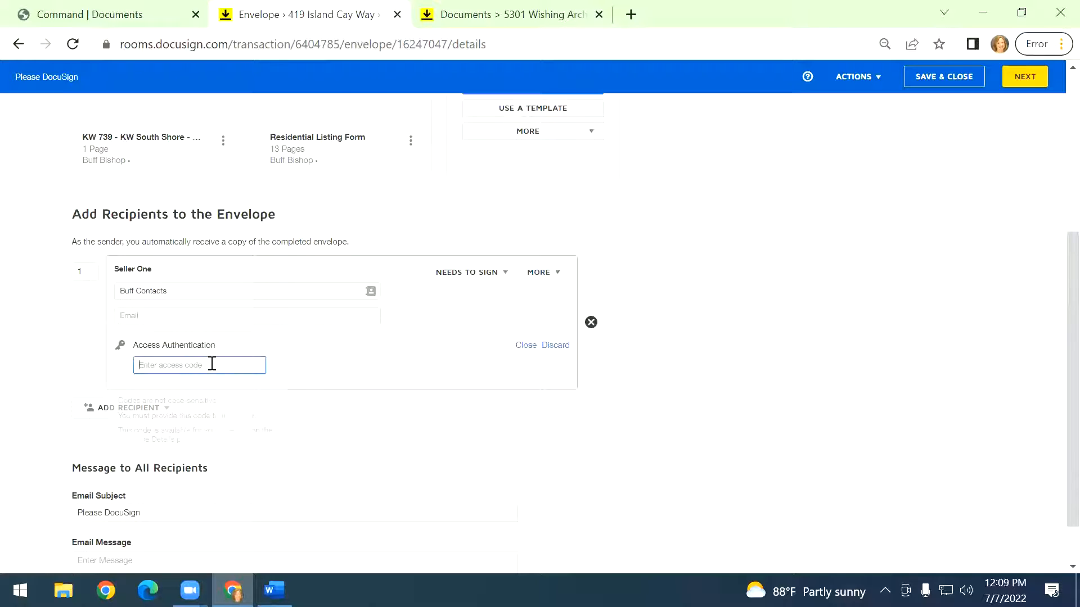
type("123456")
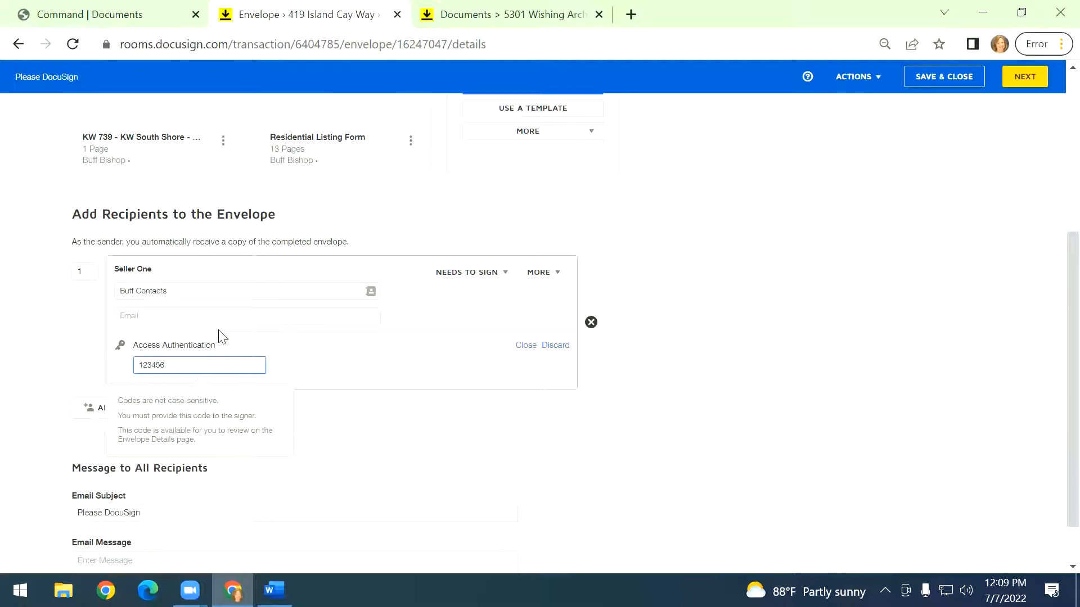
left_click(663, 407)
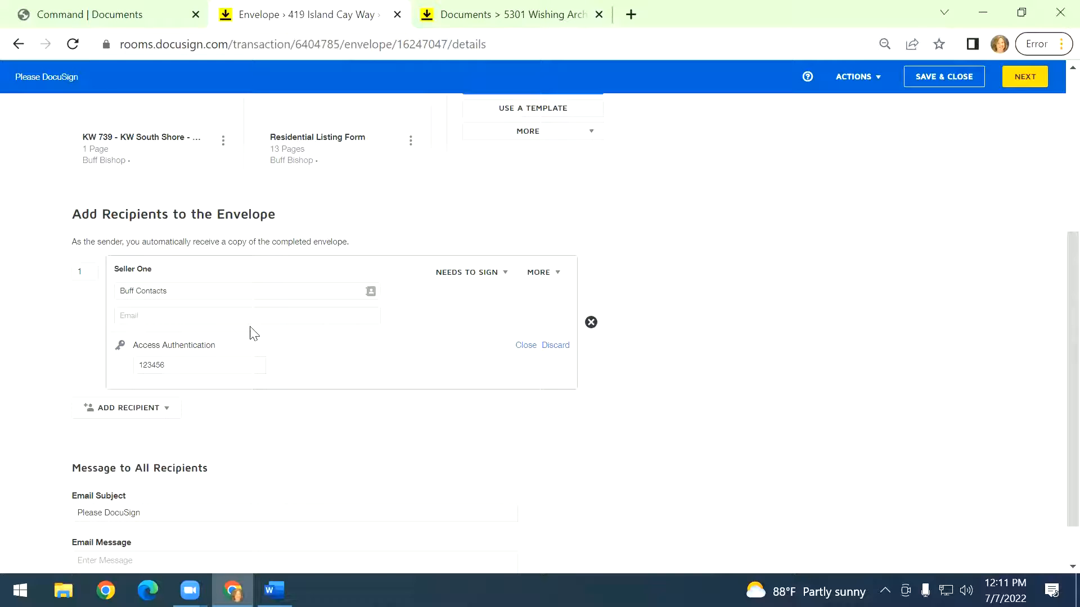
Add a private message field to the Seller One recipient.
left_click(544, 279)
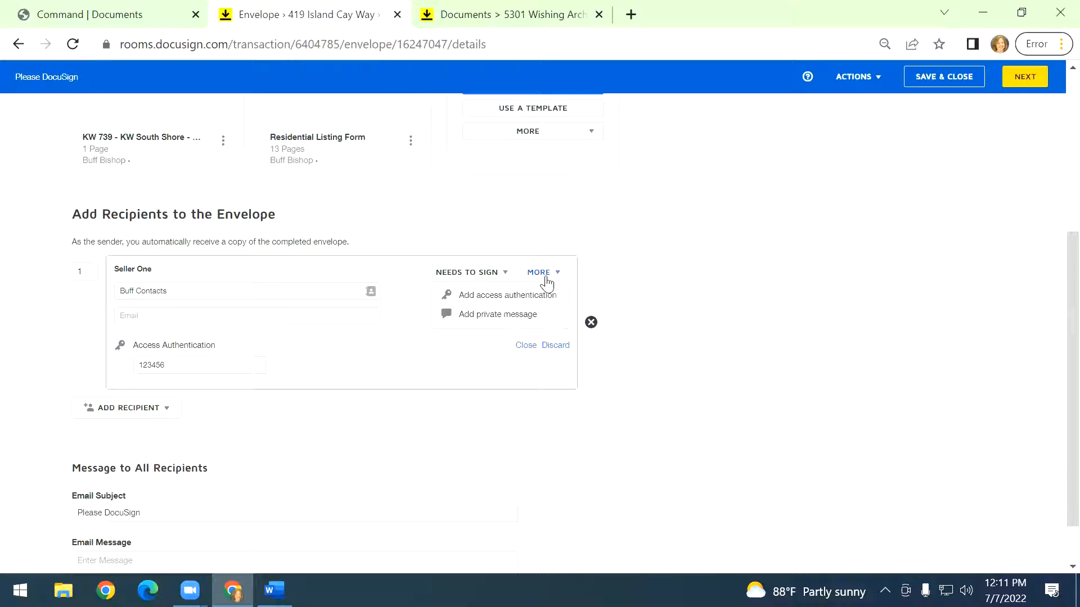
left_click(532, 324)
left_click(268, 450)
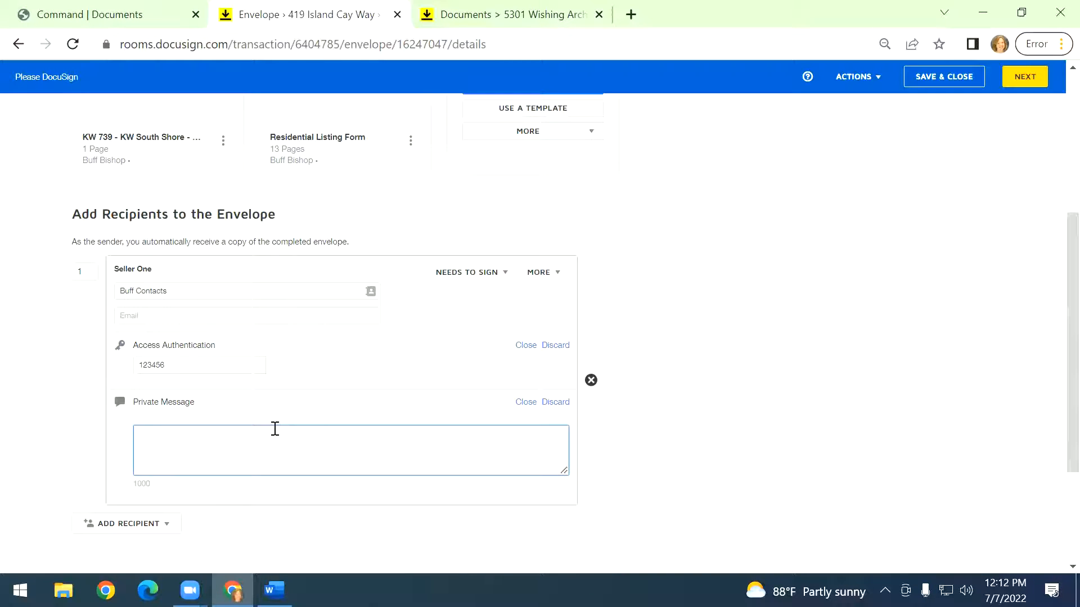
left_click(619, 444)
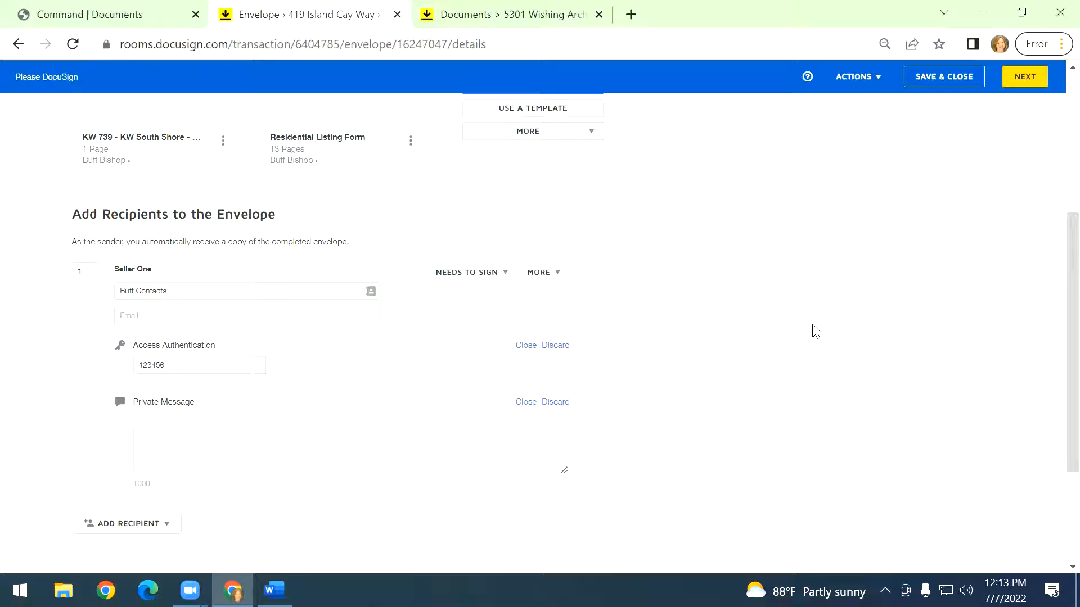
Open the KW Answers support site in a new browser tab and close its support chat.
left_click(646, 9)
type("answer")
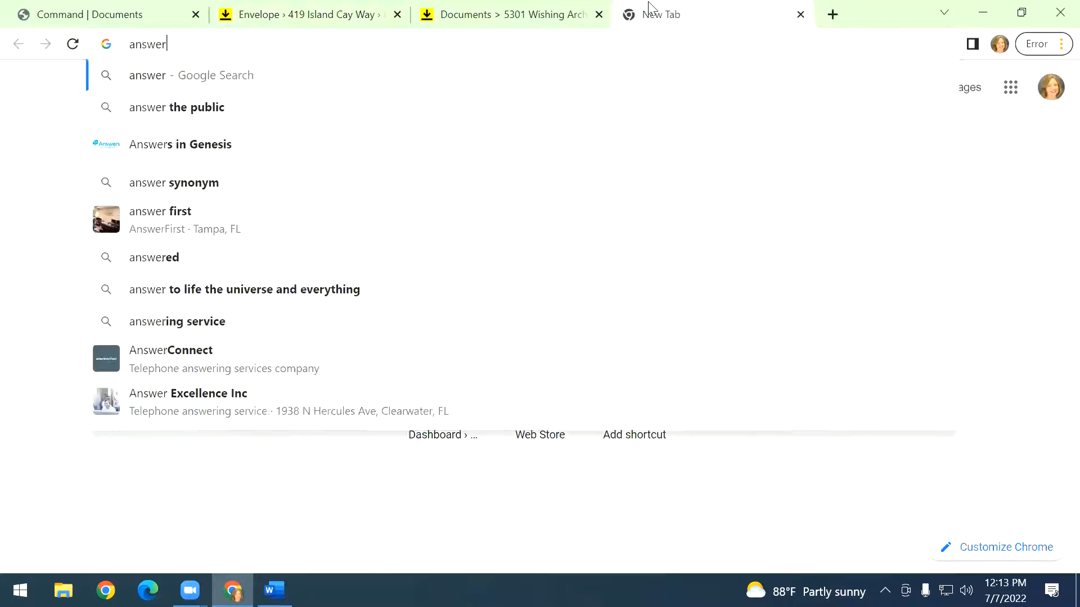
type("s.kw.com]")
key("Return")
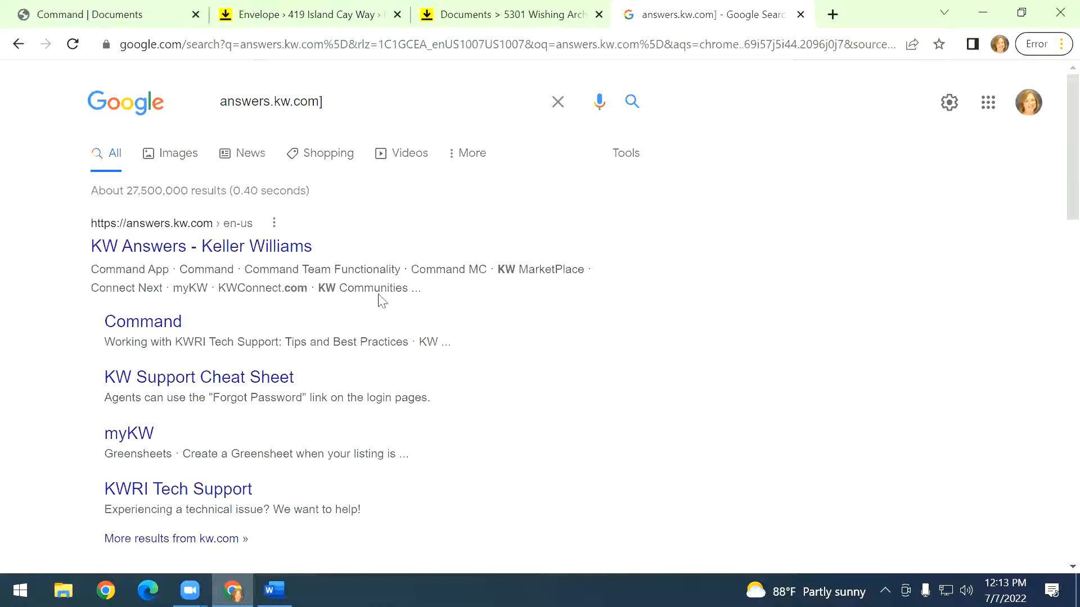
left_click(292, 245)
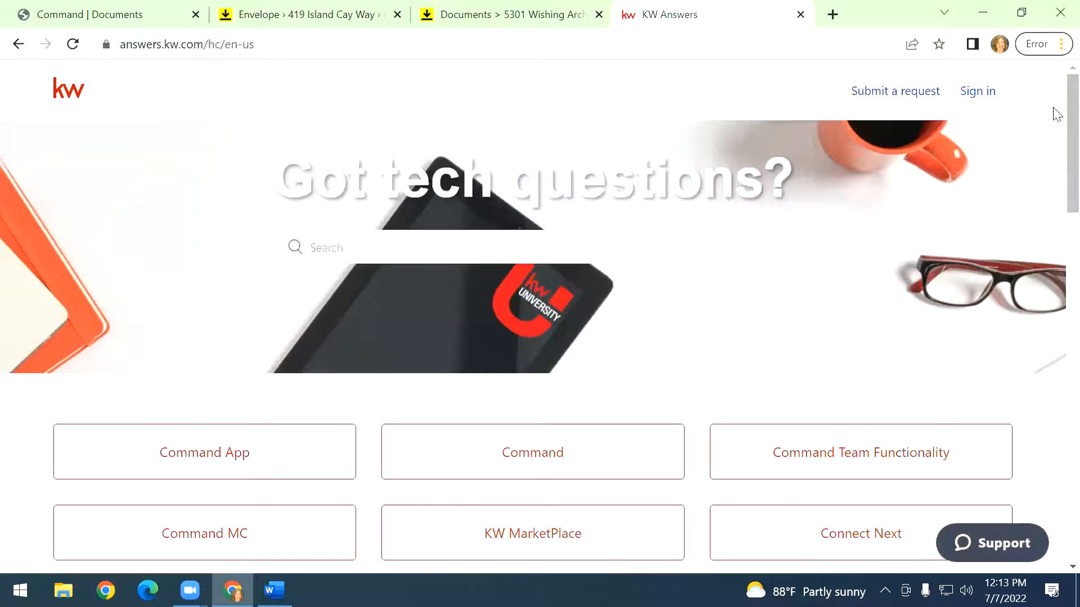
scroll(1057, 142, "down", 2)
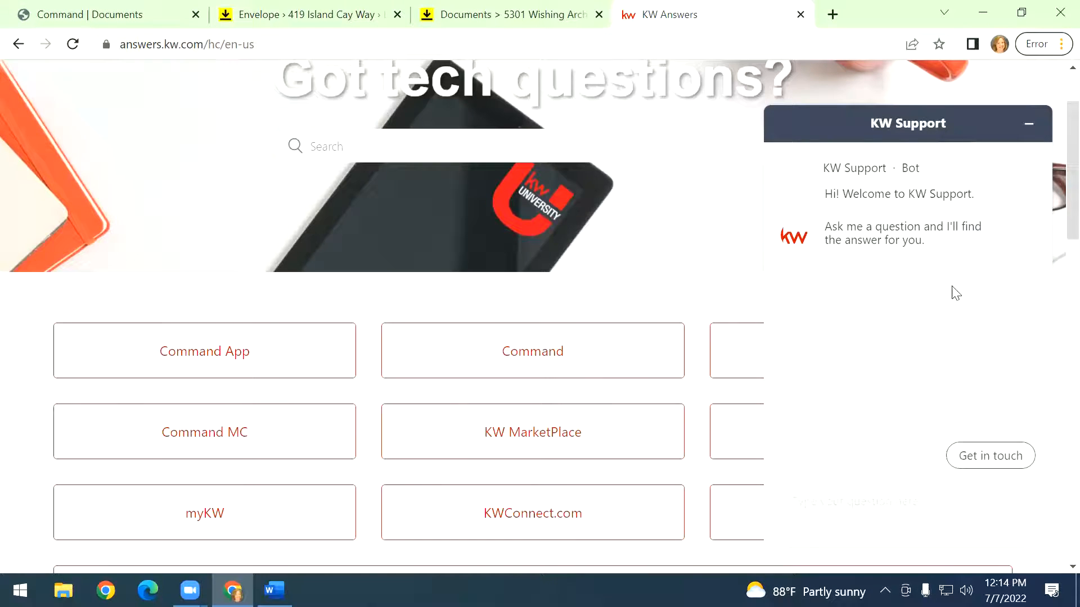
left_click(1029, 125)
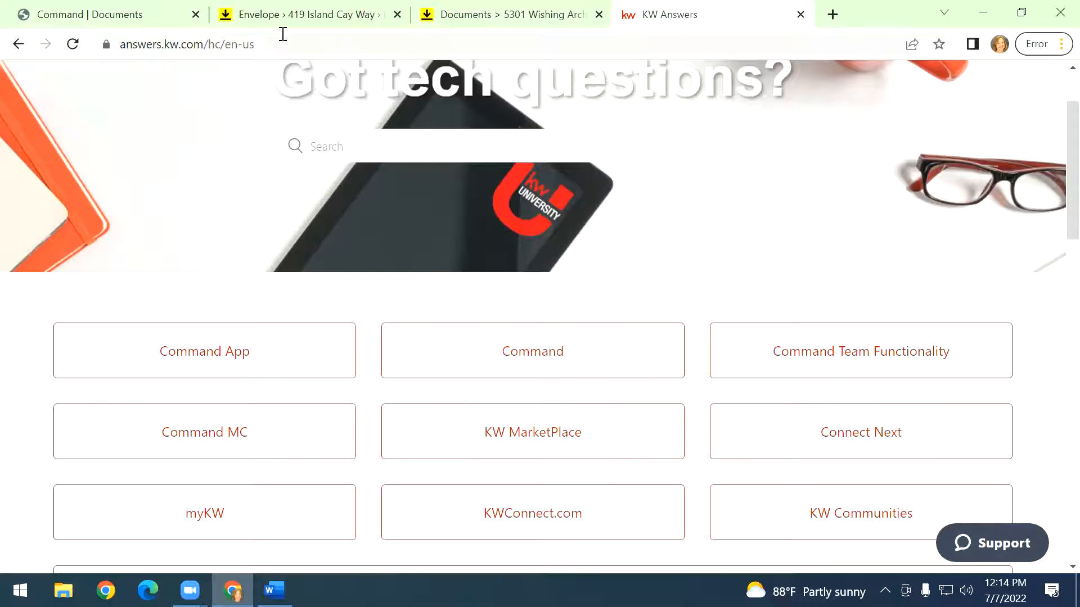
Return to the envelope and enter the Seller One recipient's email address.
left_click(102, 5)
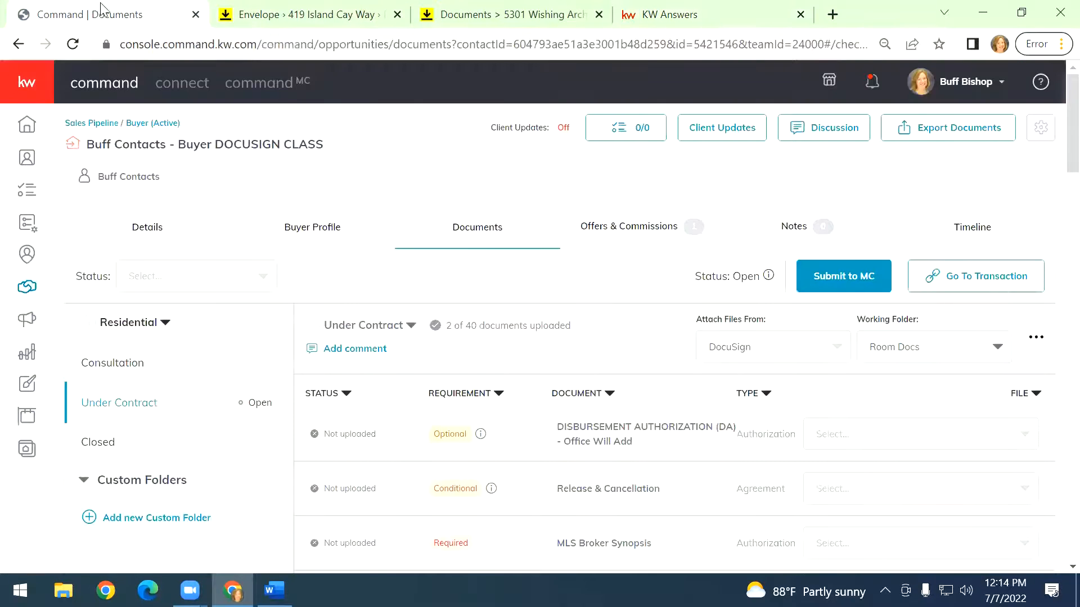
left_click(322, 16)
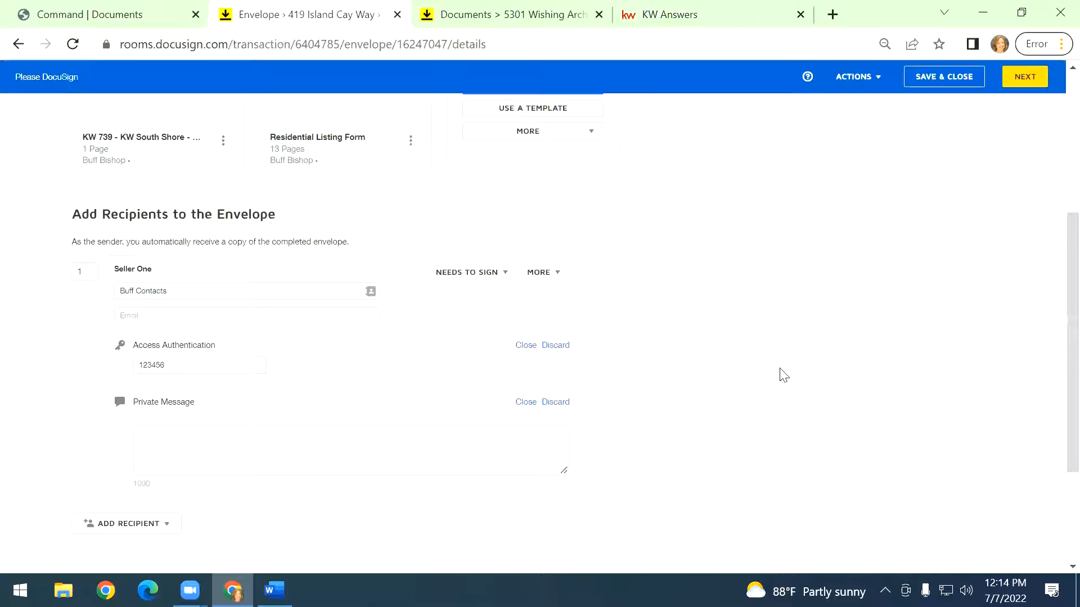
scroll(674, 253, "up", 5)
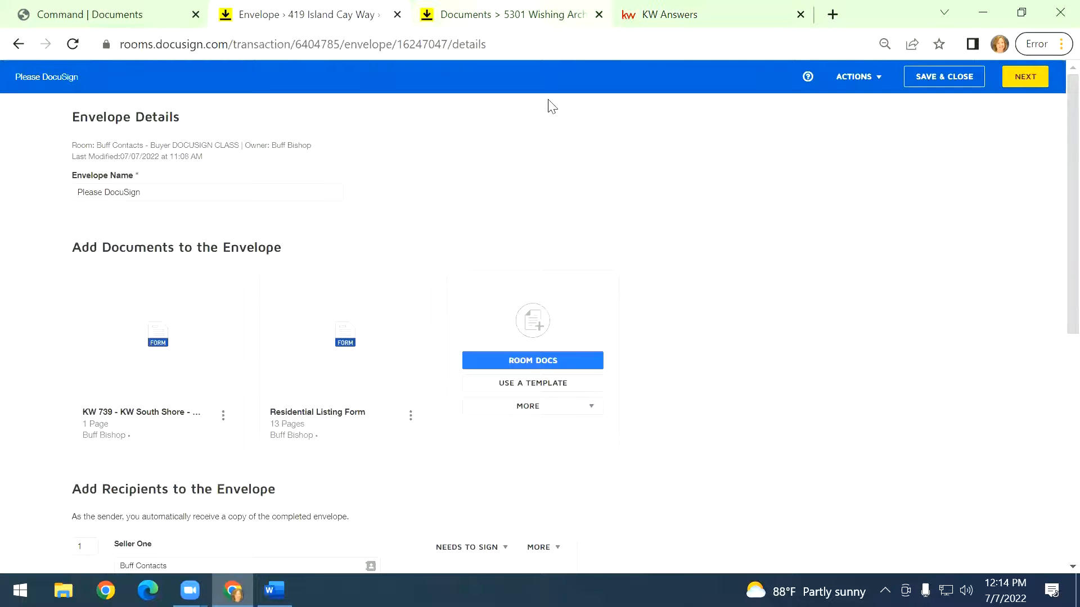
scroll(743, 394, "down", 3)
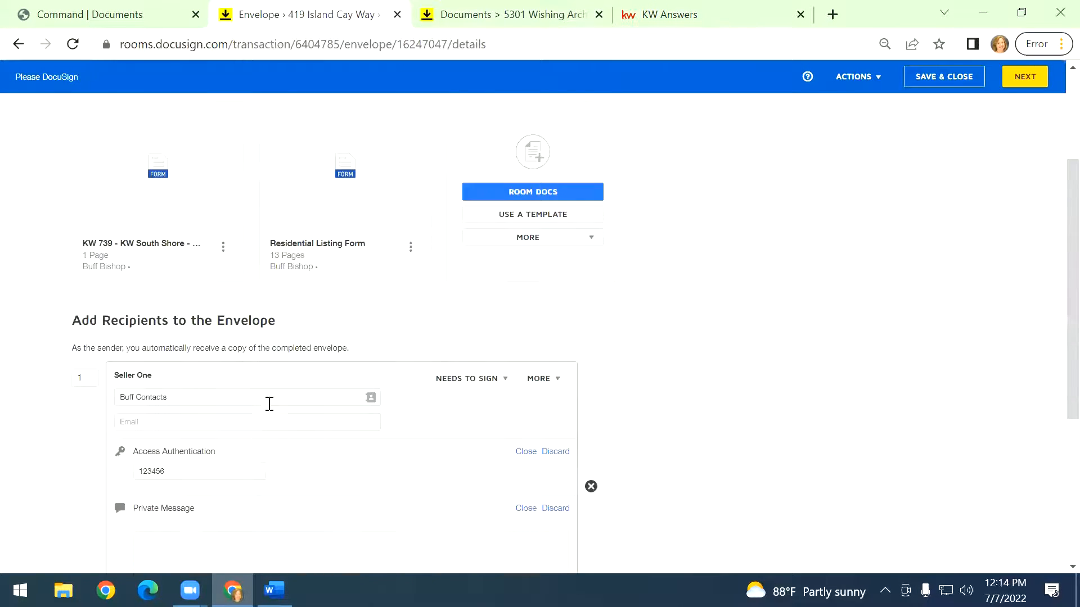
left_click(264, 423)
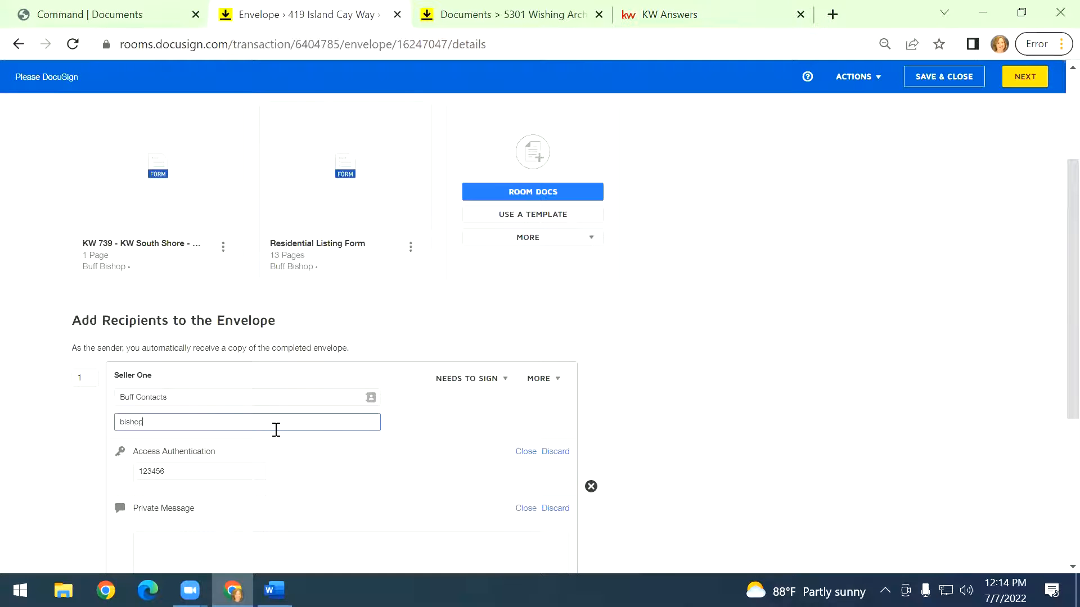
Discard the access authentication and private message from the Seller One recipient and dismiss the error.
left_click(555, 451)
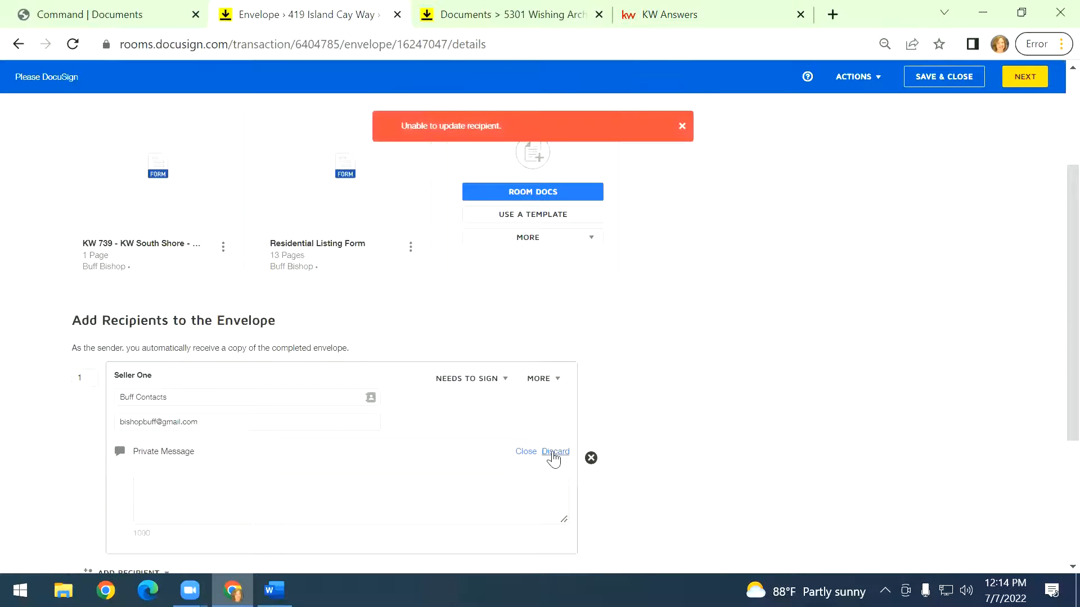
left_click(555, 451)
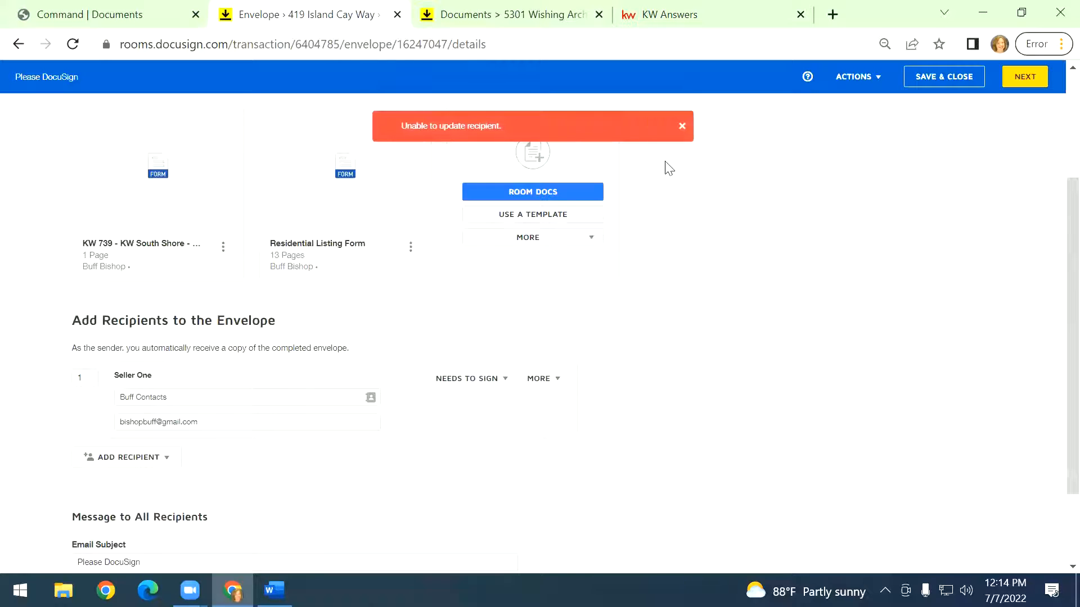
left_click(683, 127)
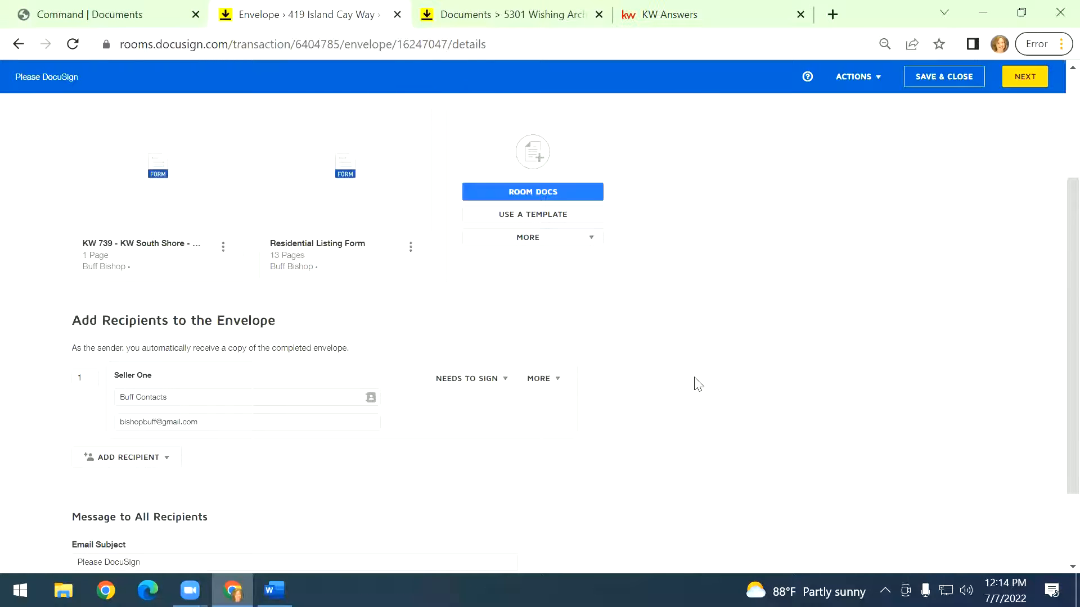
Rename the envelope as Testing inperson.
scroll(681, 417, "up", 3)
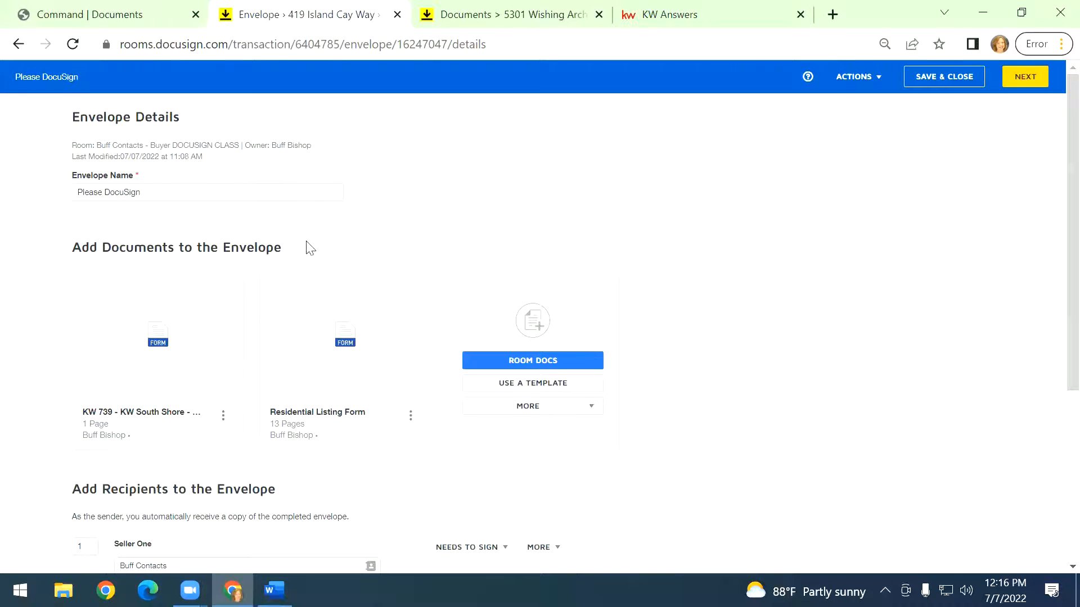
left_click(166, 192)
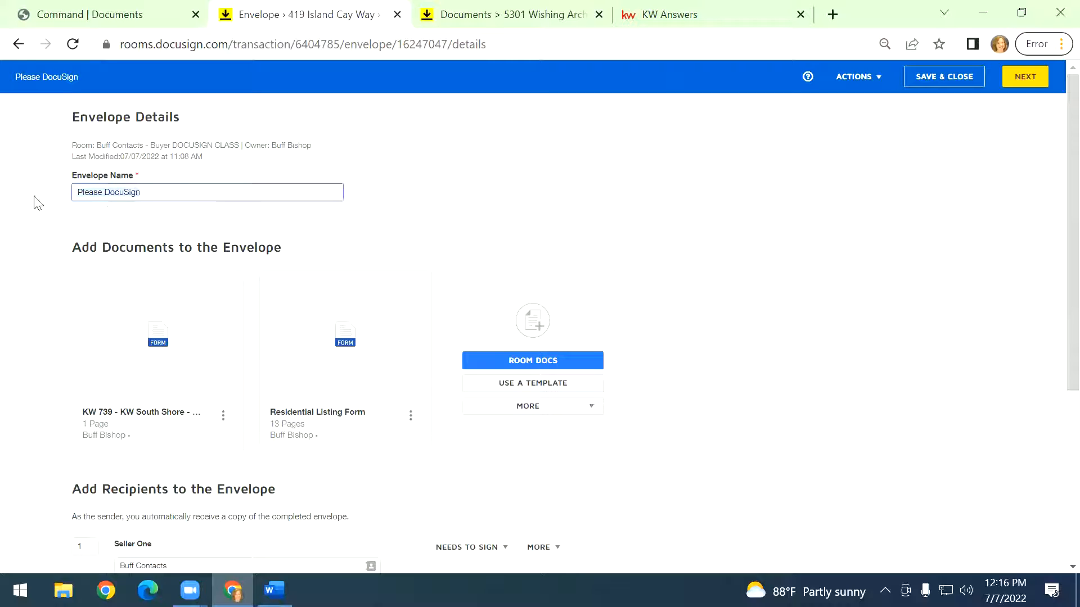
type("Tes")
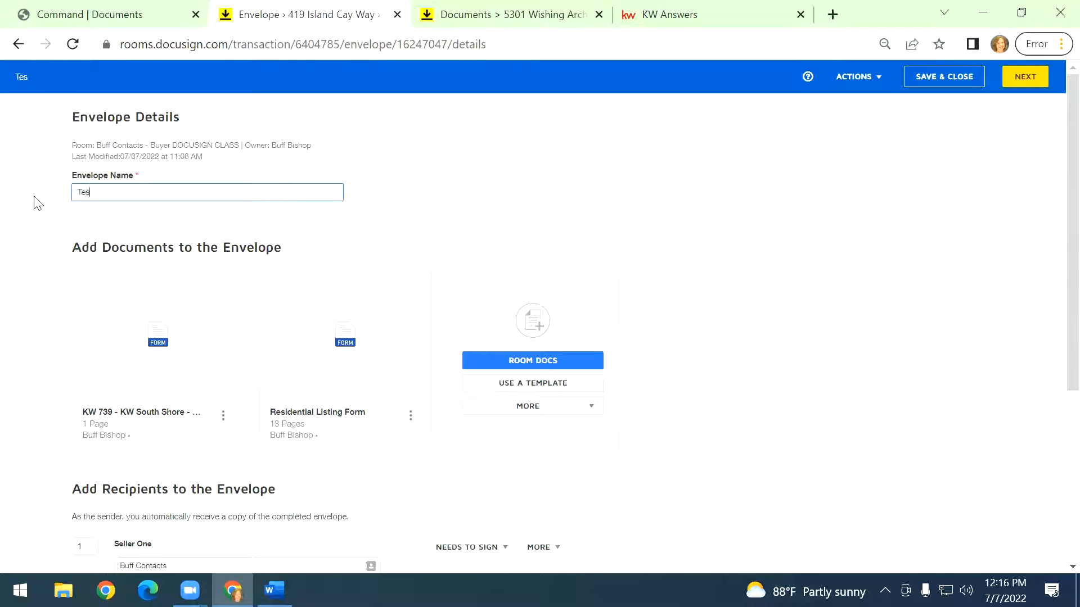
type("ting inperson")
left_click(741, 380)
Set the email subject to In person signing 123 Main St offer.
scroll(722, 381, "down", 5)
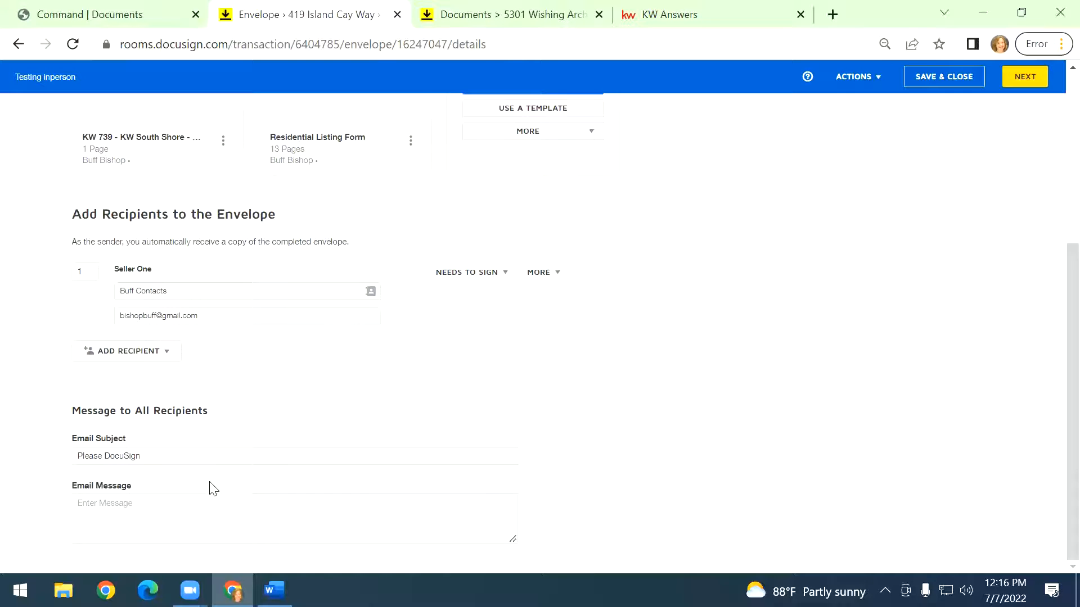
left_click_drag(176, 450, 62, 455)
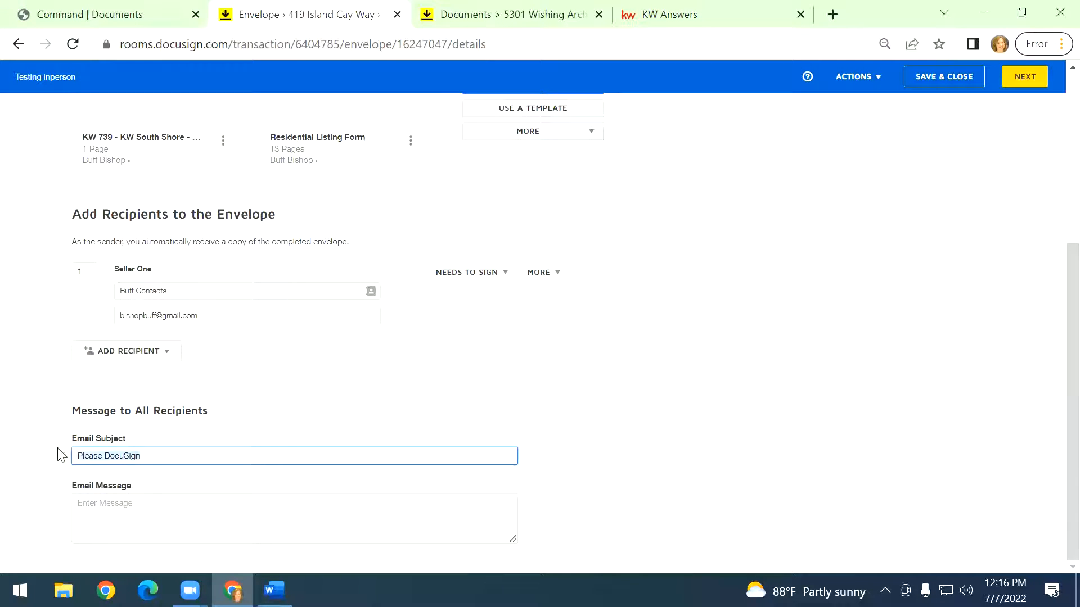
type("In person signing 123 Main St offer")
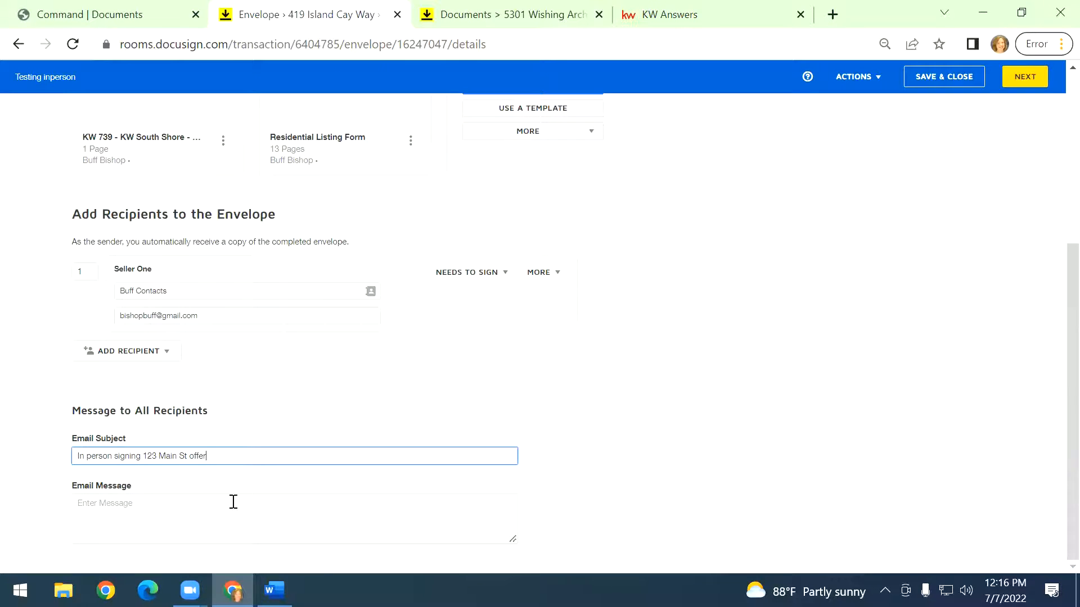
left_click(855, 330)
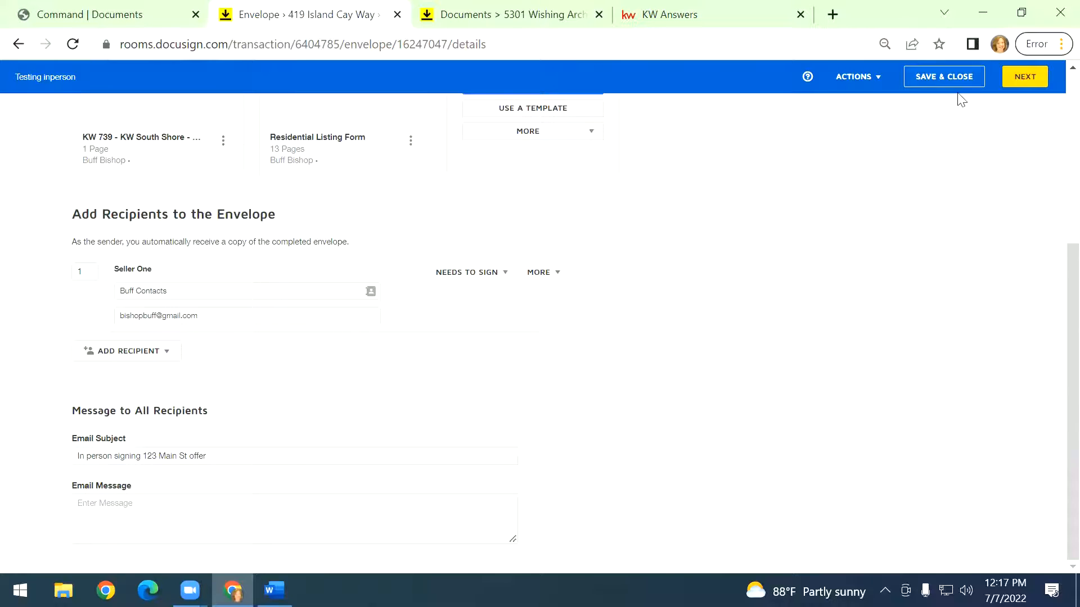
Change the Seller One recipient's name to Customer.
left_click(936, 84)
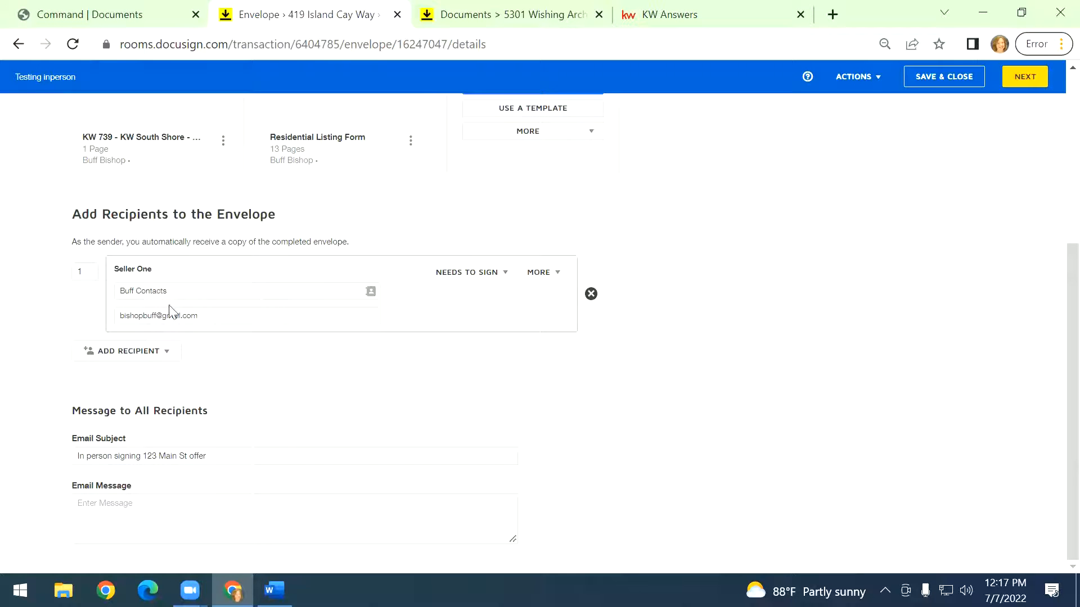
left_click(188, 293)
type("Cu")
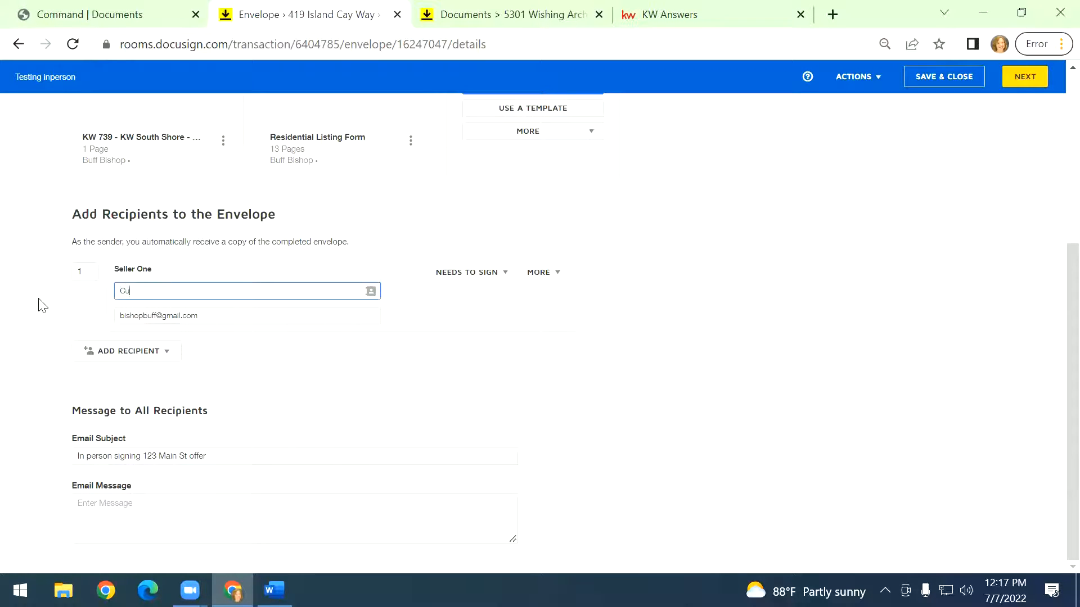
type("stomer")
left_click(562, 334)
Save and close the envelope draft.
left_click(137, 361)
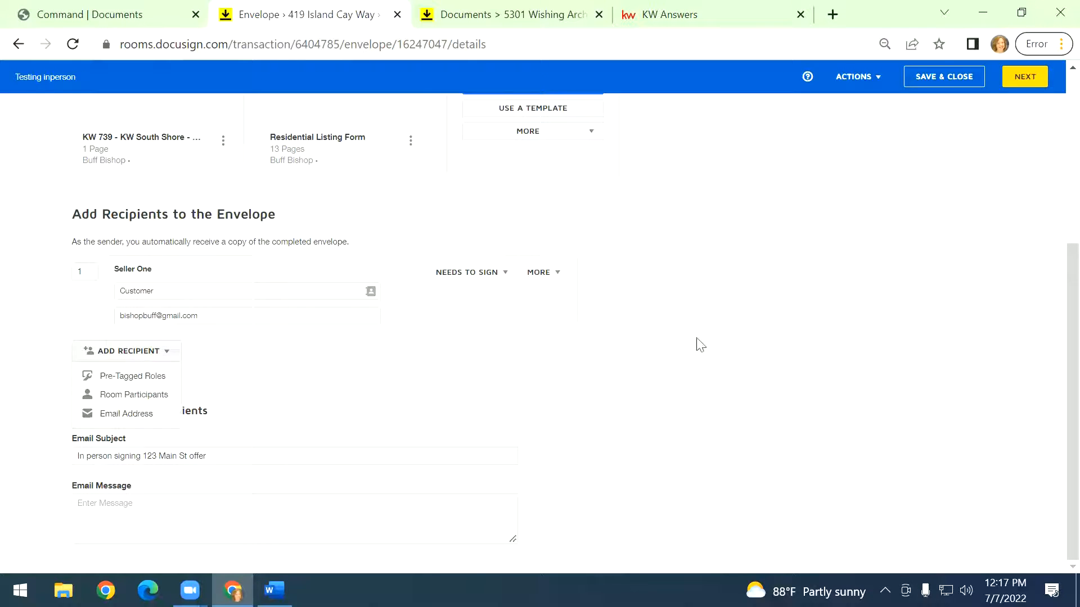
left_click(684, 355)
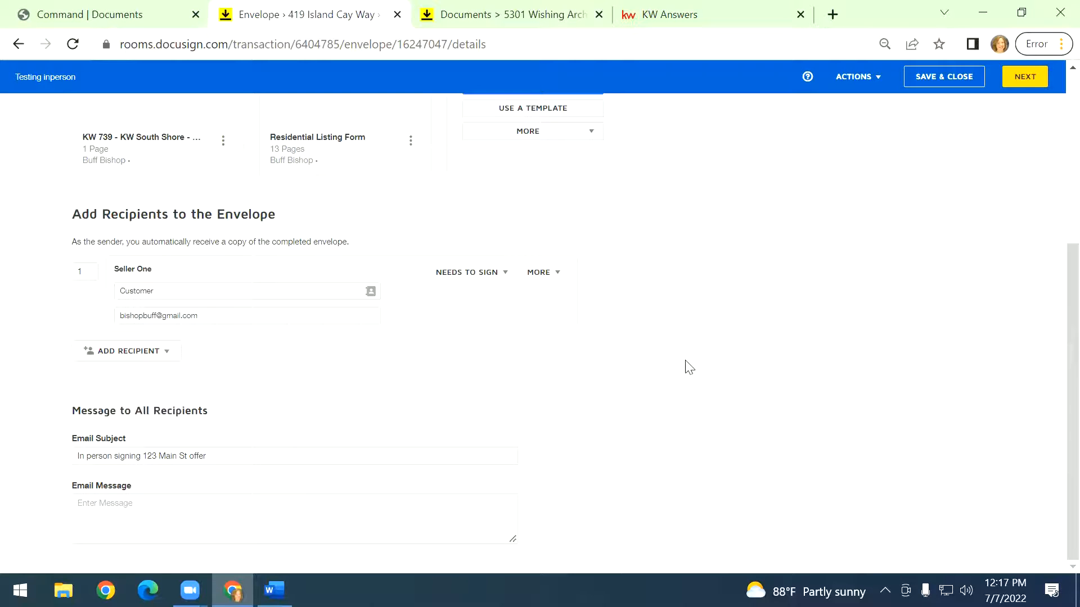
scroll(686, 368, "up", 3)
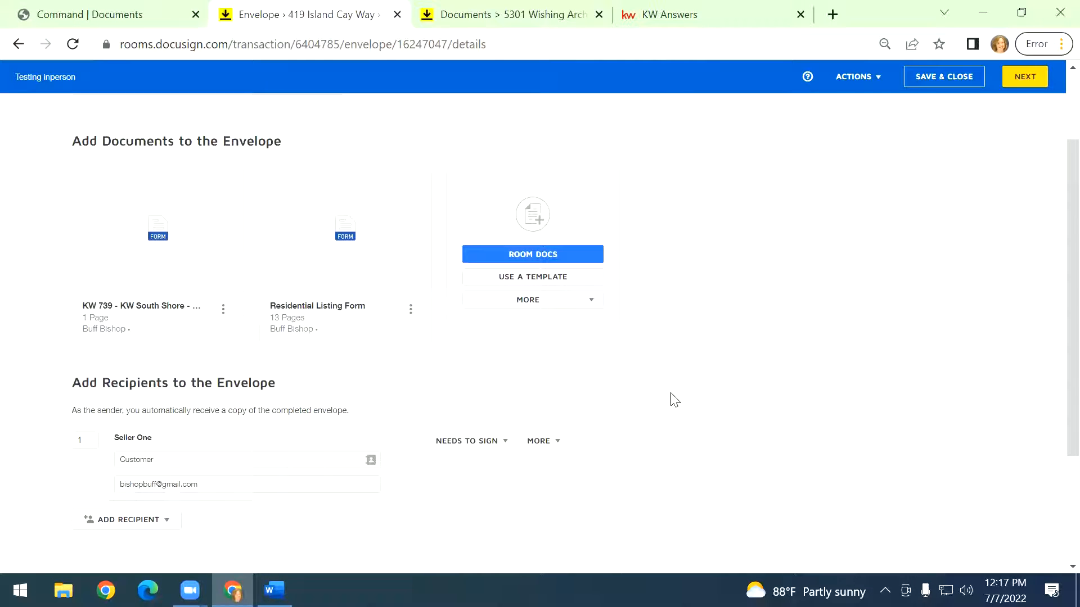
scroll(675, 400, "down", 3)
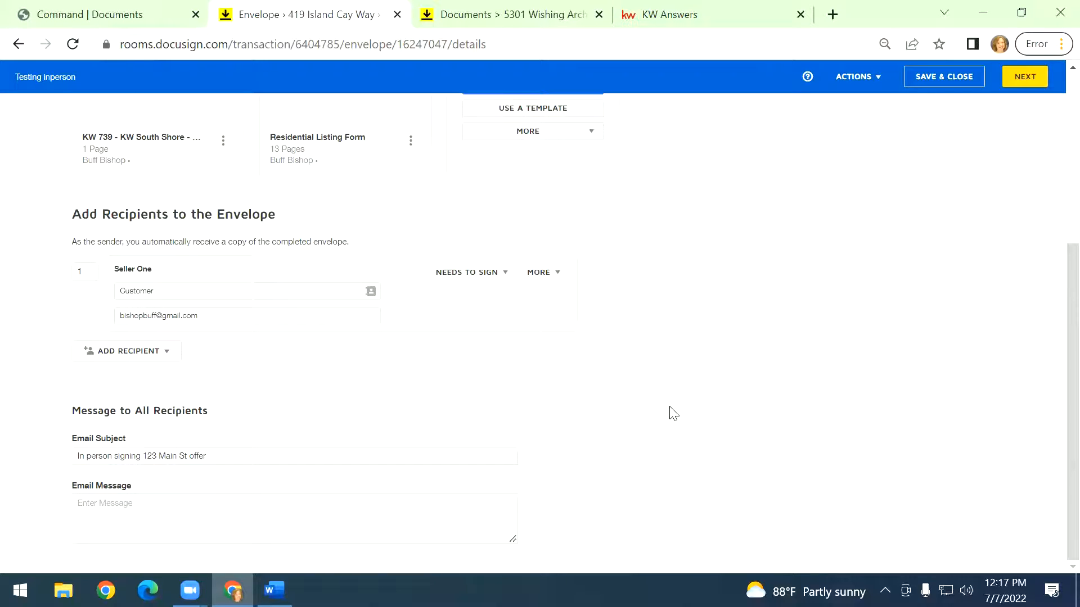
left_click(944, 89)
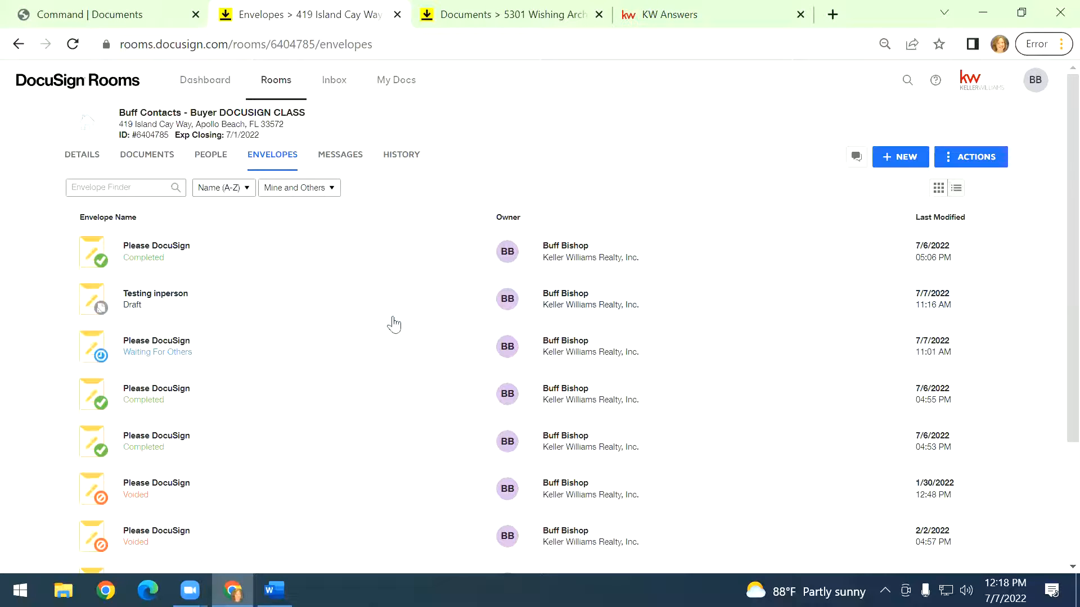
Switch to DocuSign eSignature, dismiss the tip, and browse the envelopes in the Manage inbox.
left_click(1045, 90)
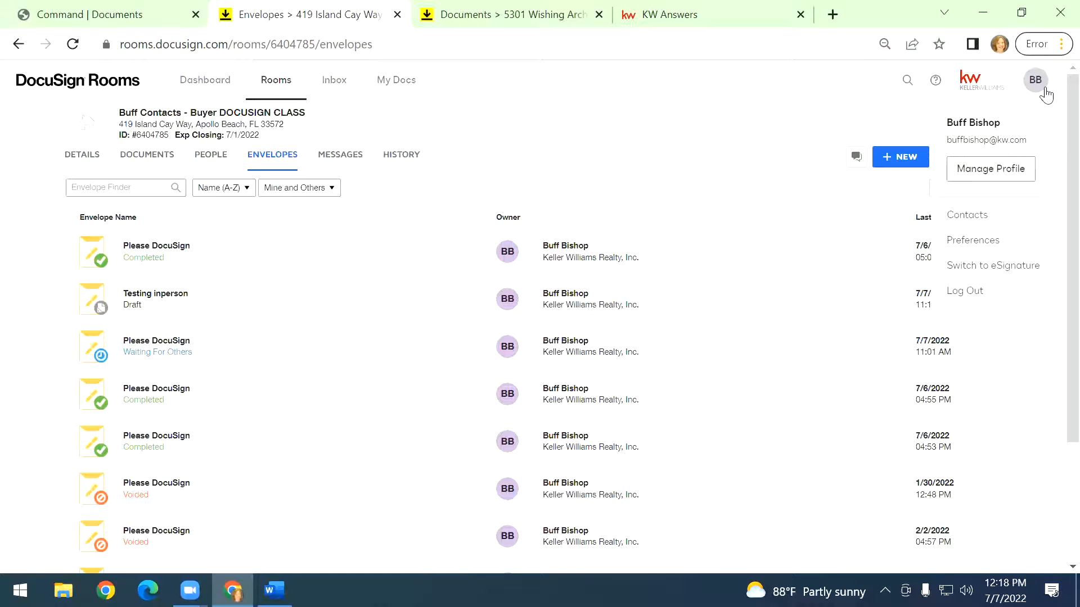
left_click(1010, 273)
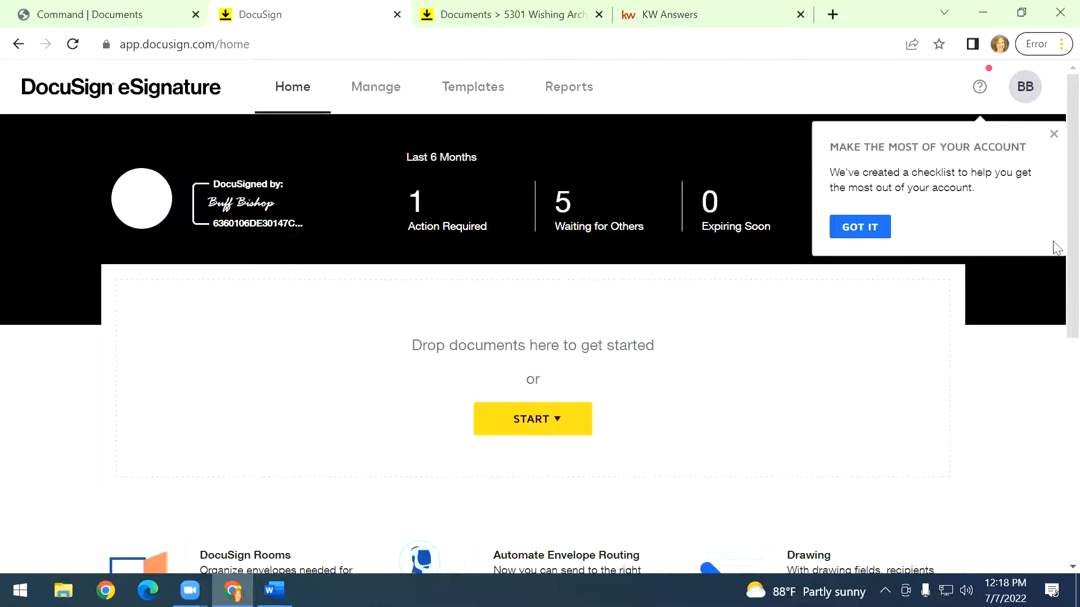
left_click(1052, 135)
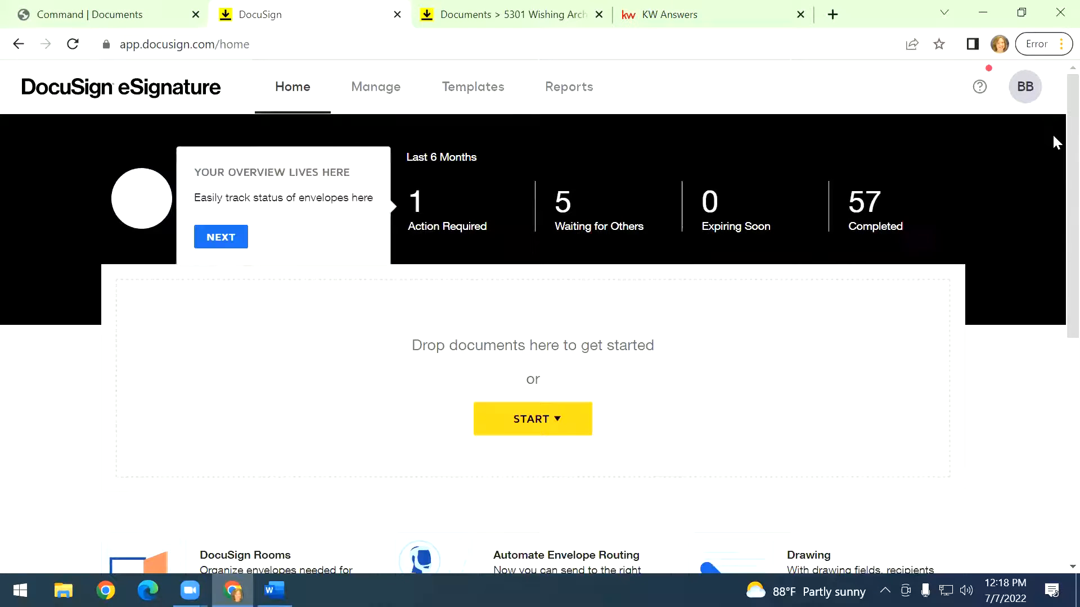
left_click(389, 89)
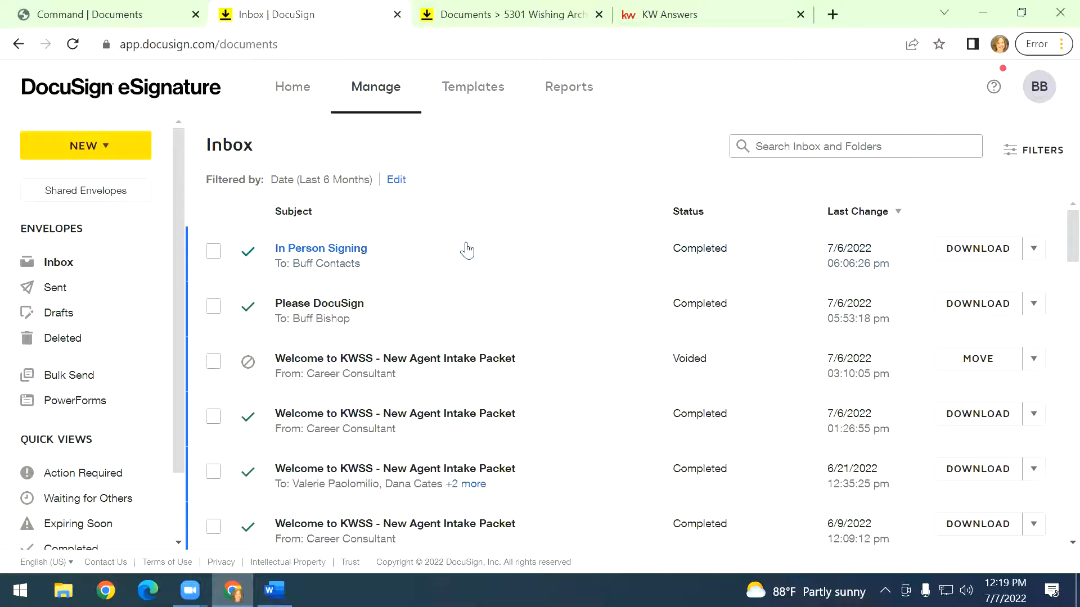
scroll(529, 311, "down", 15)
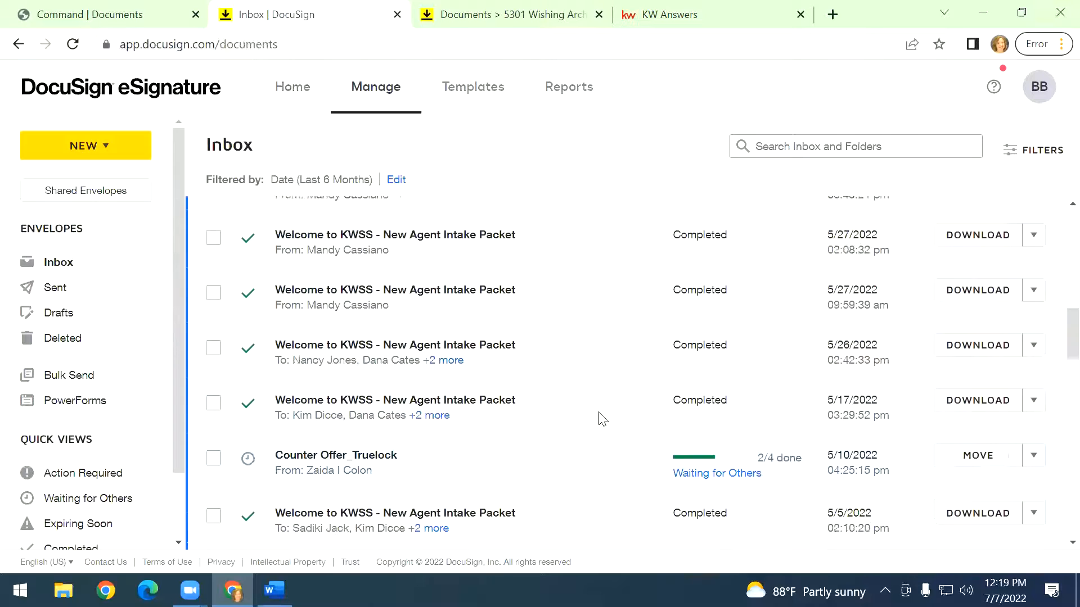
Open the completed In Person Signing envelope's details from the inbox and return to the envelope list.
scroll(599, 420, "up", 15)
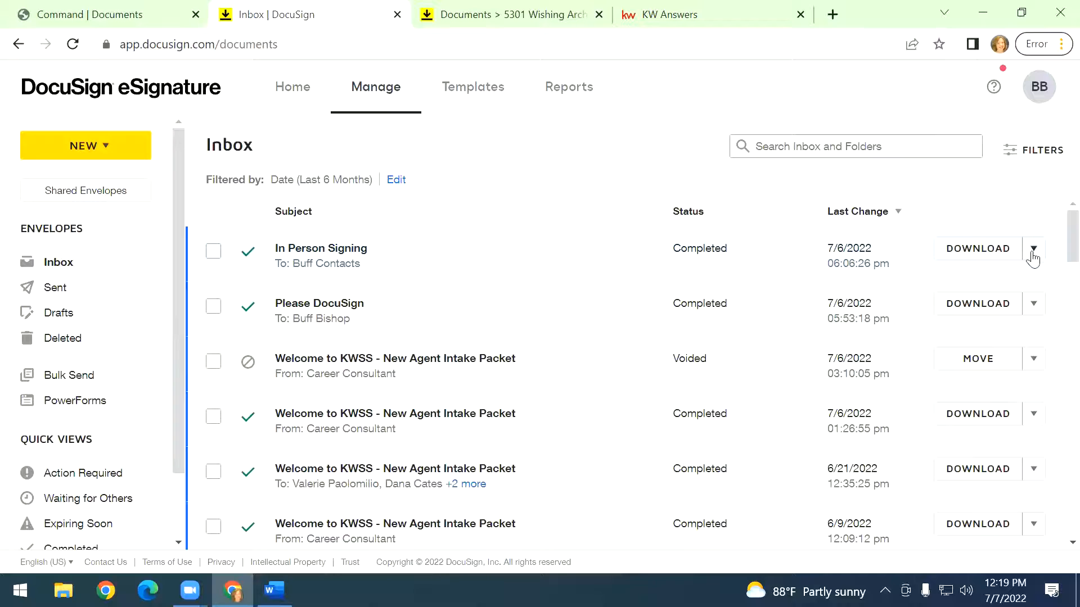
left_click(347, 249)
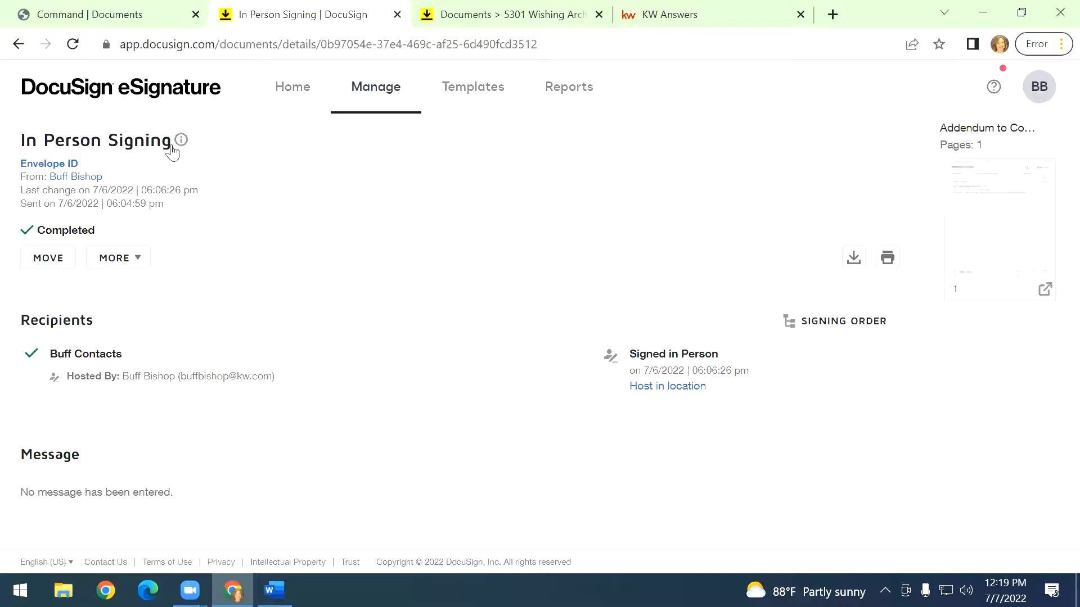
left_click(18, 44)
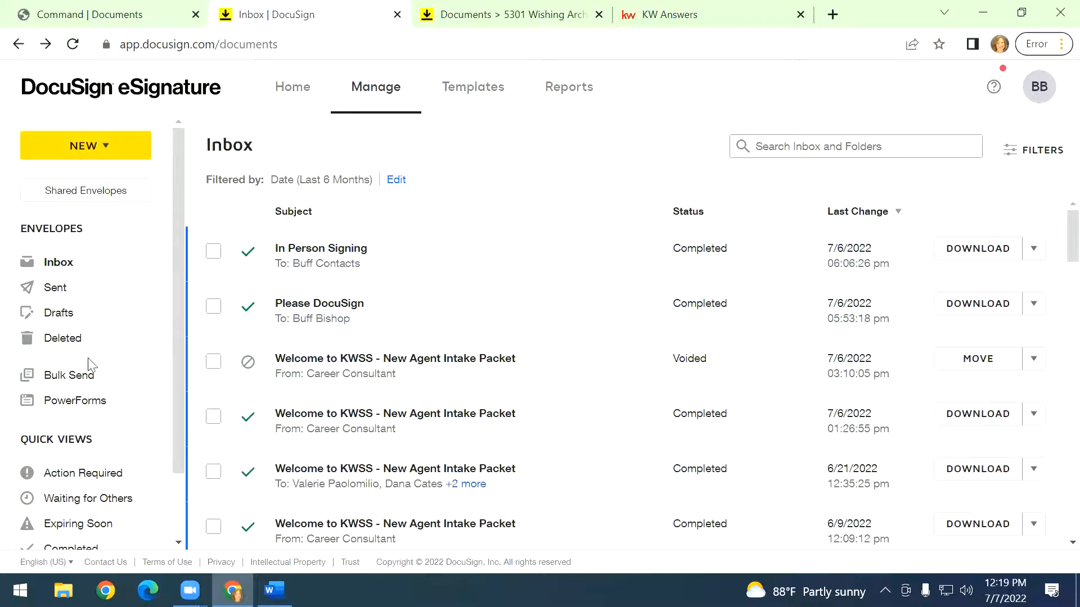
Reopen the In person signing 123 Main St offer draft from Drafts and dismiss the two tips.
left_click(58, 322)
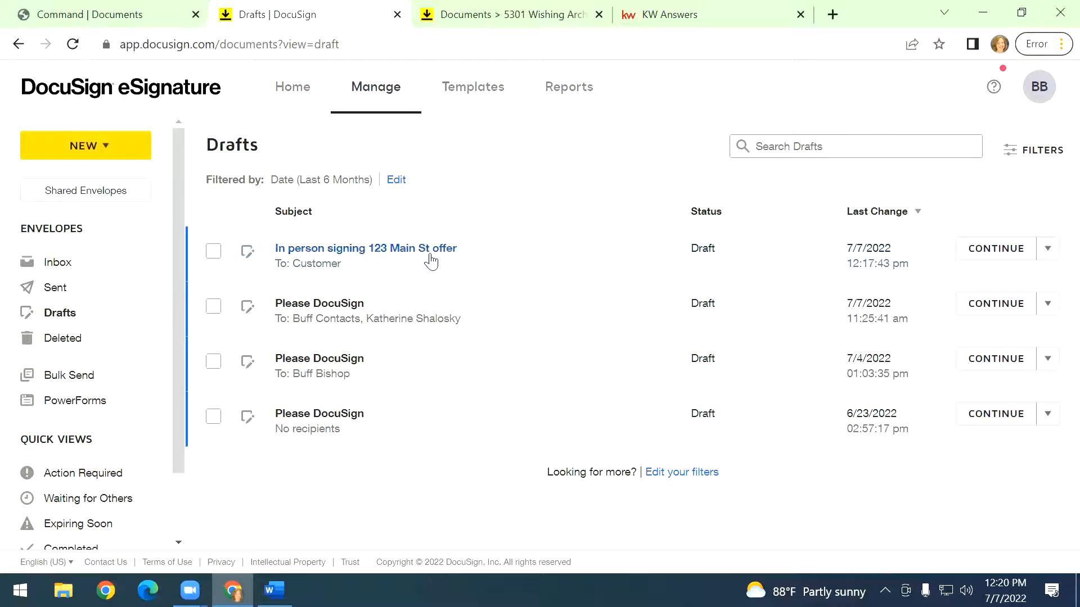
left_click(1004, 248)
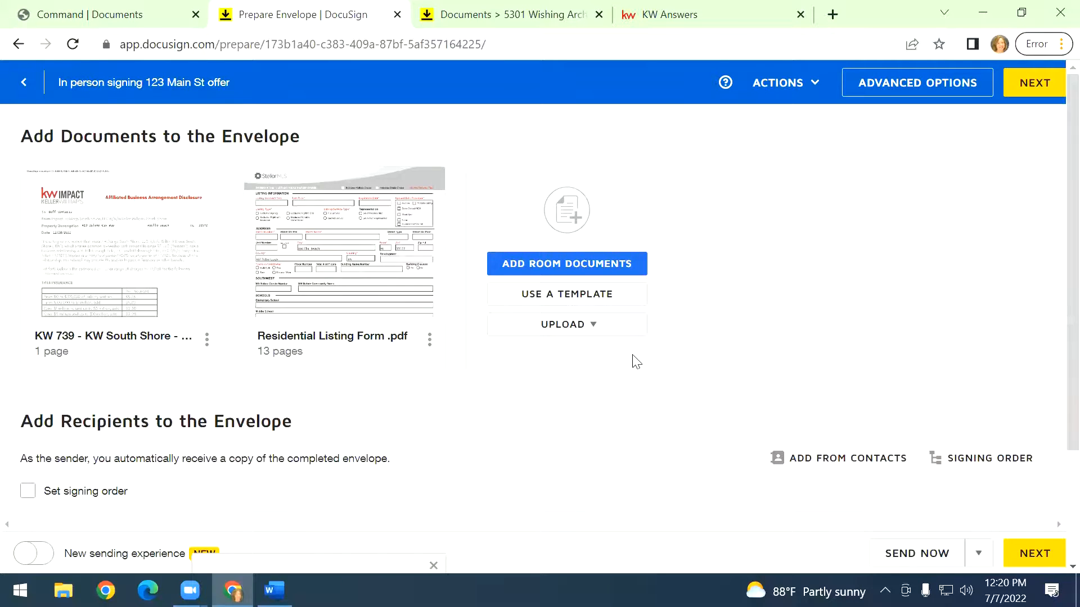
scroll(631, 362, "down", 4)
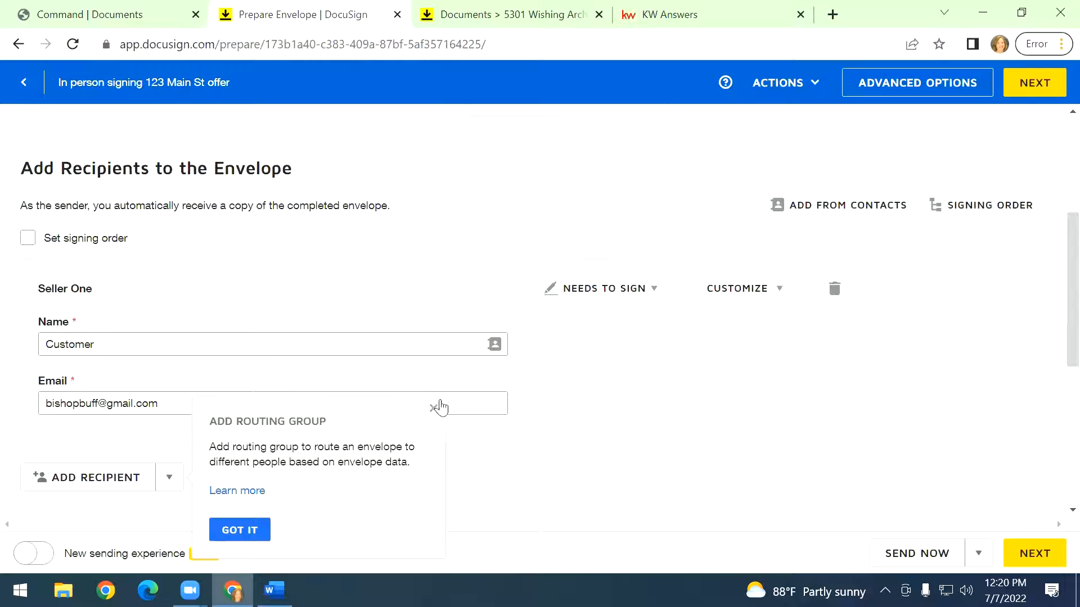
left_click(434, 410)
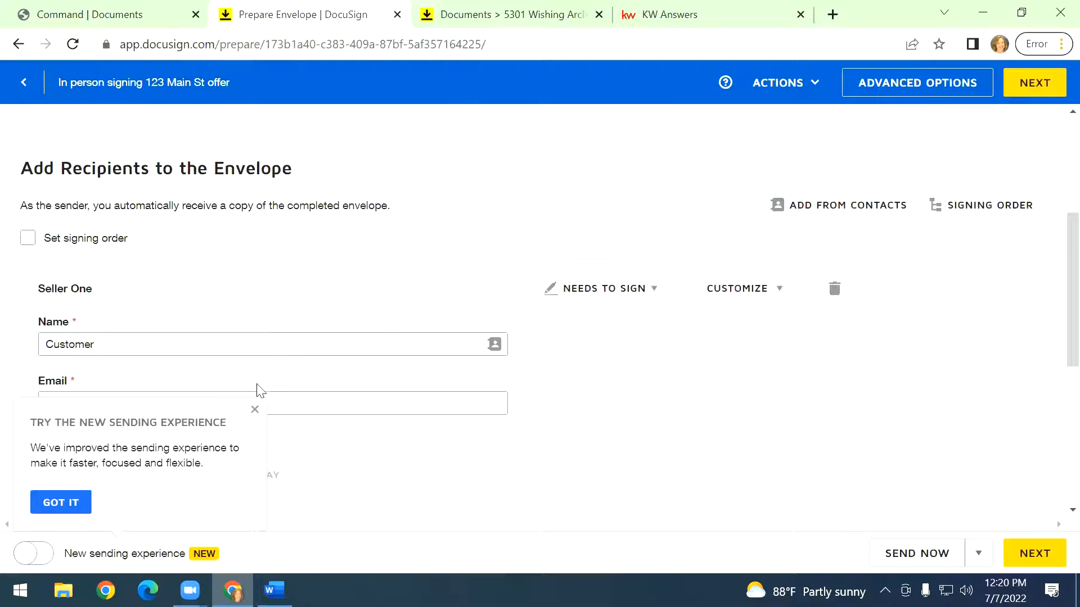
left_click(256, 411)
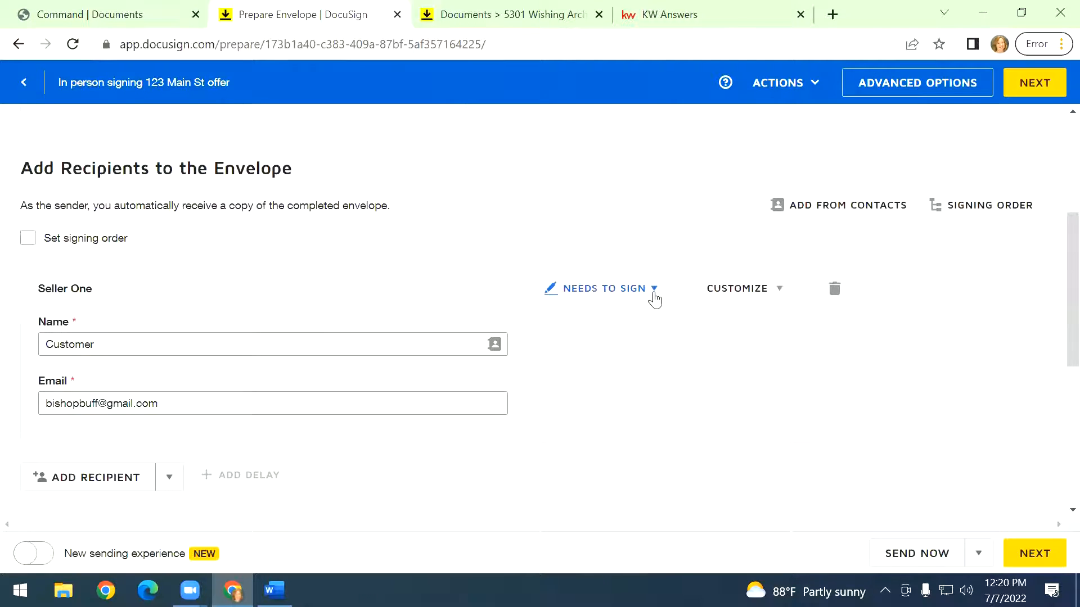
Make the Customer recipient an In Person Signer and choose the sender's own contact as host.
left_click(654, 298)
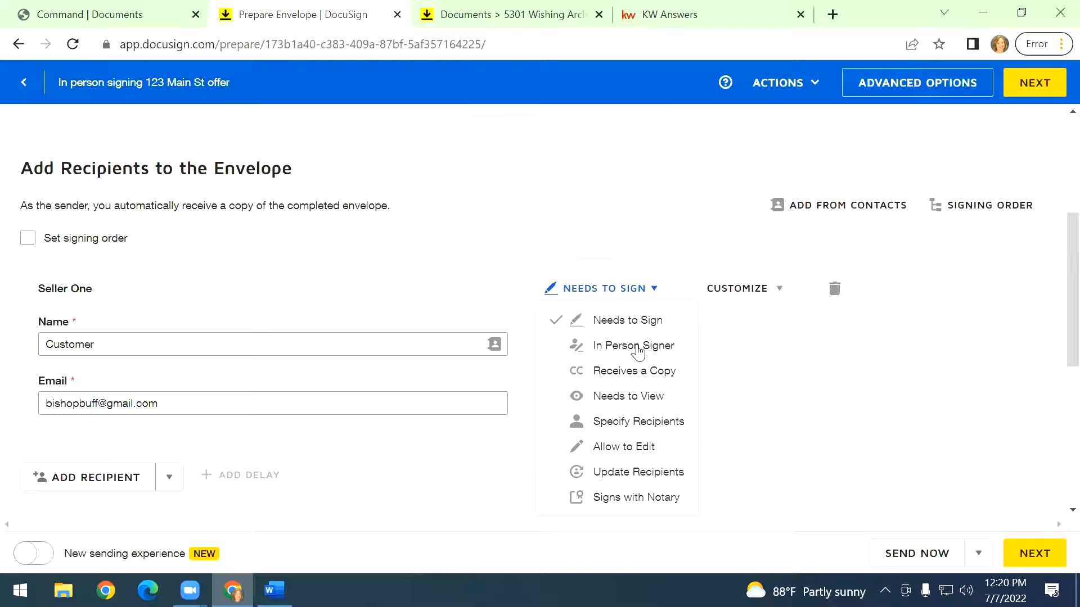
left_click(638, 346)
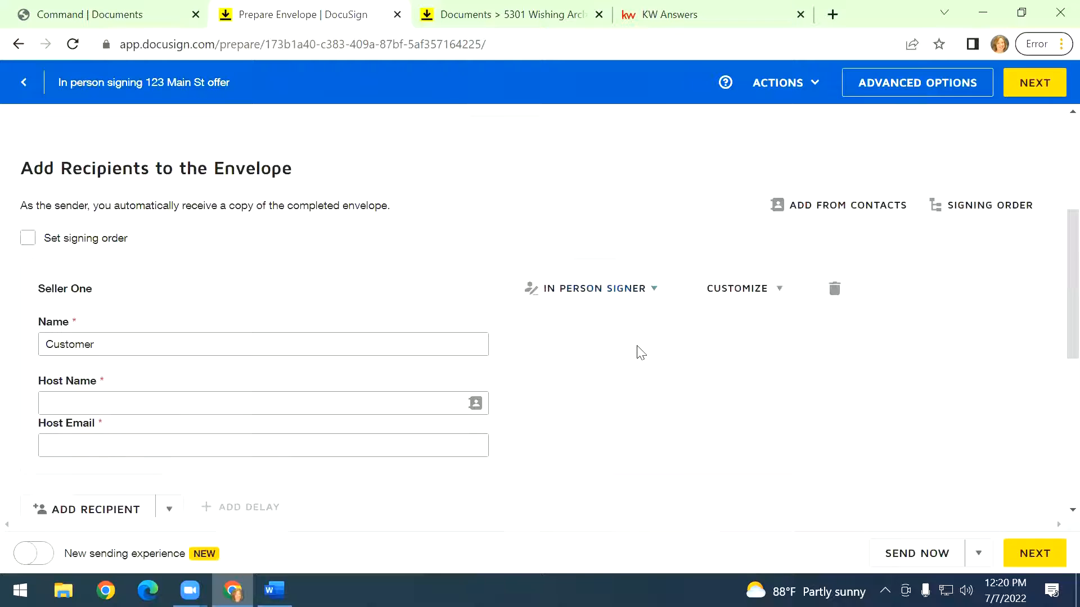
left_click(146, 407)
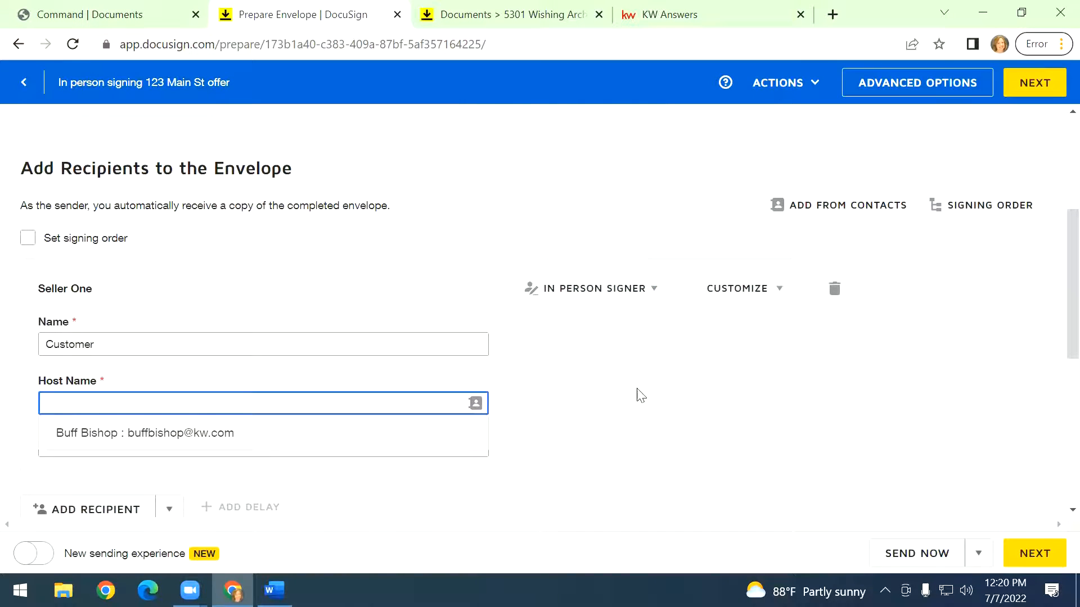
left_click(627, 406)
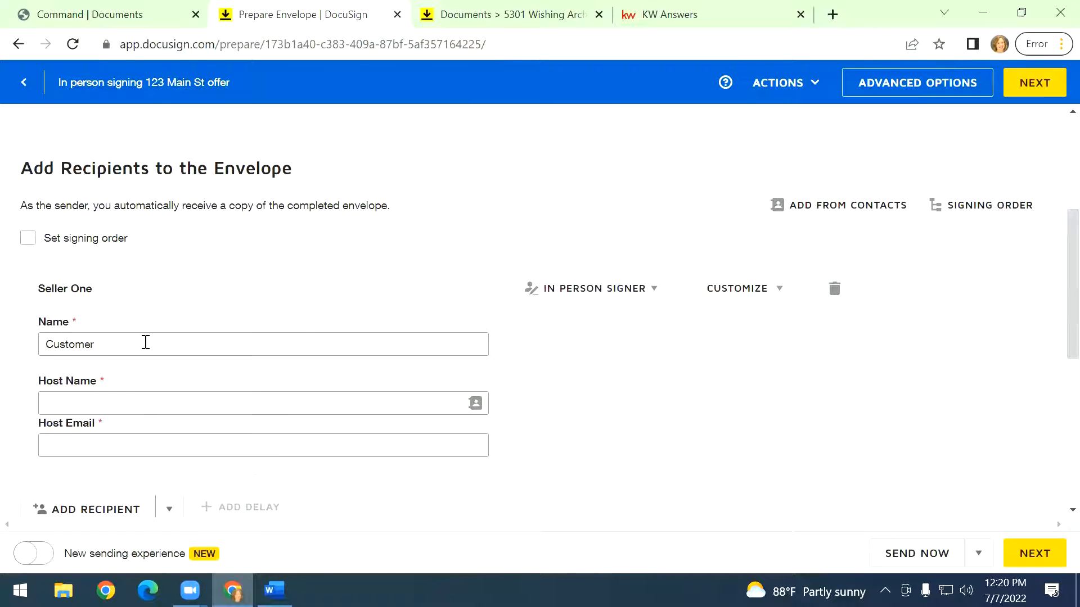
left_click(140, 405)
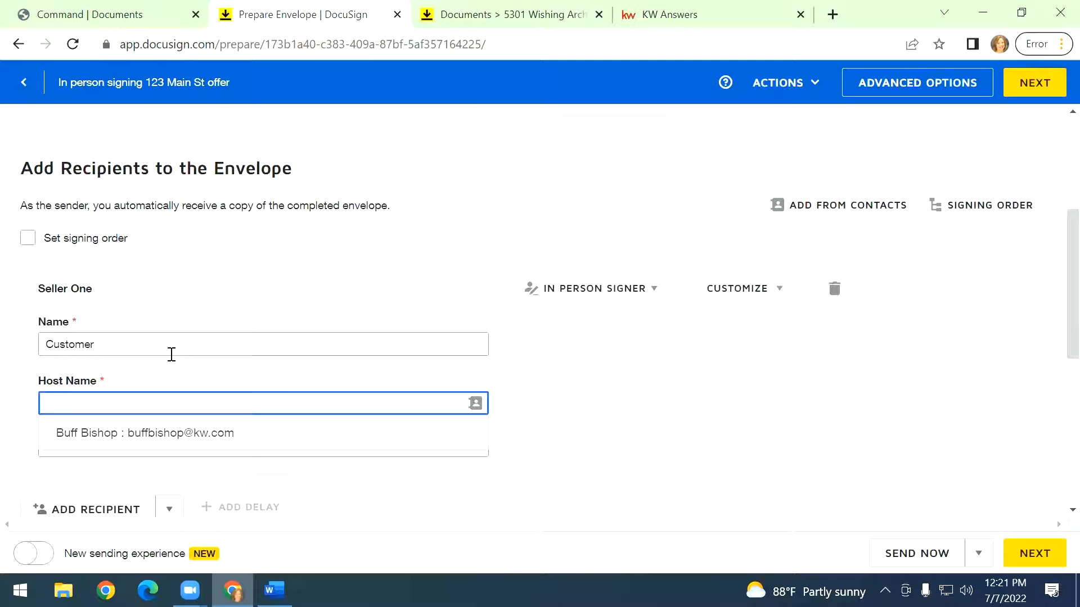
left_click(149, 434)
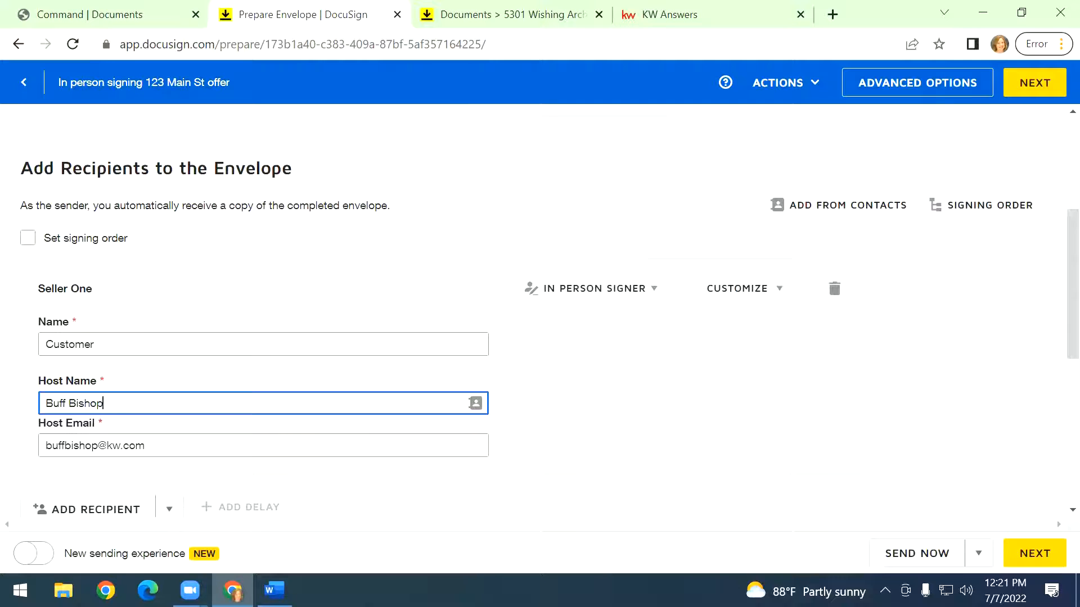
Place a Signature and a Date Signed field beside the Title Insurance table, then send the envelope without signing now.
left_click(1026, 89)
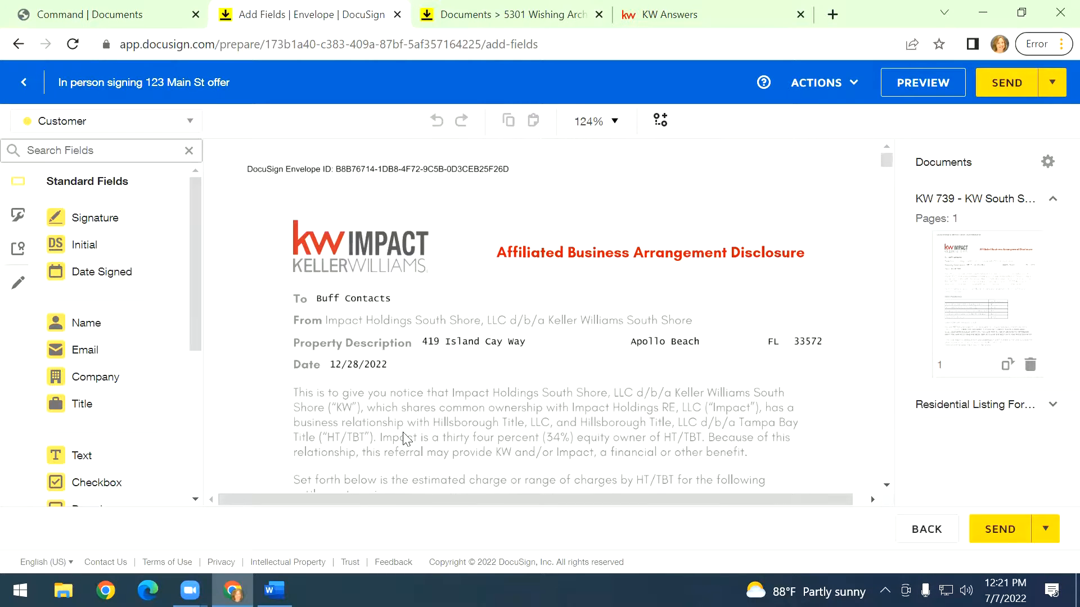
scroll(361, 353, "down", 3)
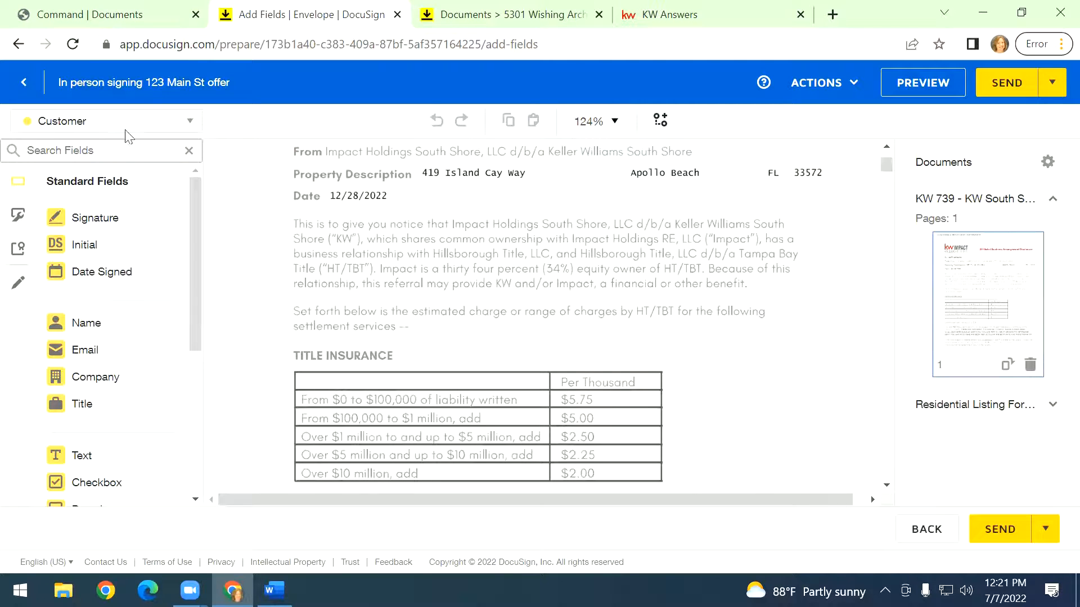
mouse_move(106, 218)
left_mouse_down()
mouse_move(611, 344)
mouse_move(696, 349)
left_mouse_up()
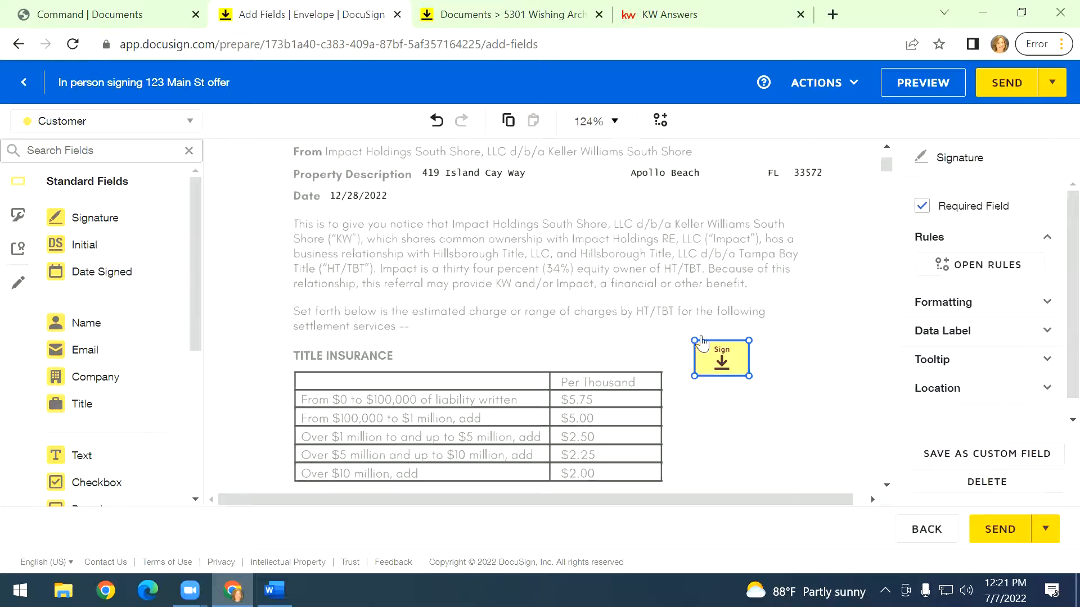
mouse_move(126, 272)
left_mouse_down()
mouse_move(614, 394)
mouse_move(704, 400)
left_mouse_up()
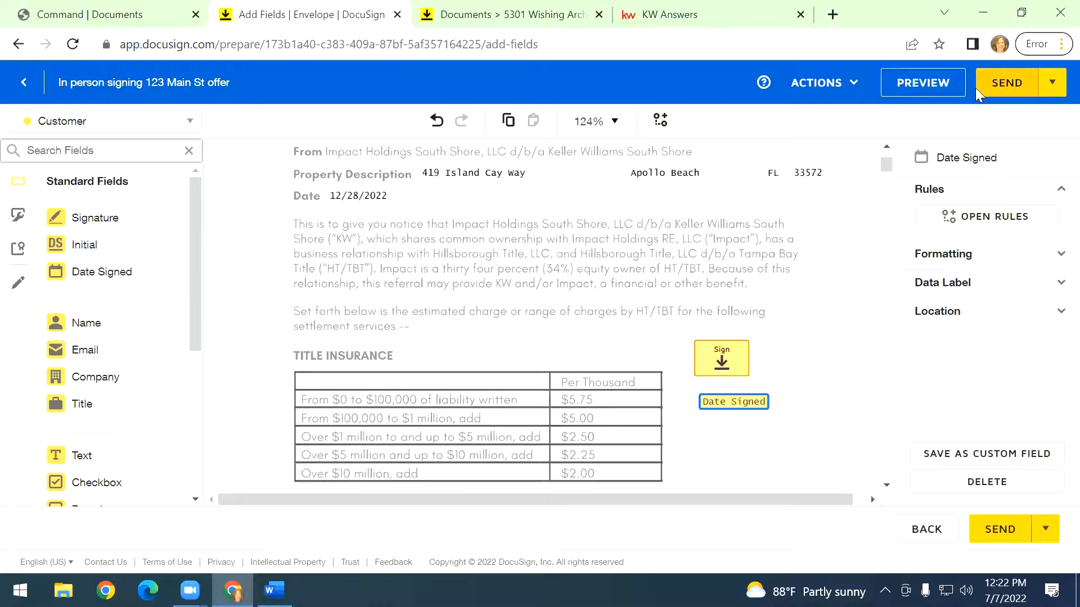
left_click(1008, 90)
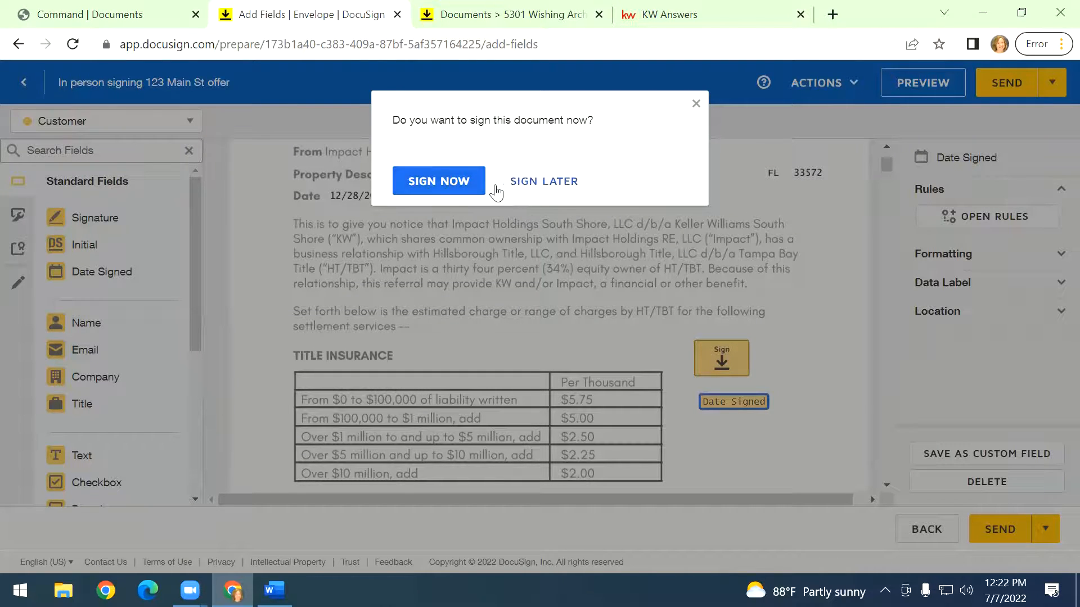
left_click(696, 105)
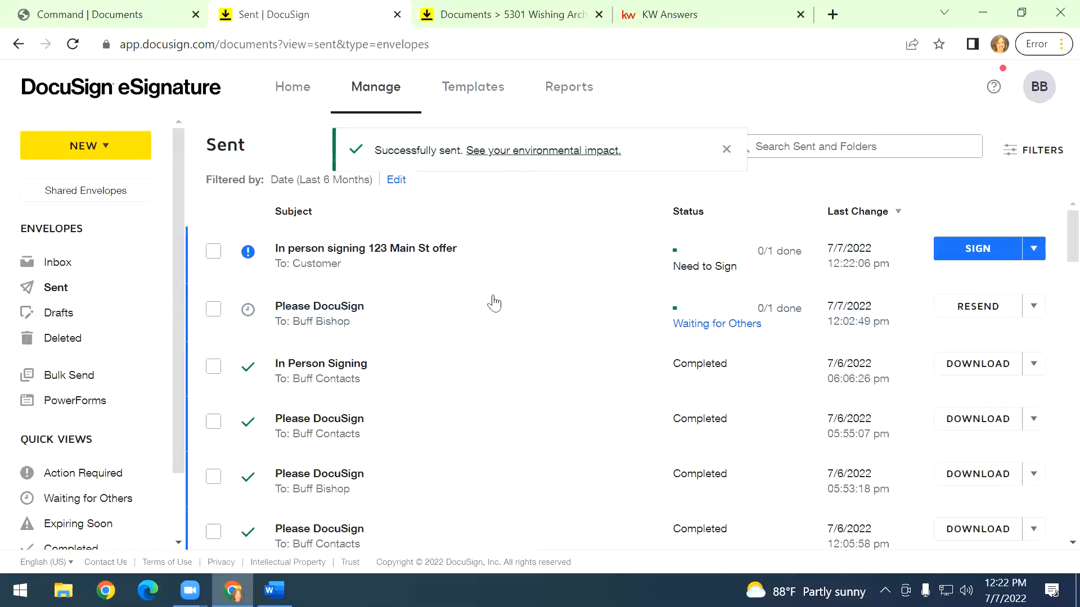
Open the sent envelope in Correct mode, review its recipients and fields, and submit the correction.
left_click(1033, 247)
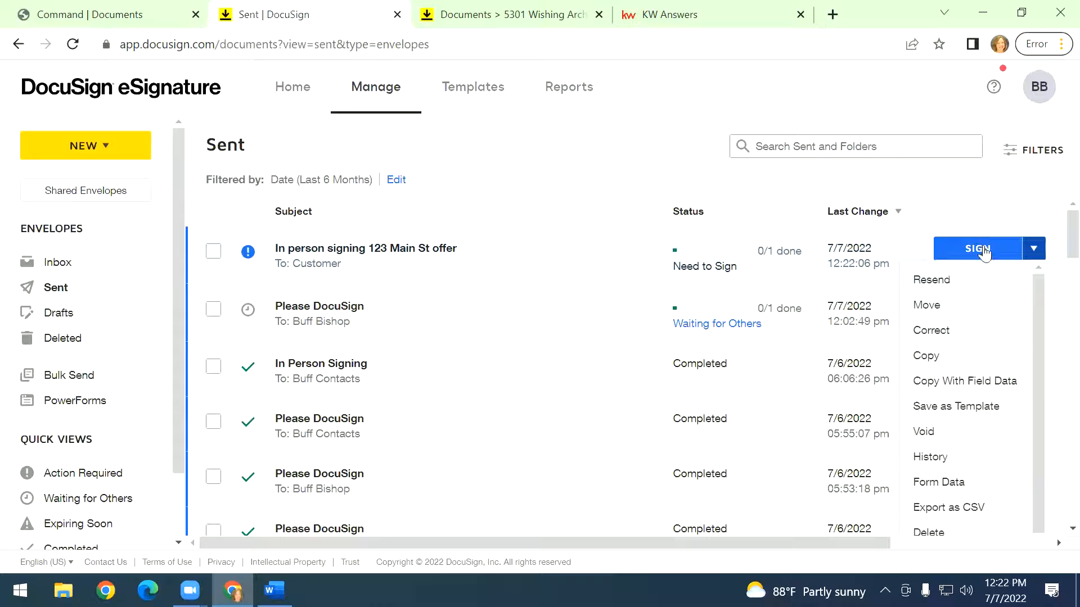
left_click(923, 333)
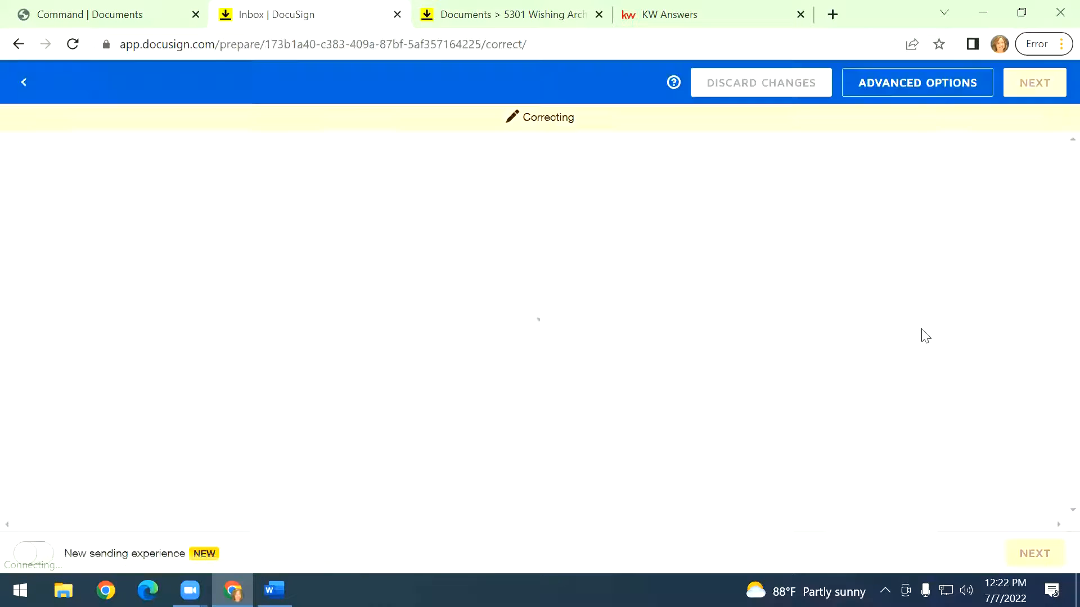
scroll(425, 416, "down", 5)
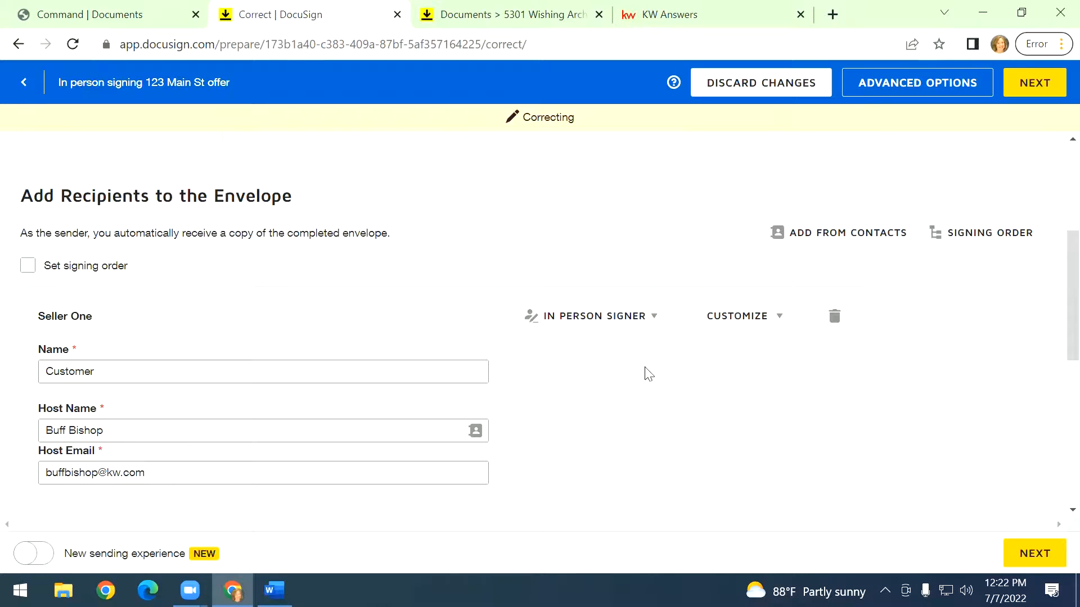
scroll(714, 433, "down", 3)
scroll(703, 439, "up", 3)
left_click(1029, 93)
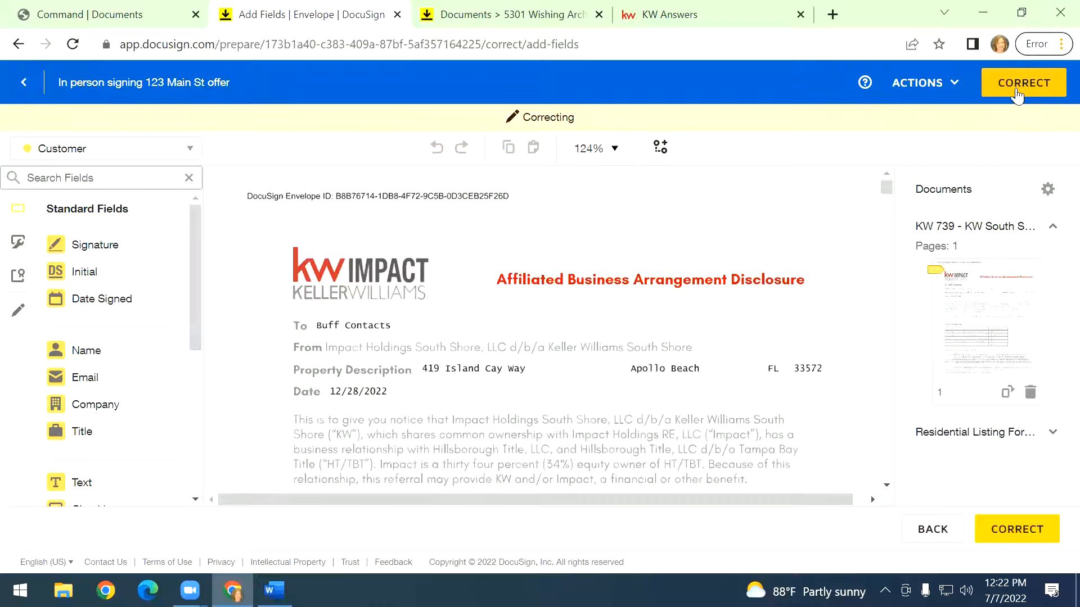
left_click(1018, 93)
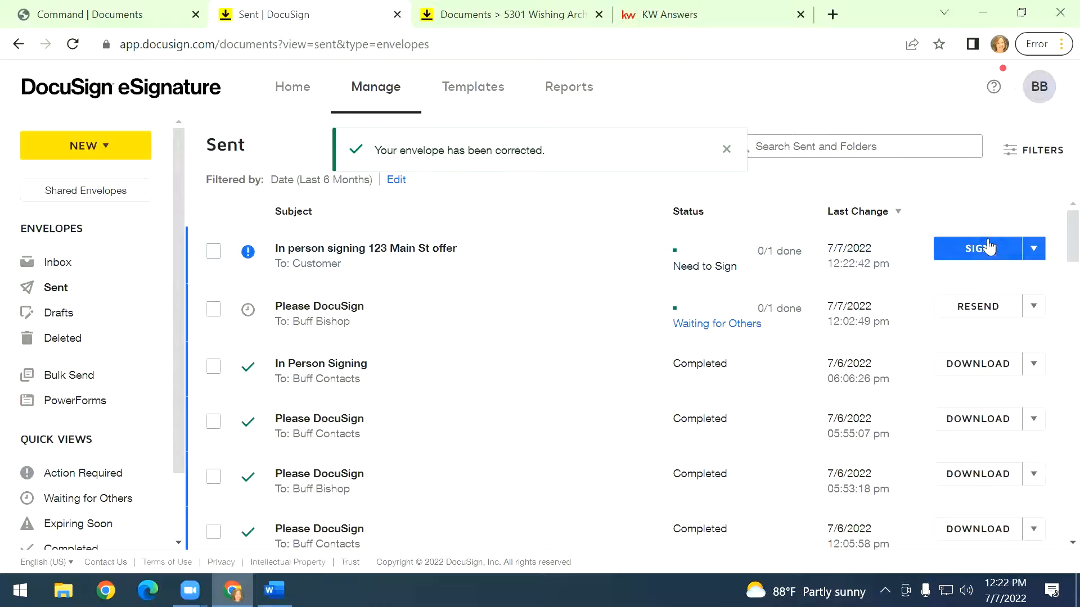
Start the hosted in-person signing session for the envelope and pass control to the Customer.
left_click(995, 249)
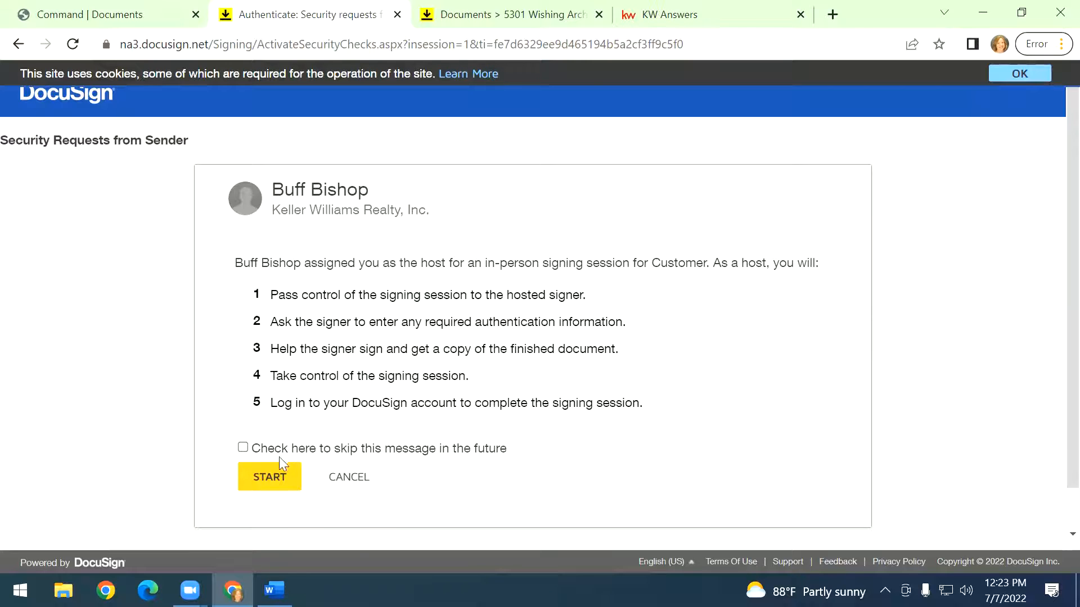
left_click(265, 478)
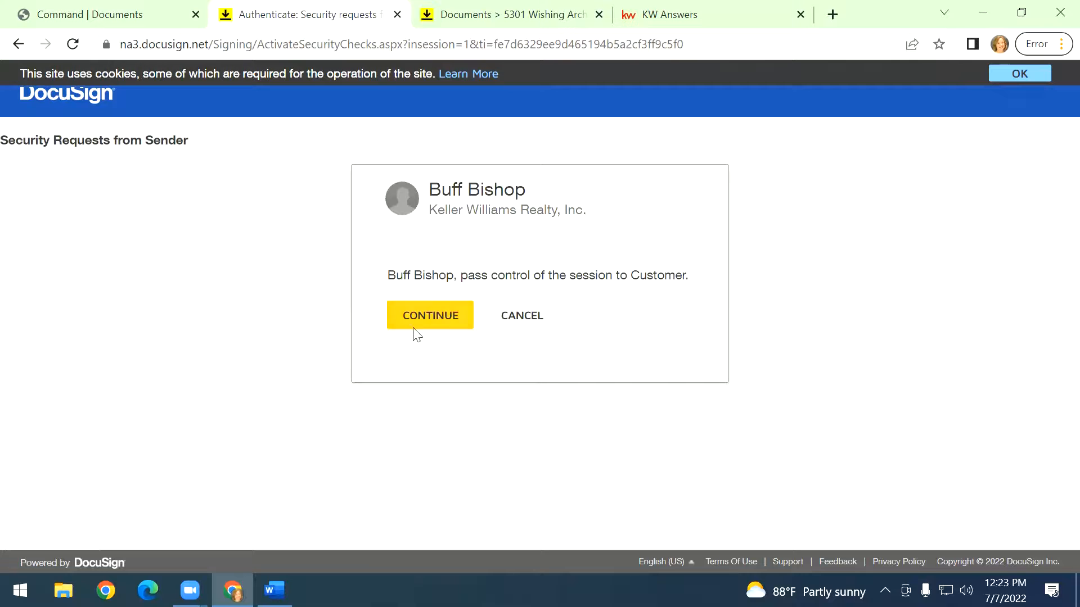
left_click(424, 316)
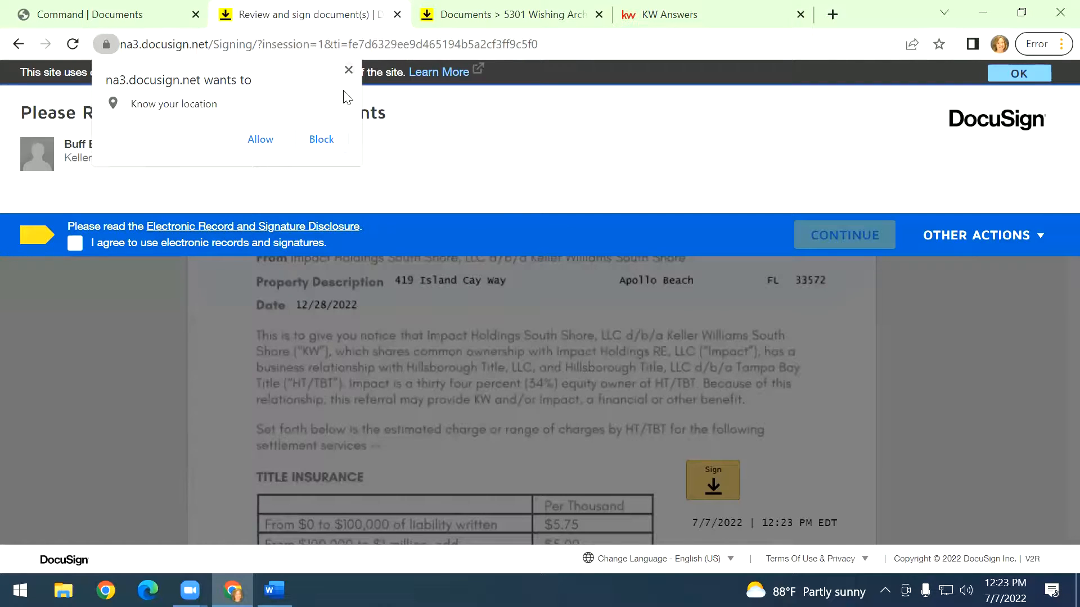
Dismiss the location request, agree to use electronic records and signatures, and continue.
left_click(348, 70)
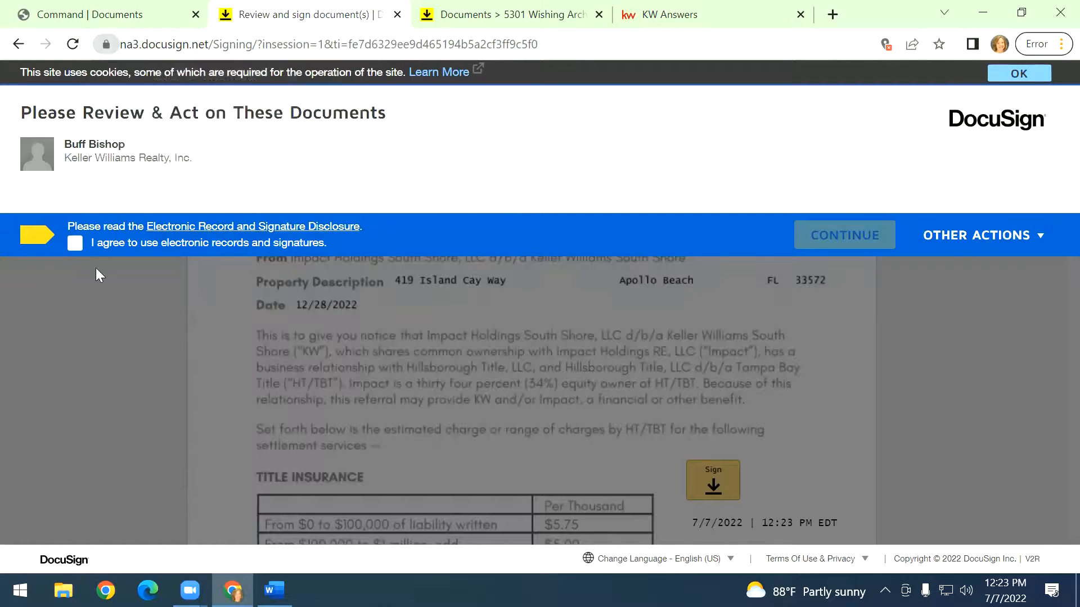
left_click(75, 244)
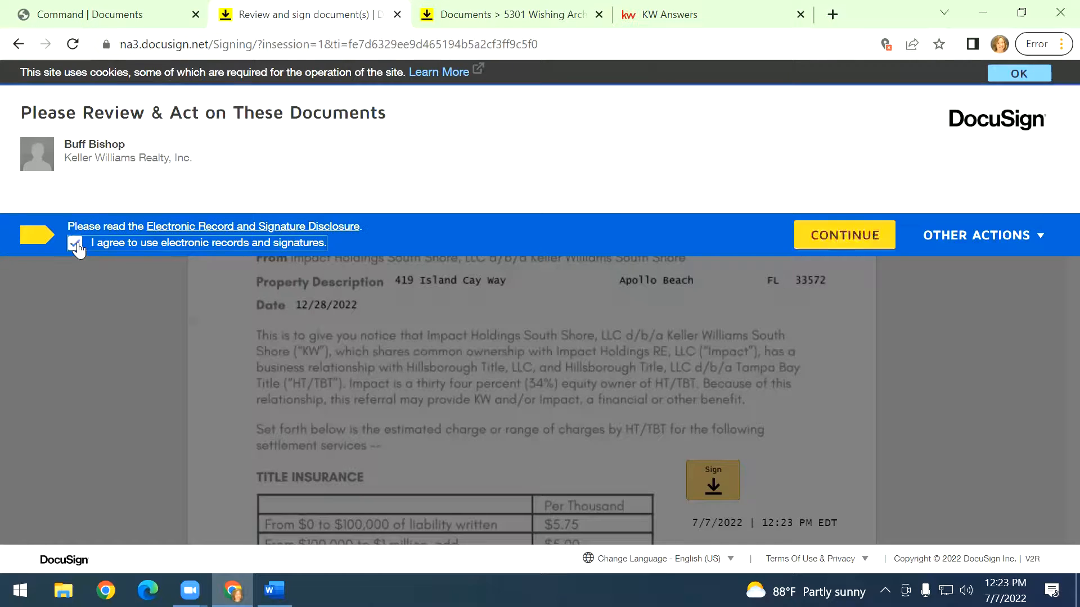
left_click(854, 240)
Adopt the Customer's signature, sign both required signature fields, and finish the document.
left_click(163, 208)
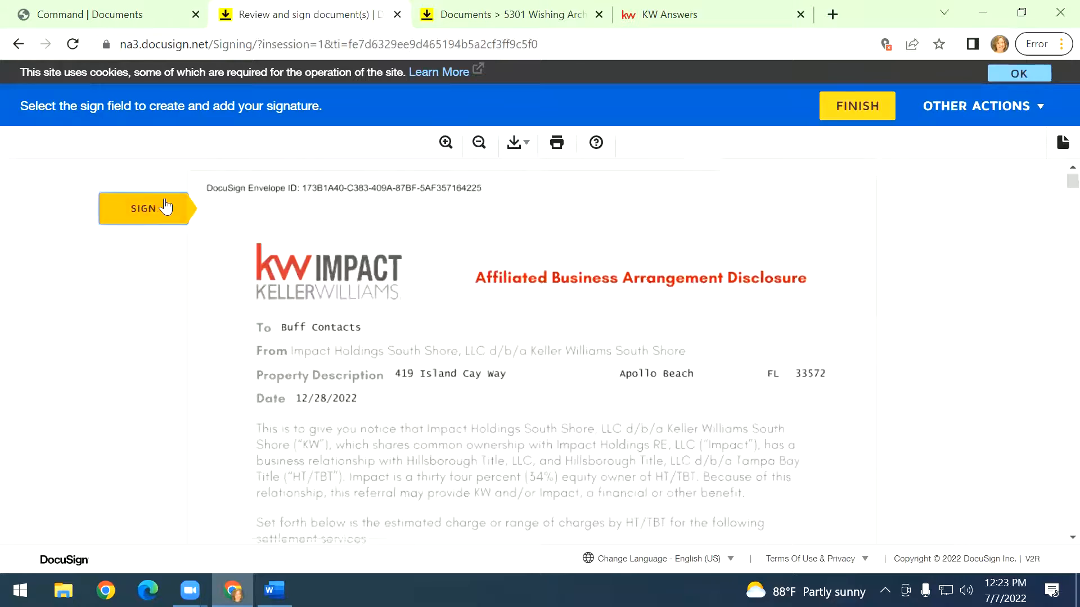
left_click(709, 343)
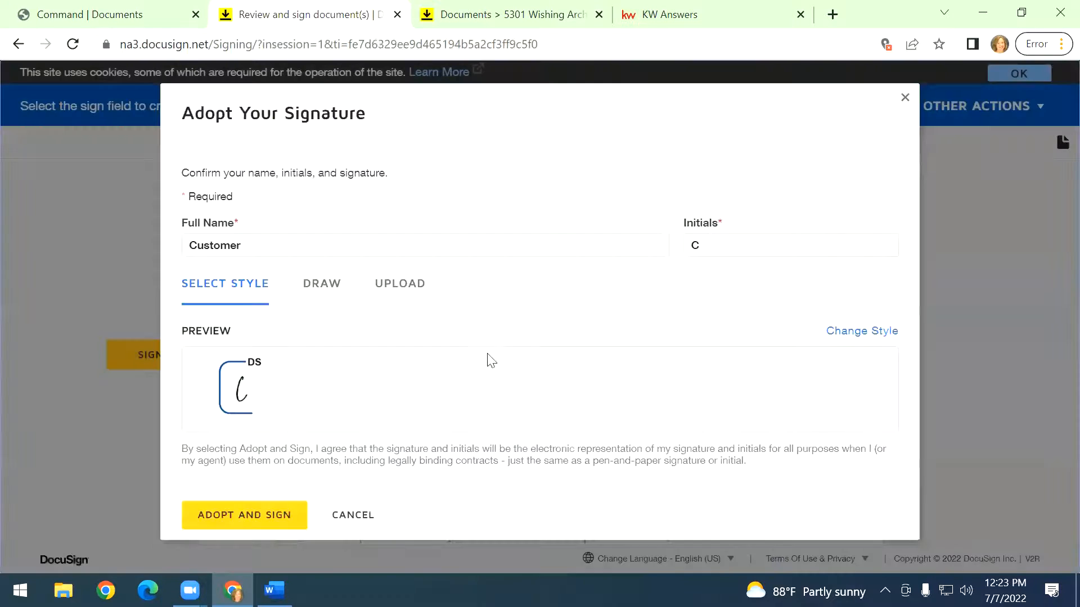
left_click(232, 513)
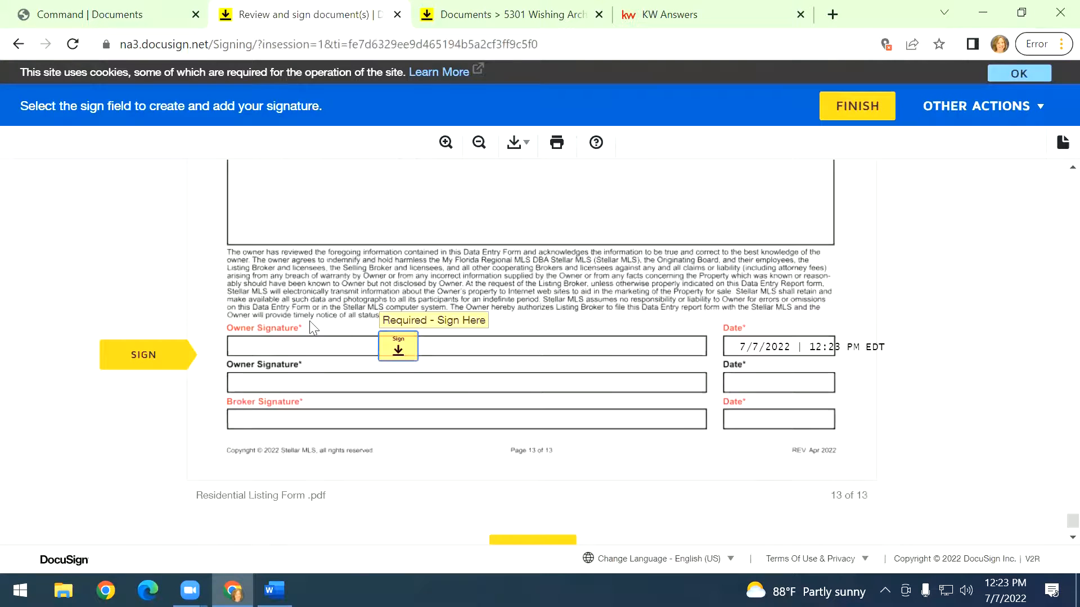
left_click(395, 344)
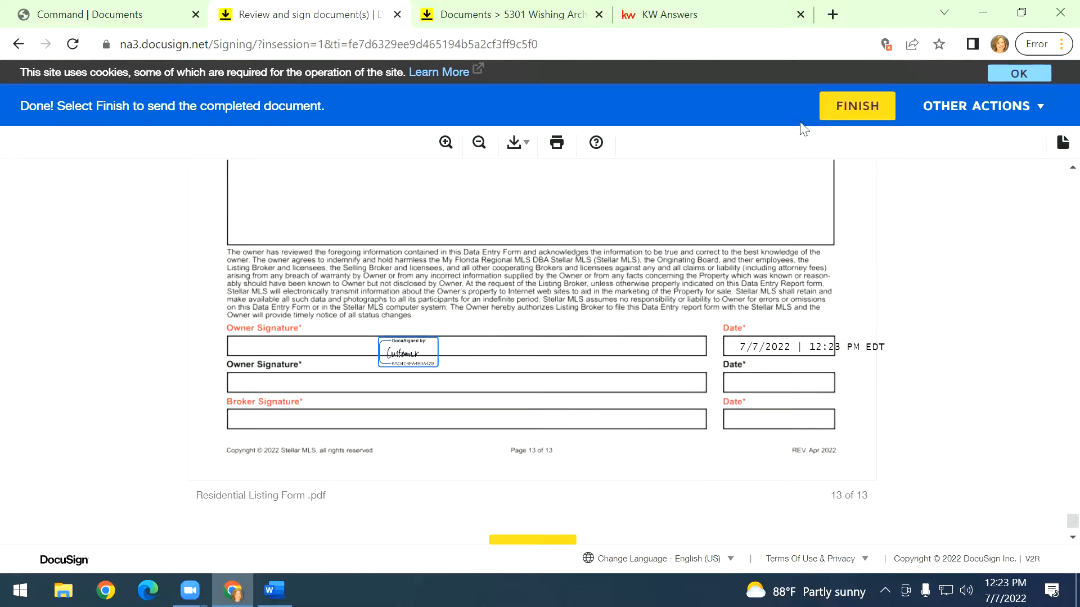
left_click(850, 107)
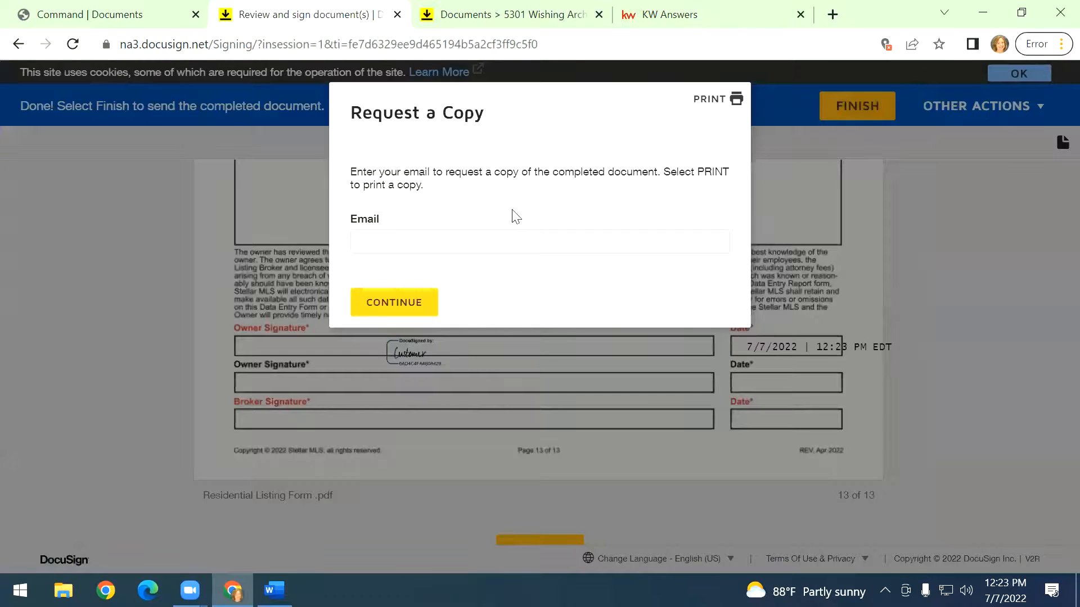
Skip requesting a copy of the completed document and pass control back to the host.
left_click(395, 241)
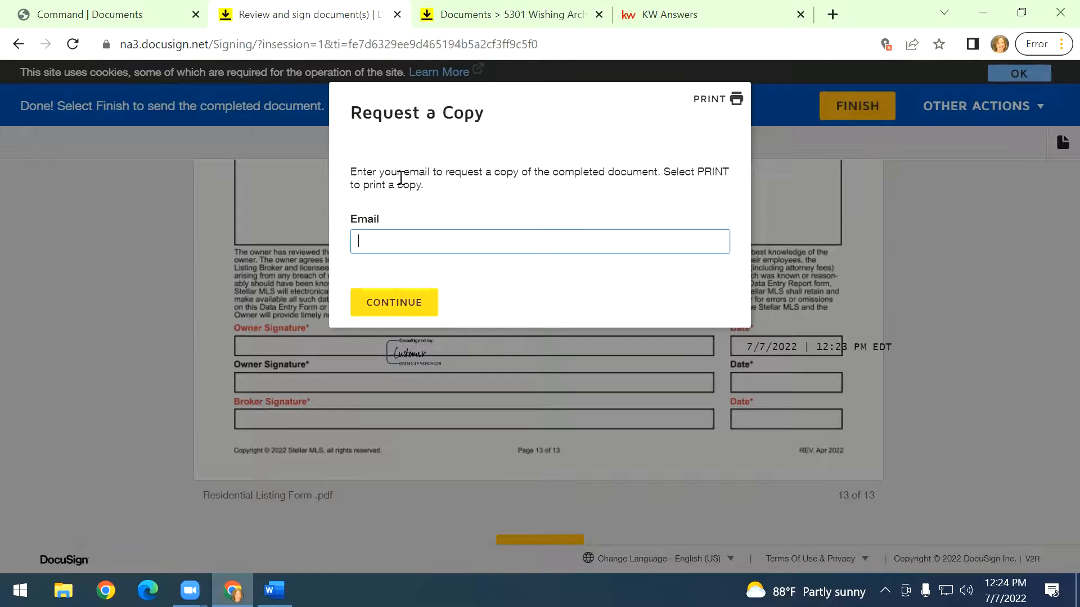
left_click(397, 308)
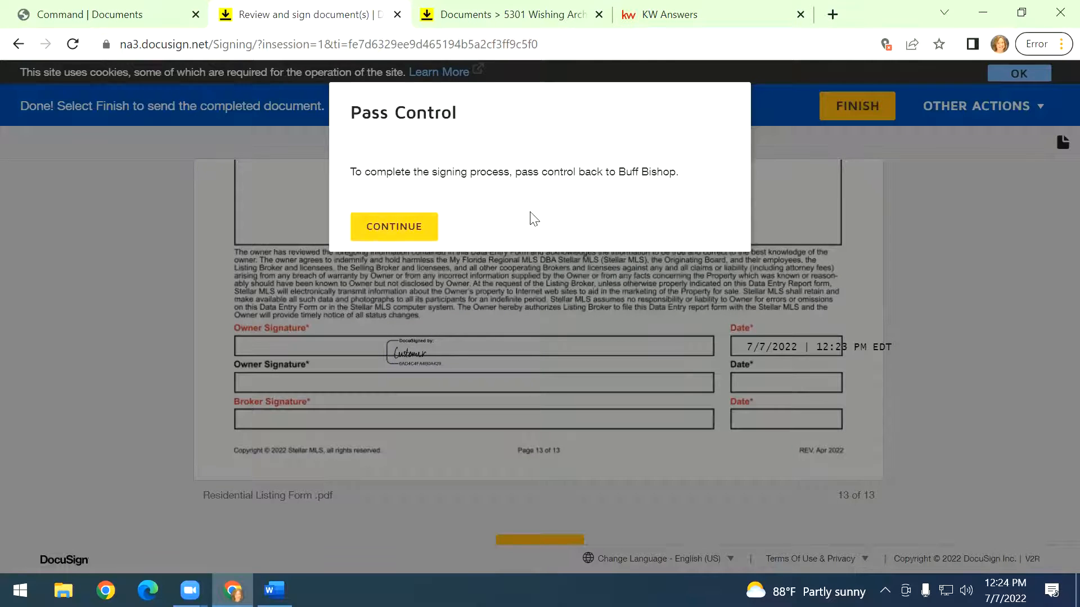
left_click(409, 228)
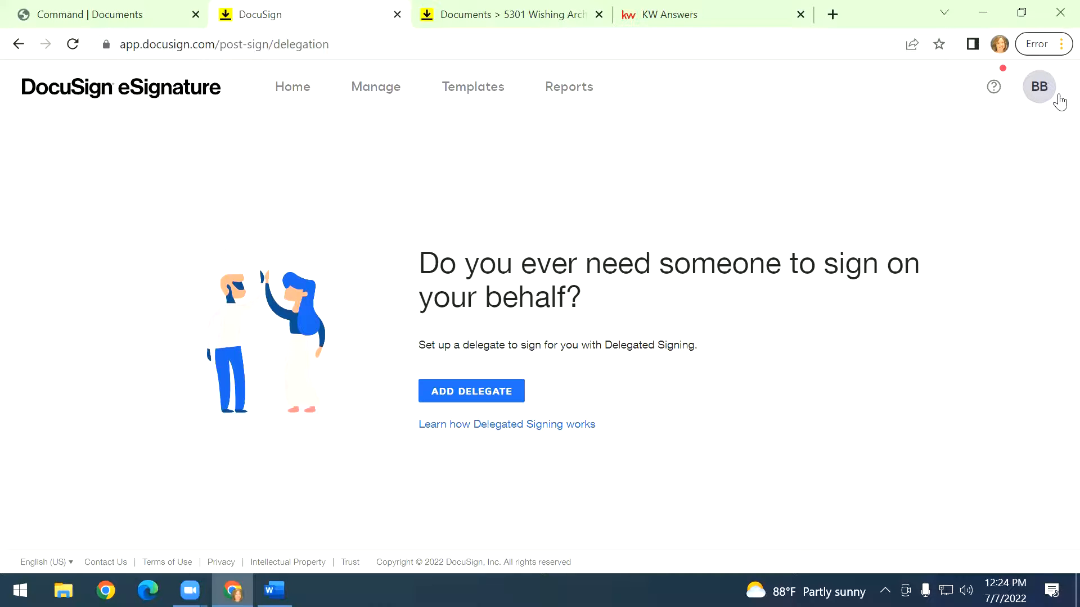
Switch from eSignature to DocuSign Rooms and open the Rooms list.
left_click(1039, 90)
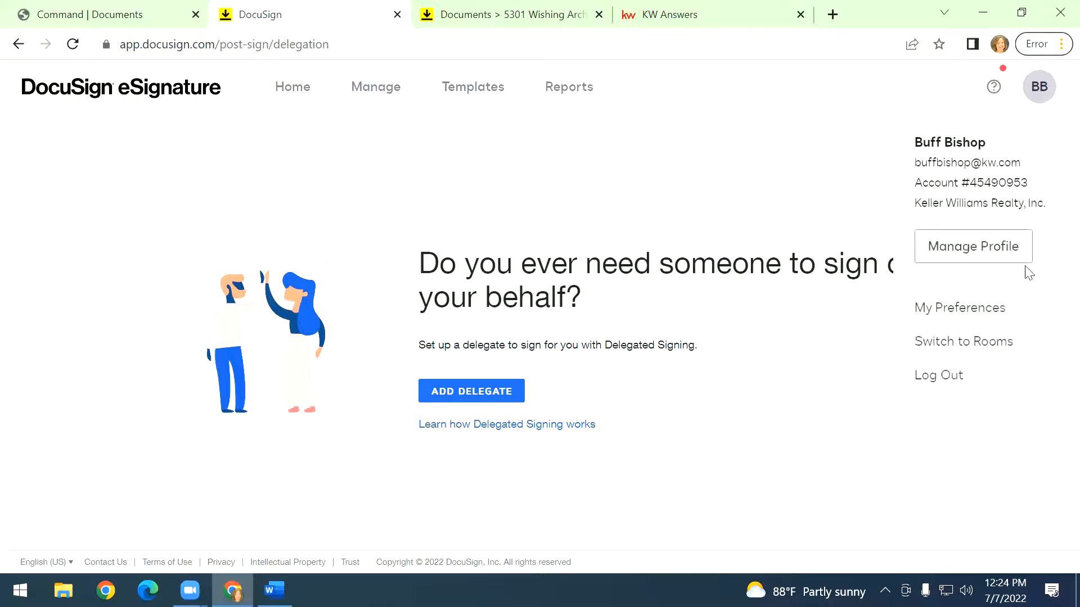
left_click(964, 341)
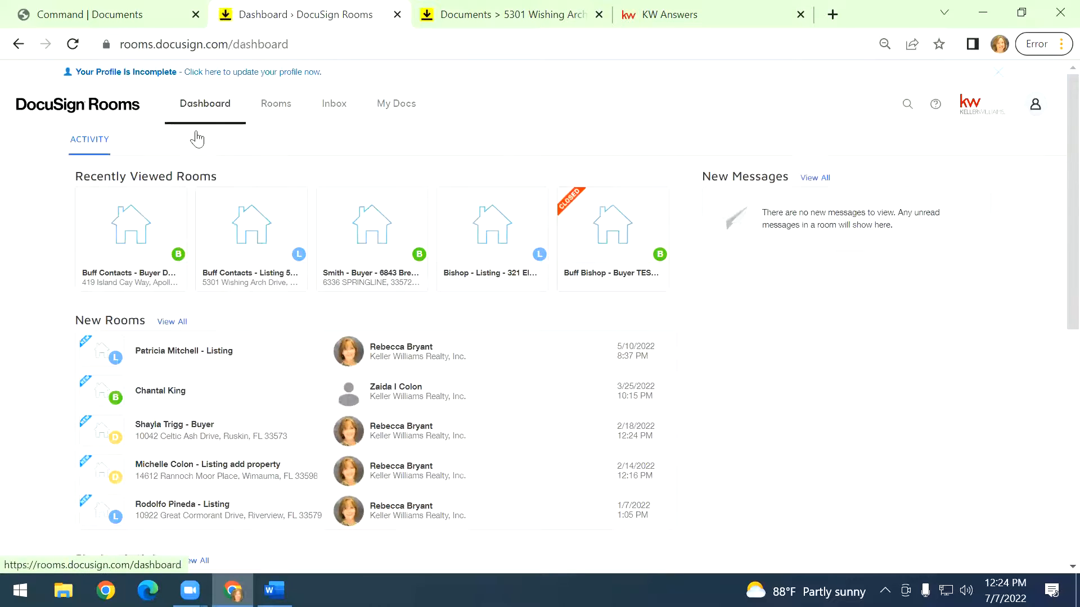
left_click(271, 100)
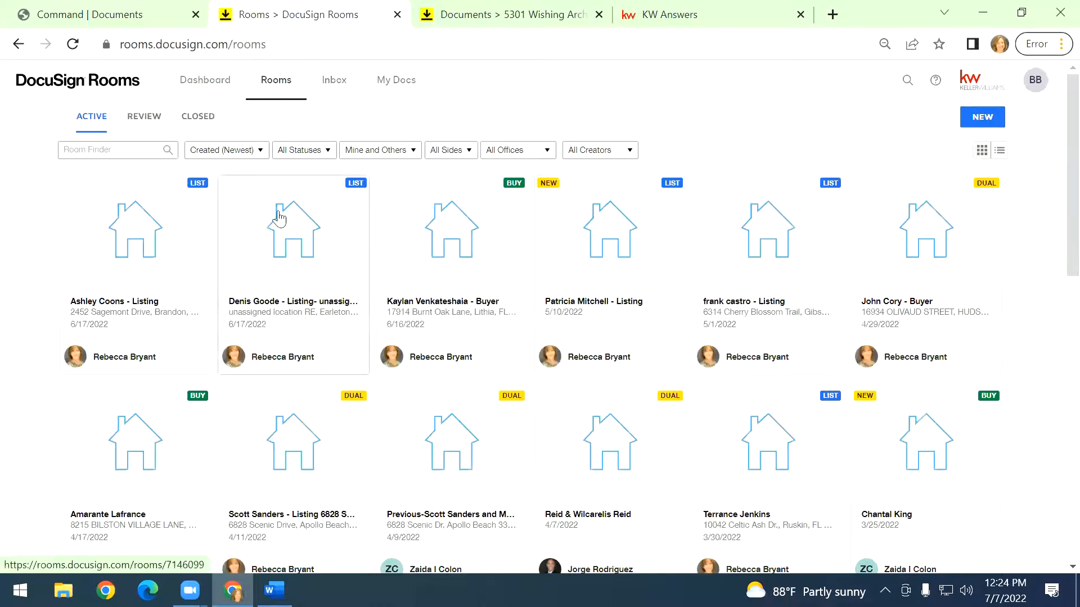
Search rooms for "docusign" and open the documents of the Buff Contacts - Buyer DOCUSIGN CLASS room.
left_click(122, 151)
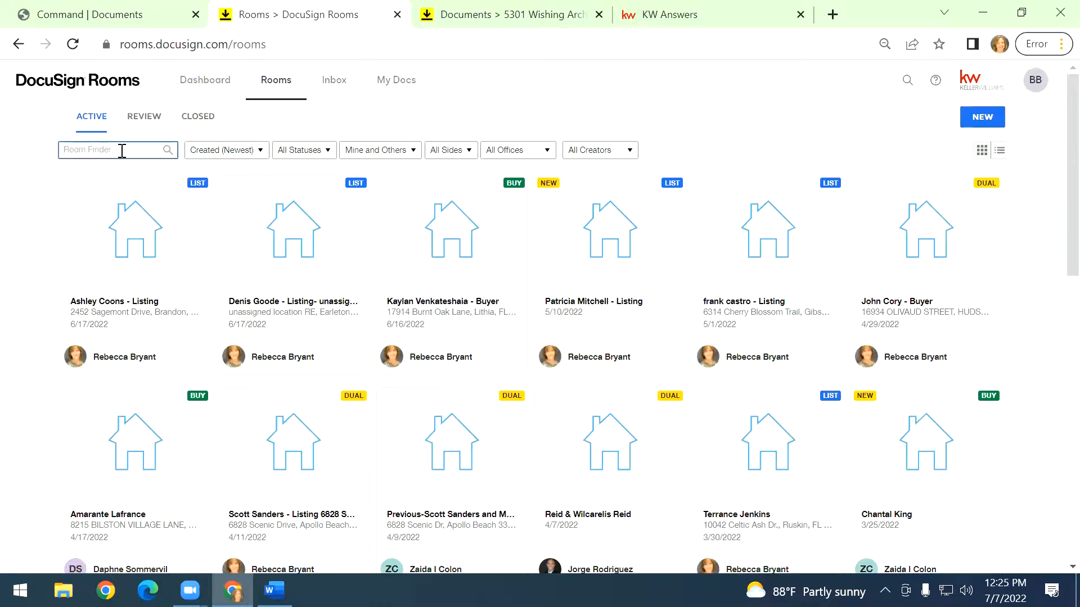
type("docusign")
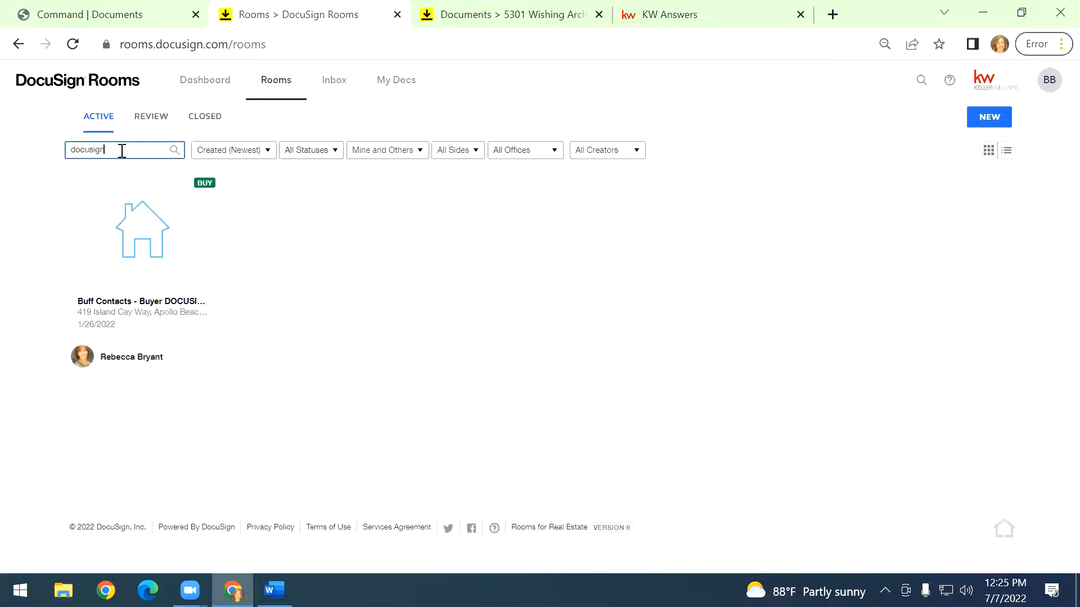
left_click(158, 242)
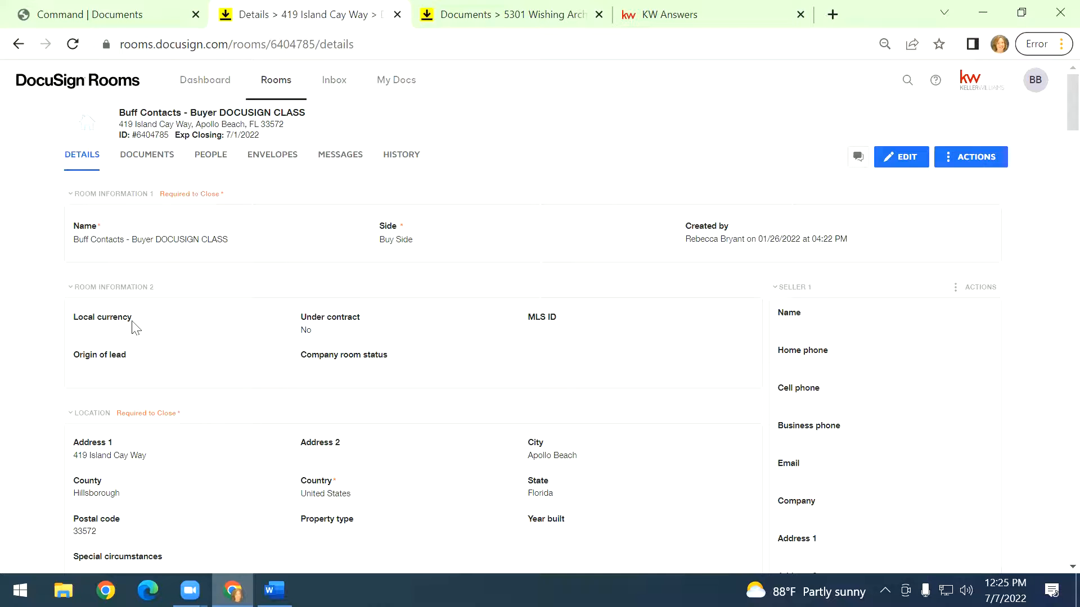
left_click(162, 163)
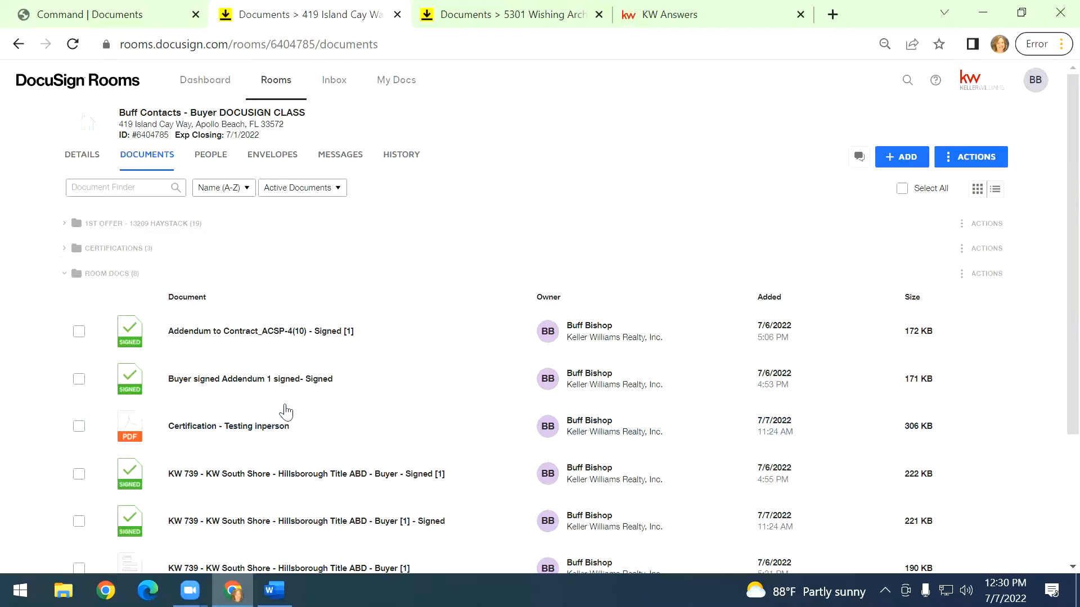
Show the room's documents in grid view.
left_click(482, 10)
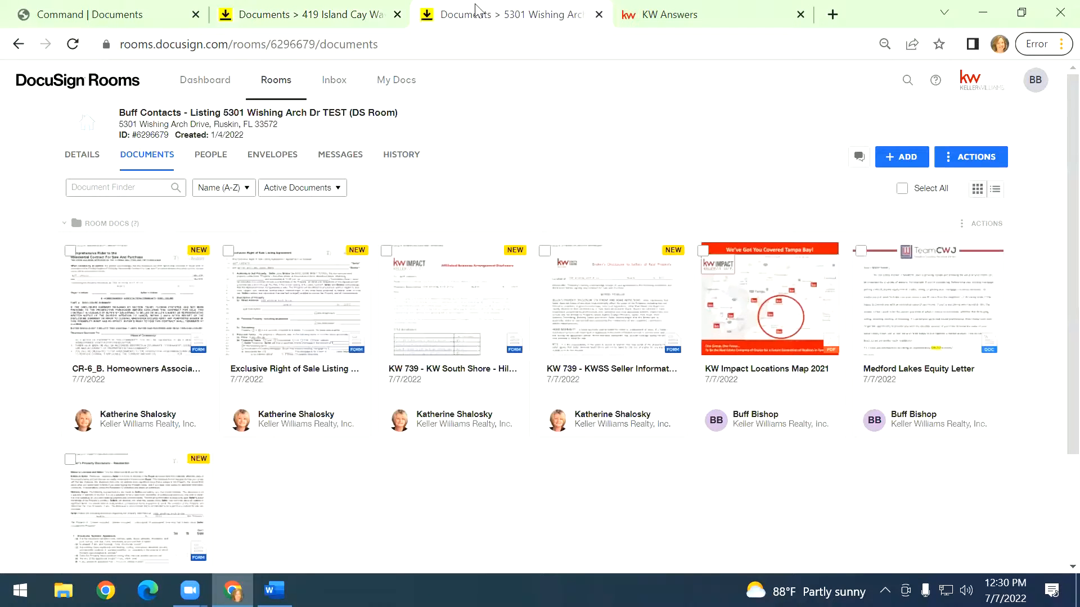
left_click(313, 23)
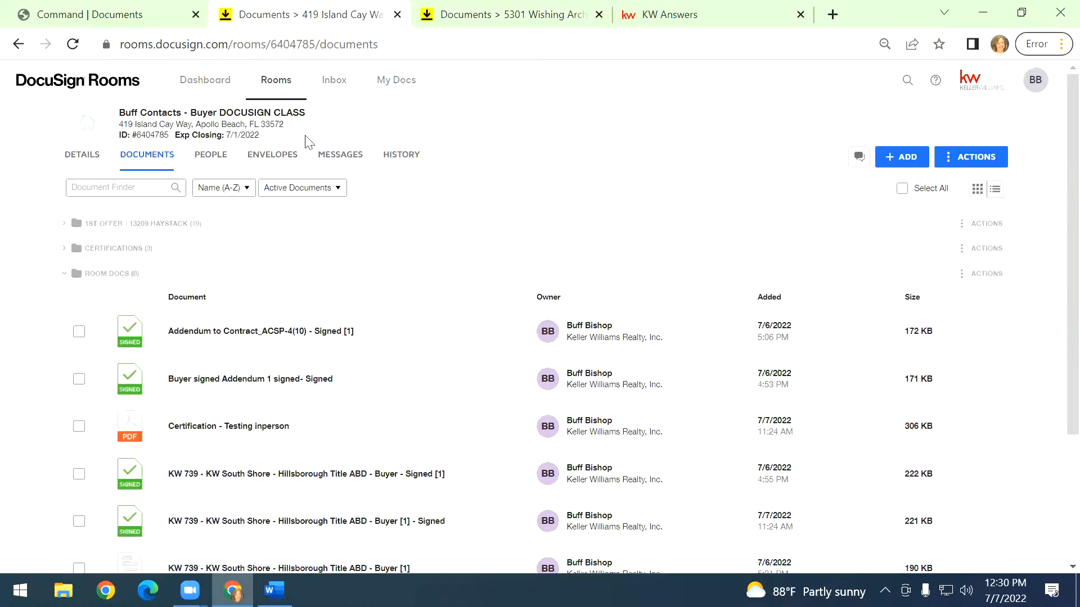
left_click(978, 189)
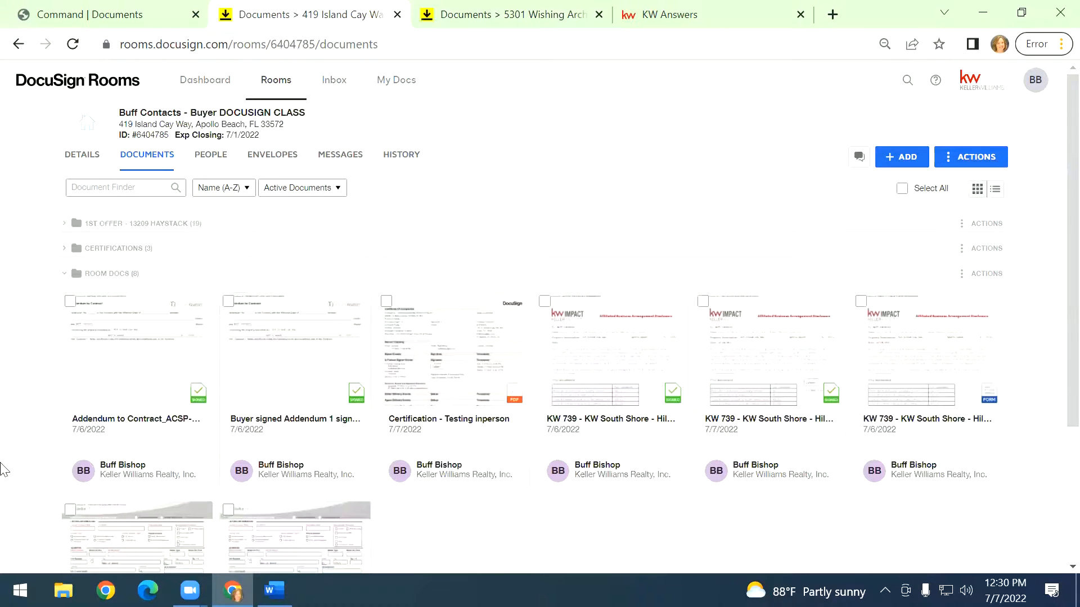
scroll(35, 438, "down", 2)
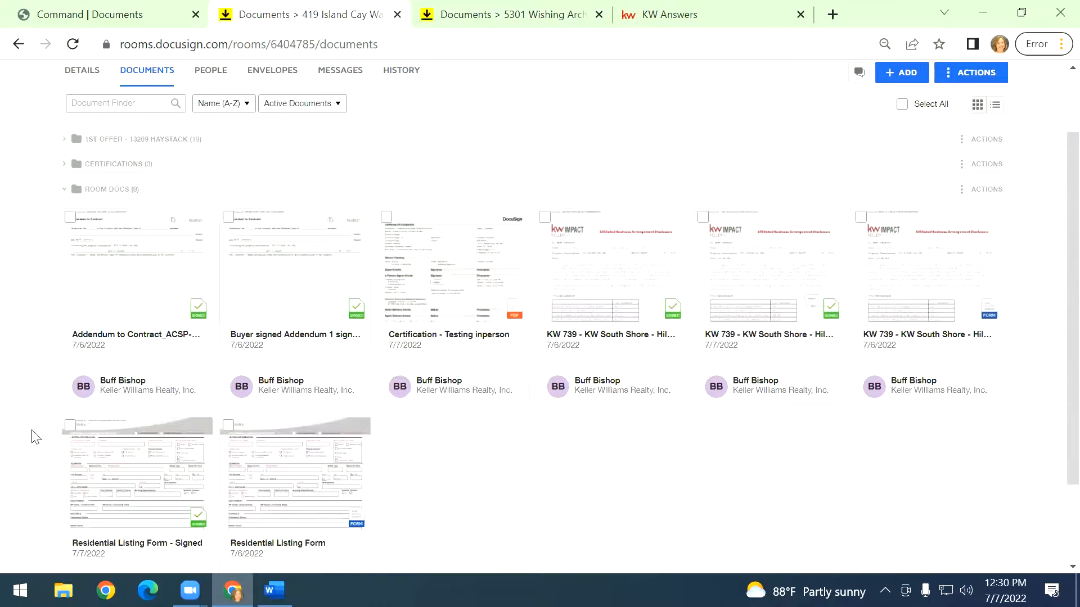
scroll(35, 438, "down", 2)
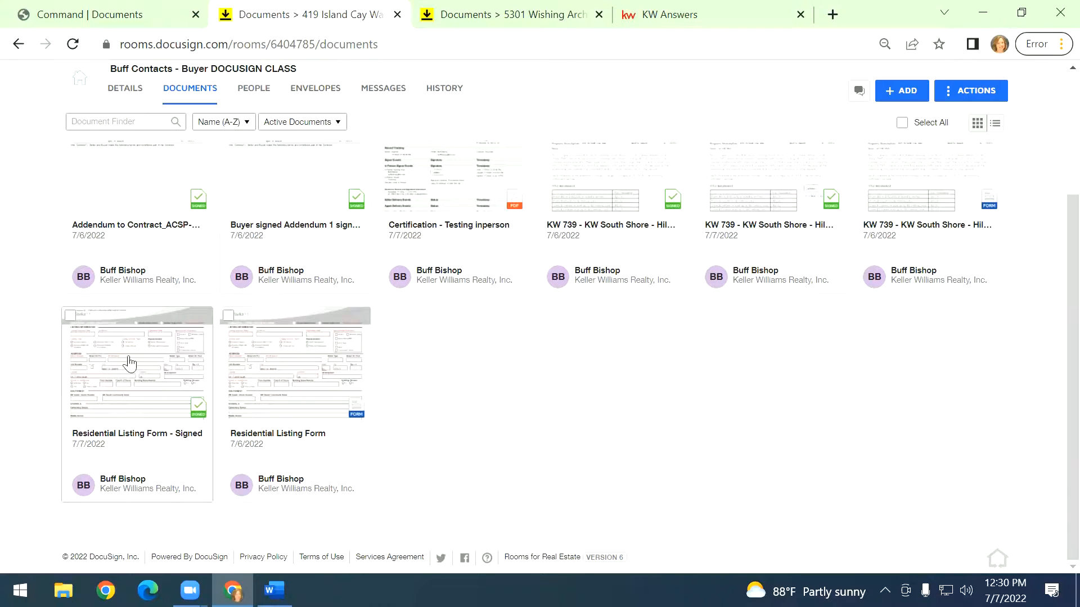
Open the Residential Listing Form - Signed document for splitting and define a part named Contract covering pages 1-5.
left_click(127, 392)
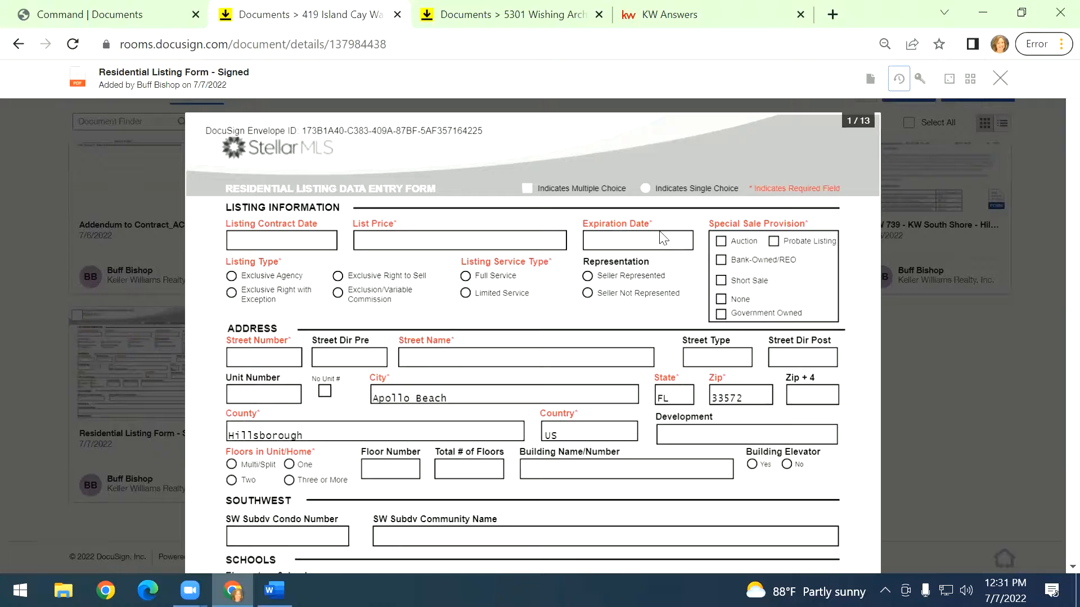
left_click(873, 84)
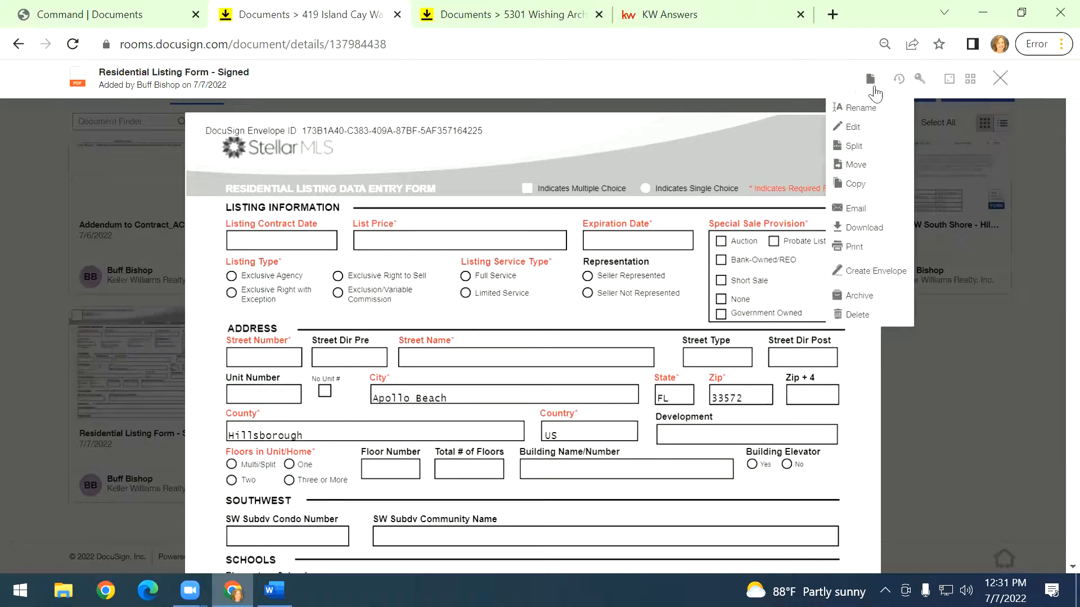
left_click(861, 144)
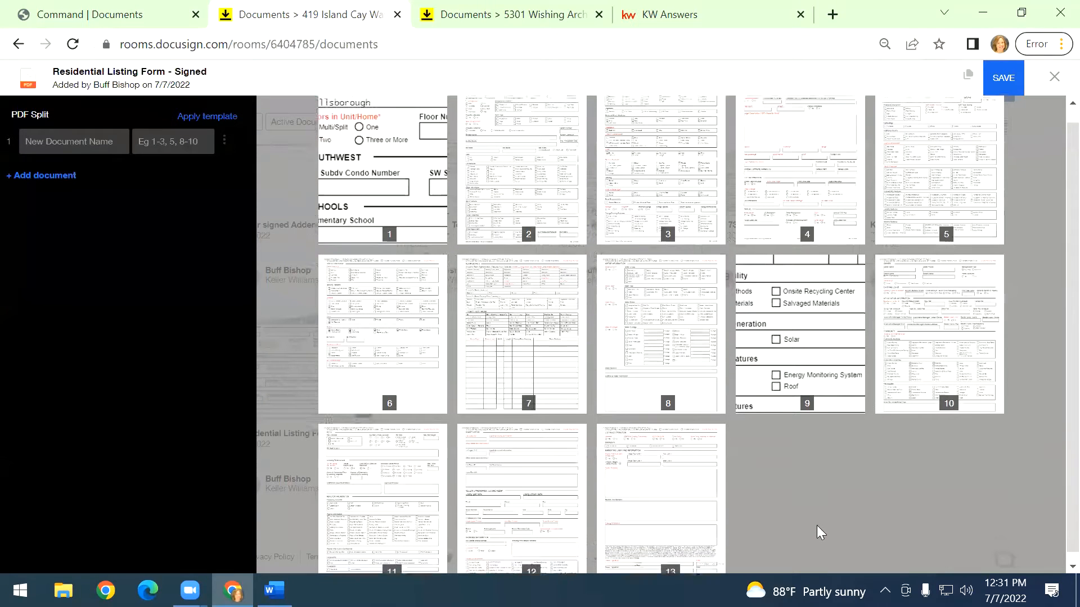
left_click(83, 145)
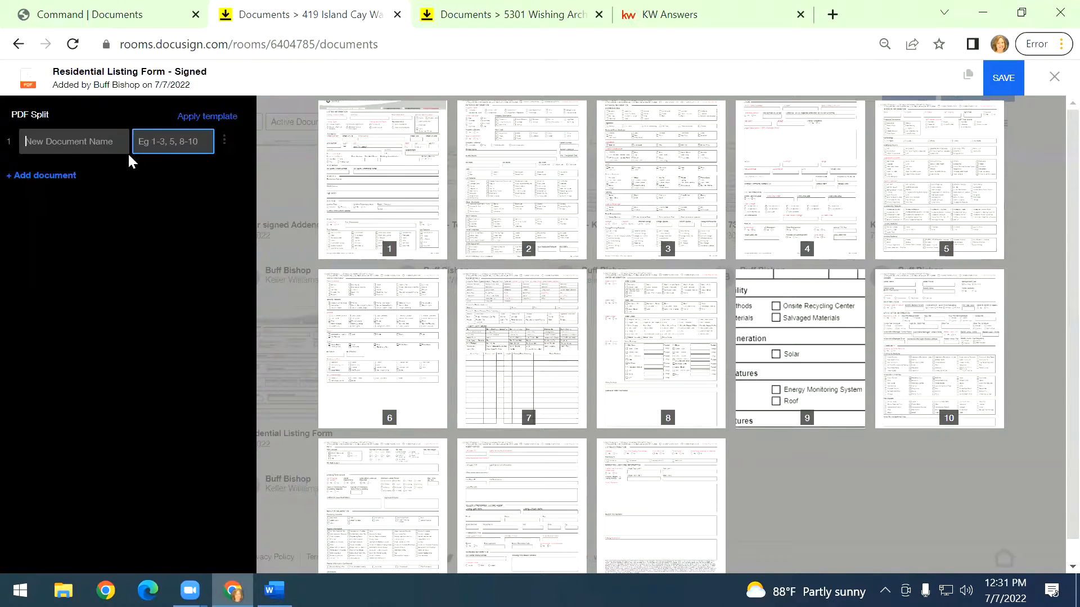
type("Contract")
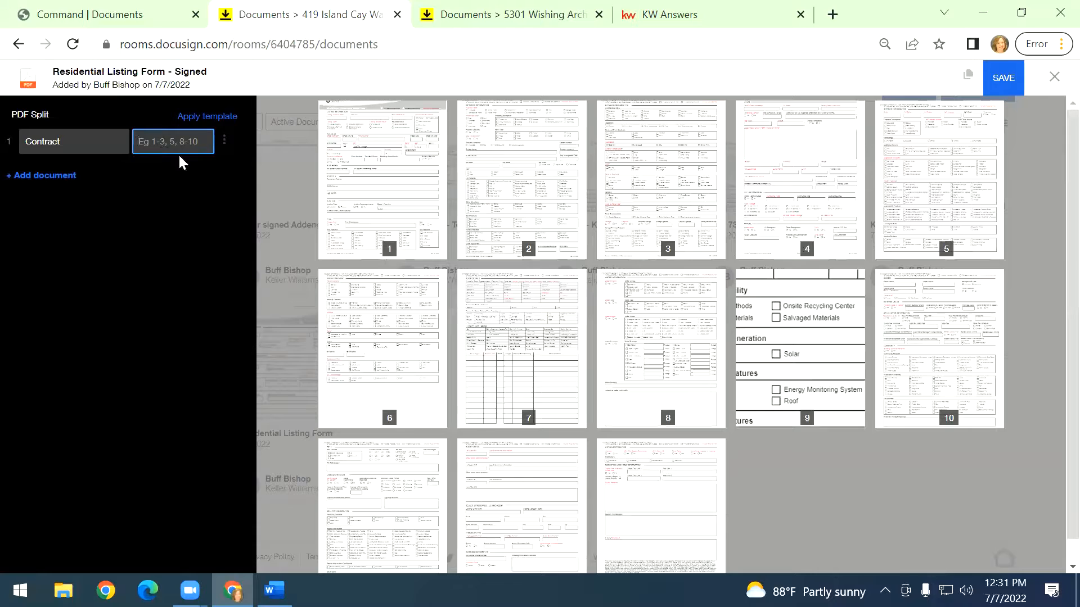
type("1-5")
left_click(405, 185)
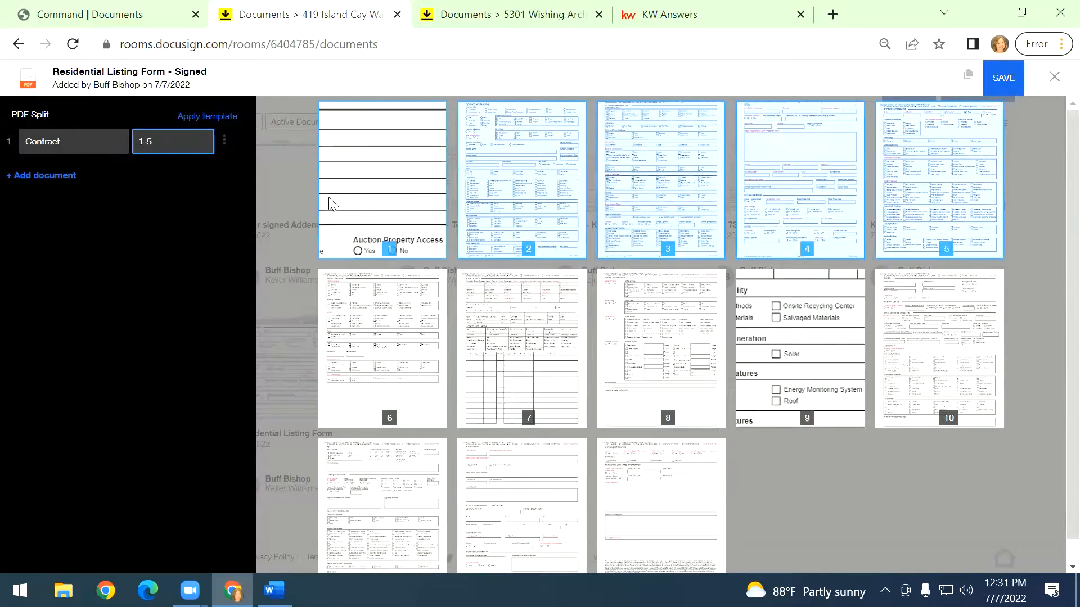
Reselect pages 1 to 5 for the Contract part.
left_click(332, 204)
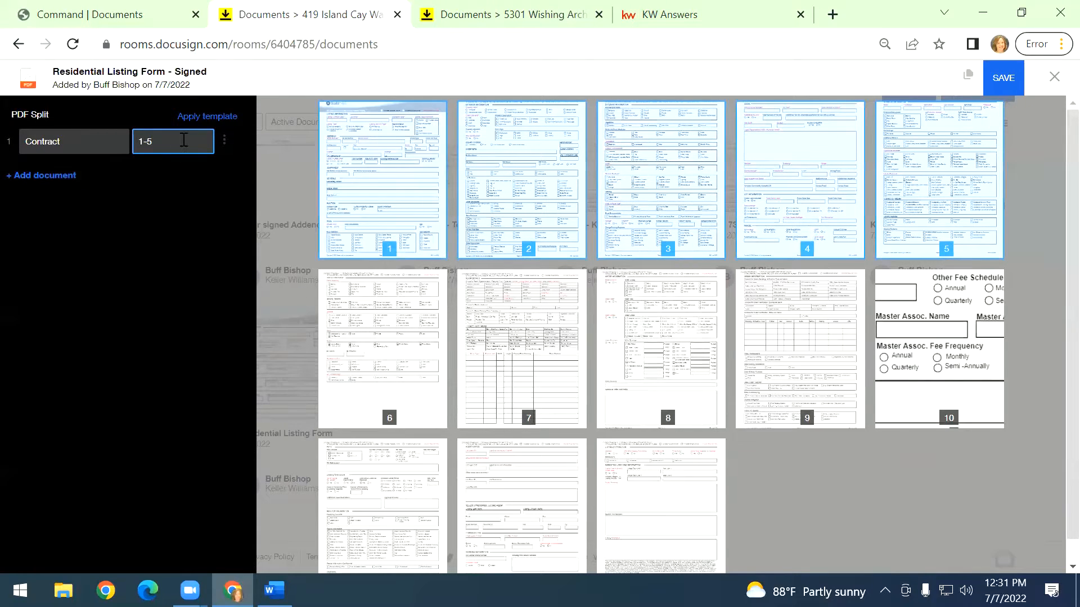
left_click_drag(180, 140, 124, 138)
key("BackSpace")
type("1")
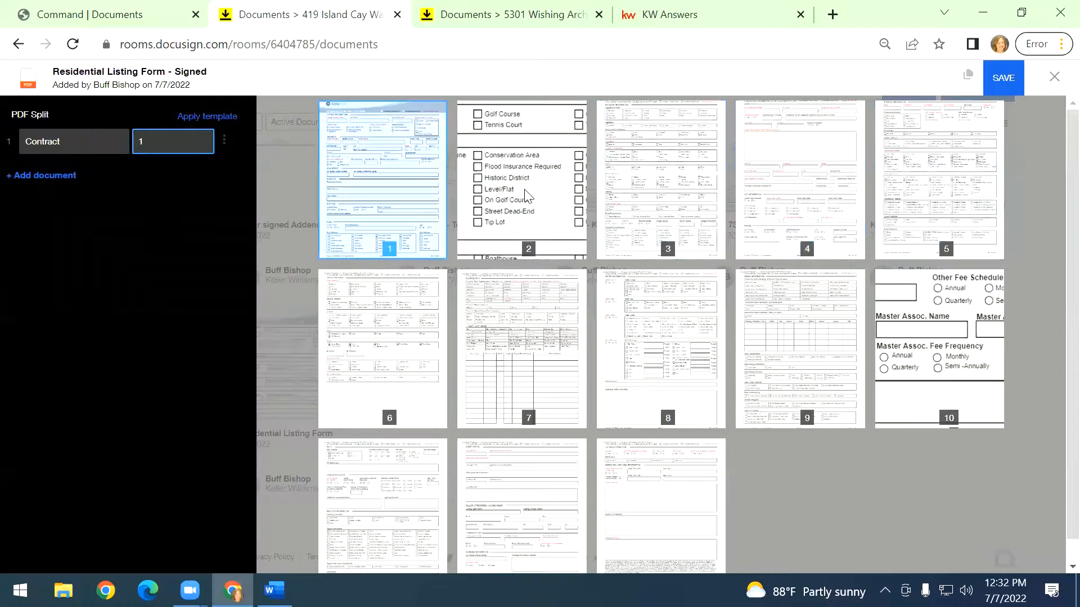
left_click(526, 196)
left_click(658, 218)
left_click(799, 169)
left_click(970, 179)
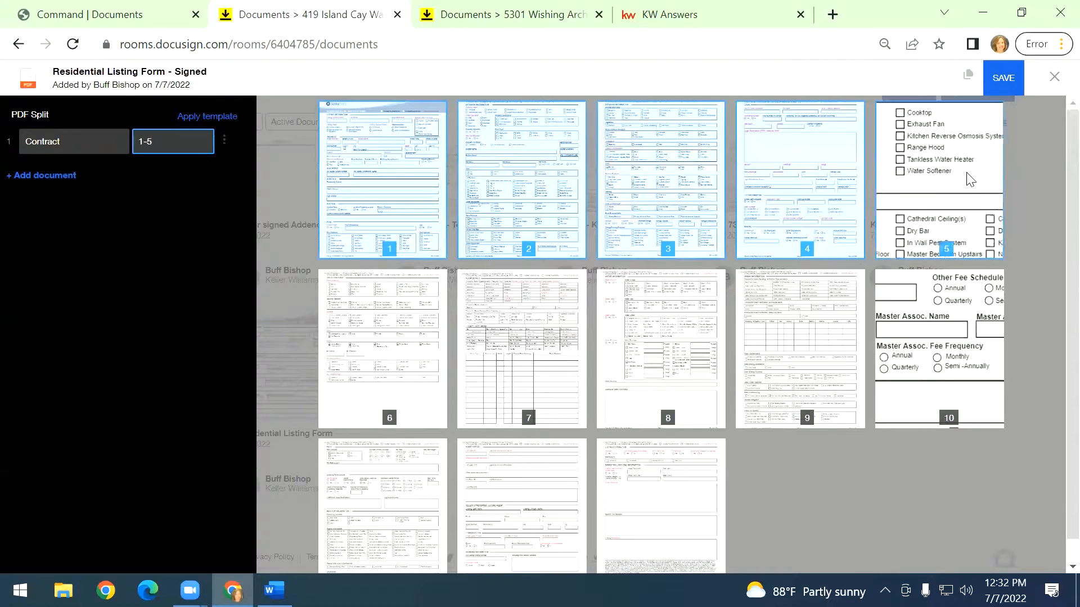
Add a second split part named HOA disclosure covering pages 6-7.
left_click(38, 179)
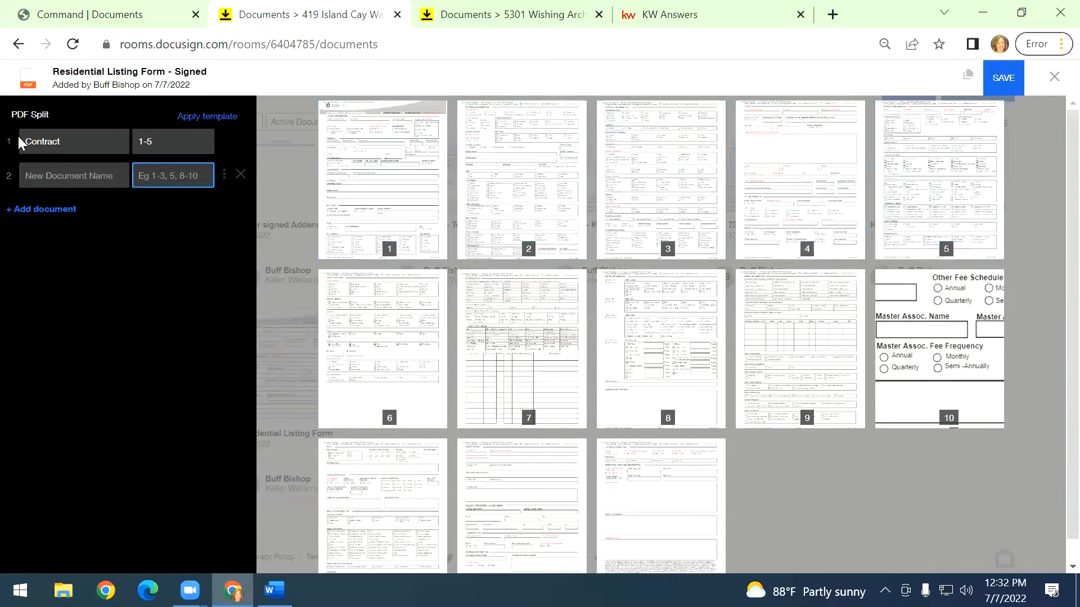
type("HOA disc")
type("6-7")
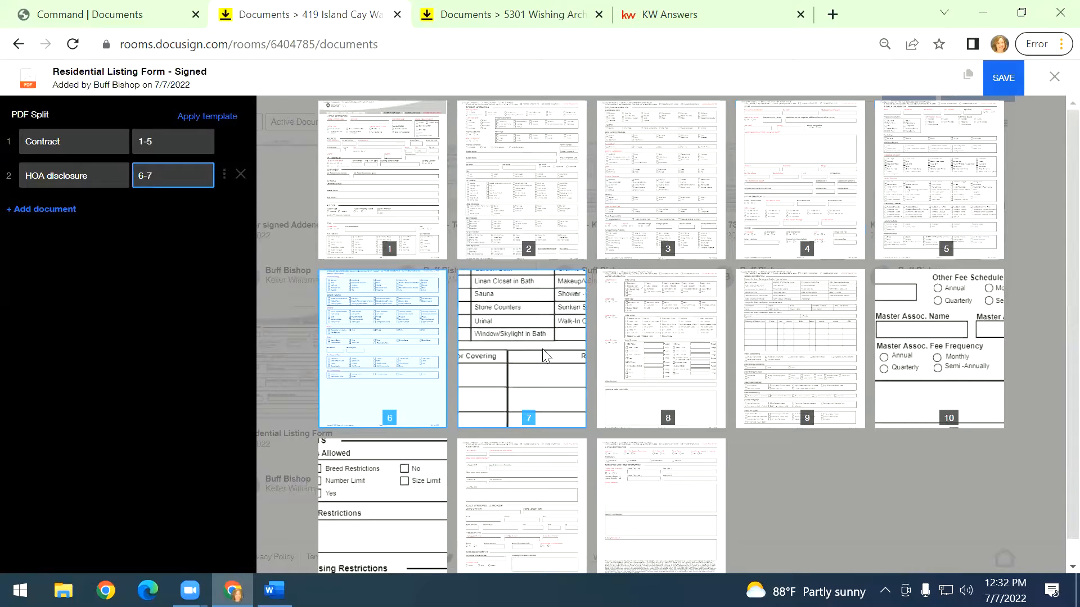
Add a third split part named remaining docs covering pages 8-13 and save the split.
left_click(40, 211)
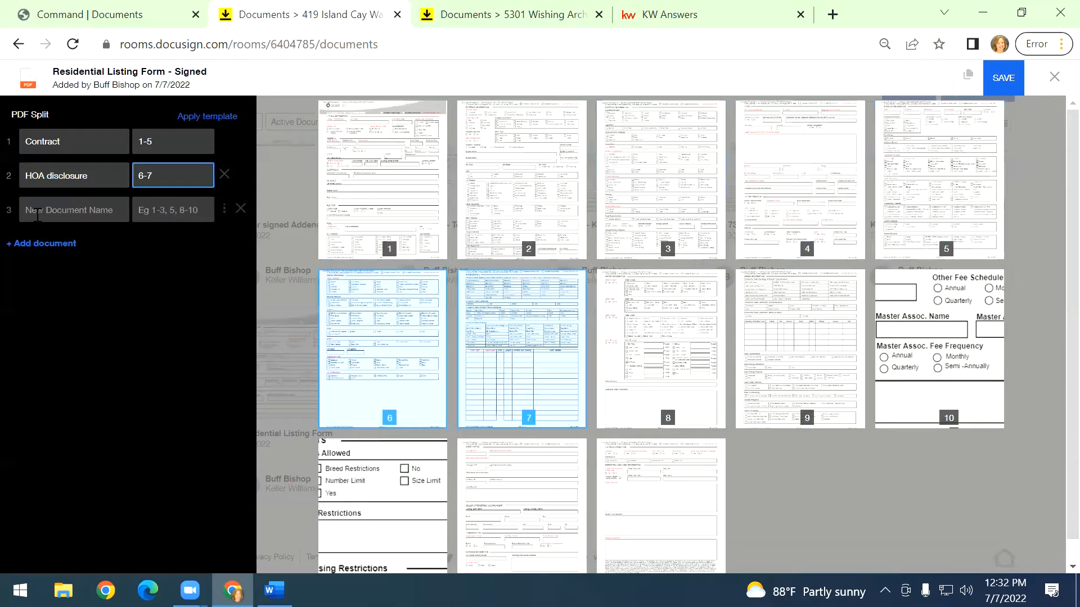
left_click(66, 213)
type("re")
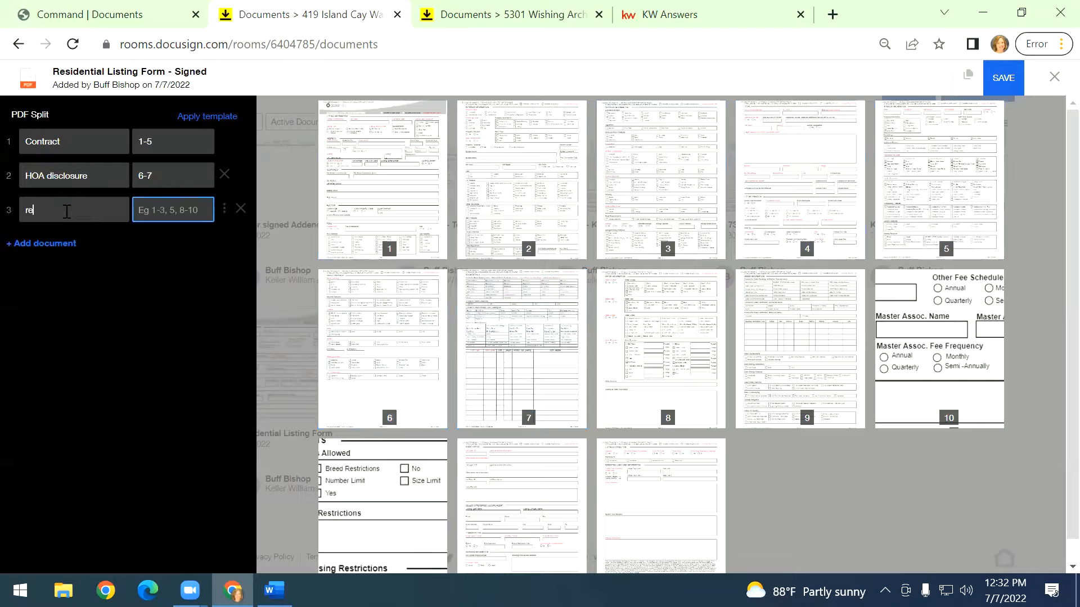
type("maining docs")
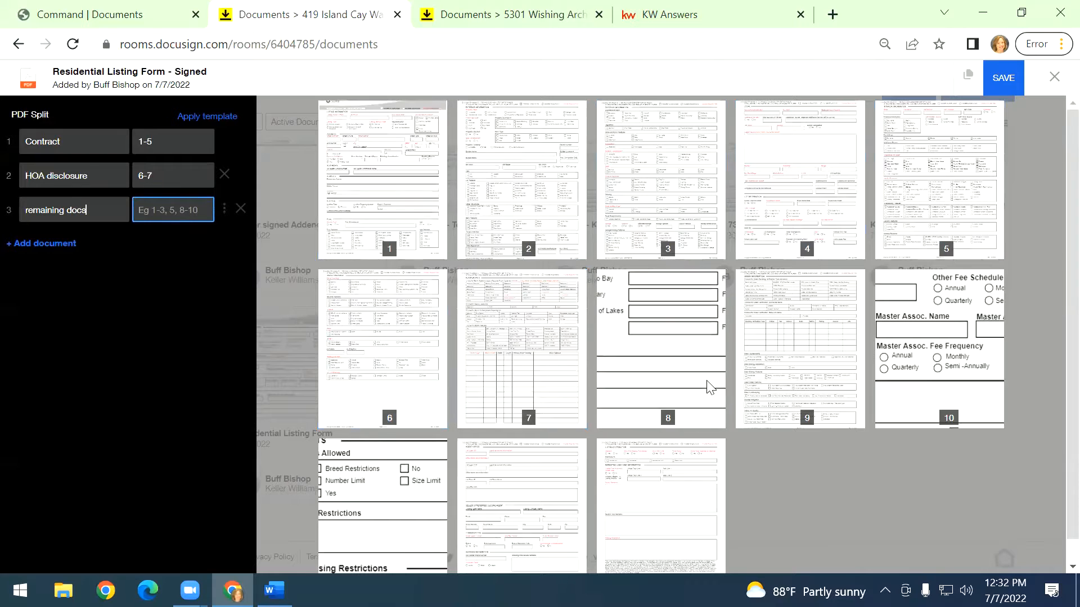
left_click(618, 313)
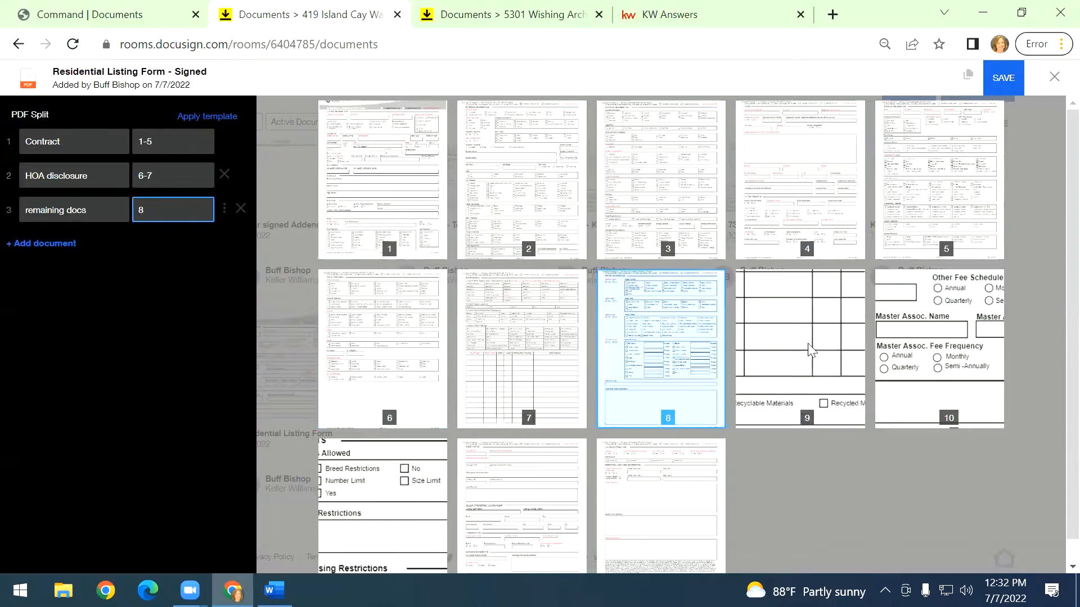
left_click(811, 346)
left_click(904, 344)
left_click(394, 513)
left_click(511, 508)
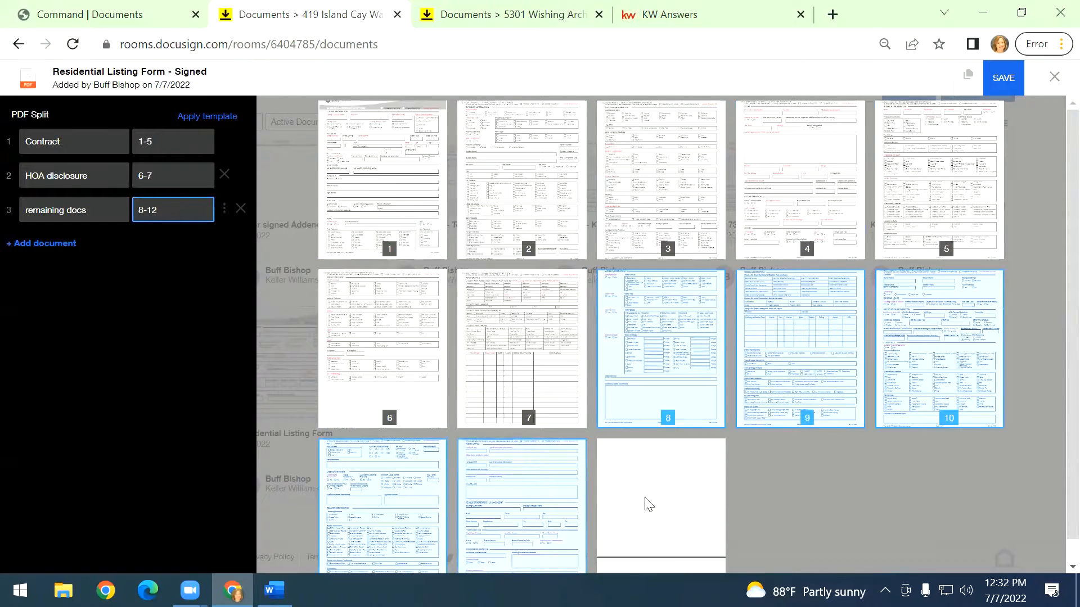
left_click(646, 503)
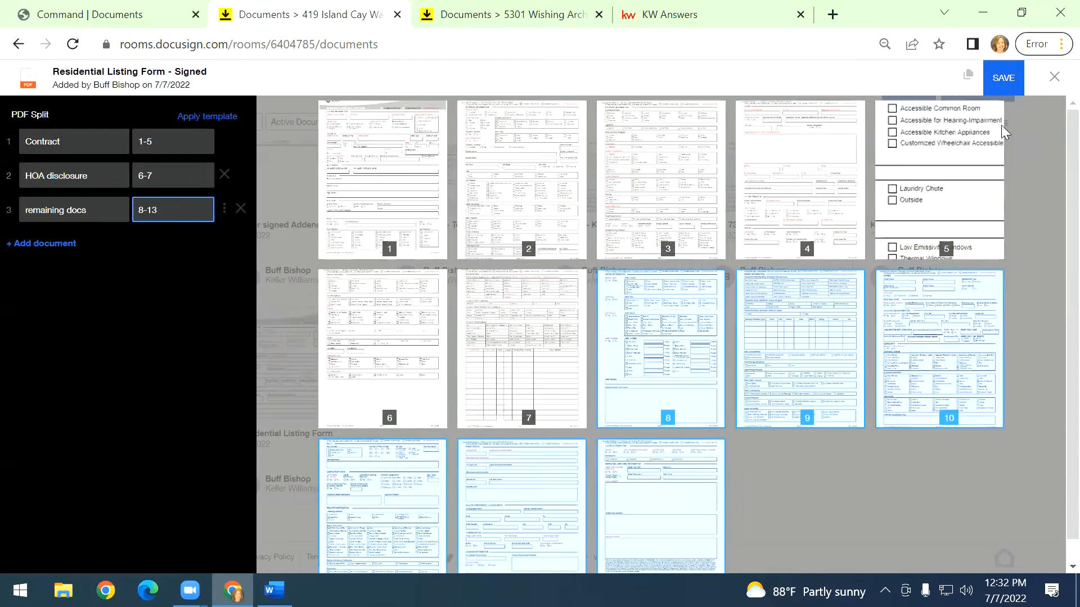
left_click(1017, 90)
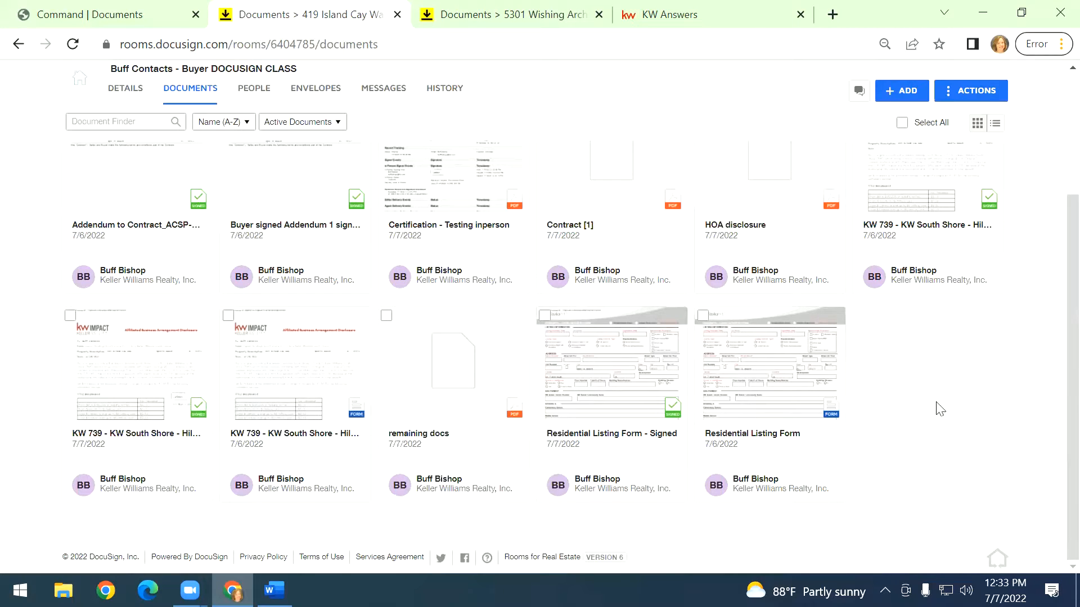
scroll(936, 416, "up", 1)
left_click(544, 192)
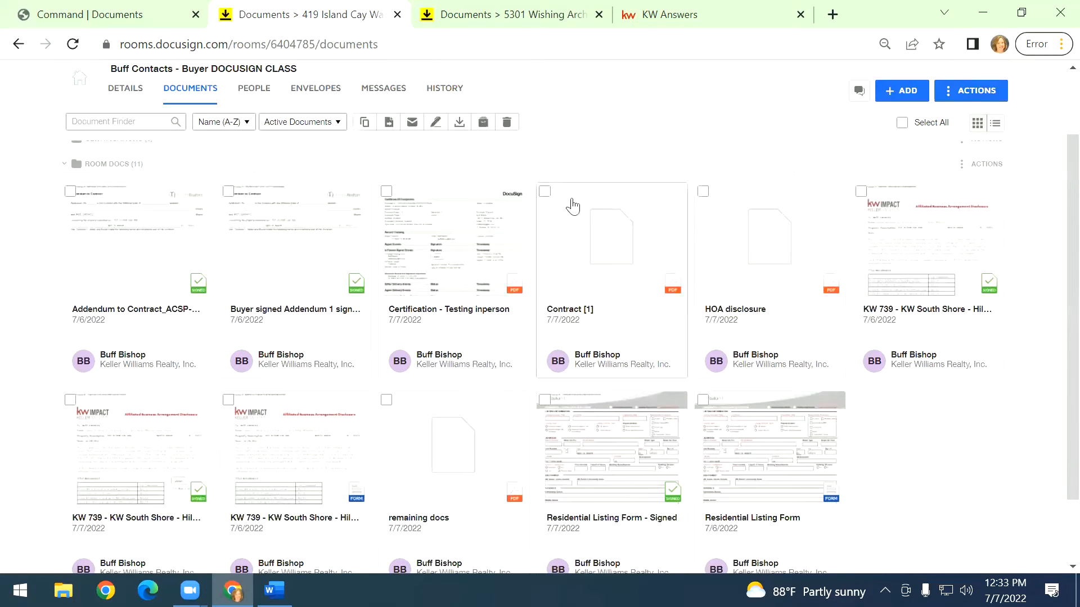
left_click(701, 192)
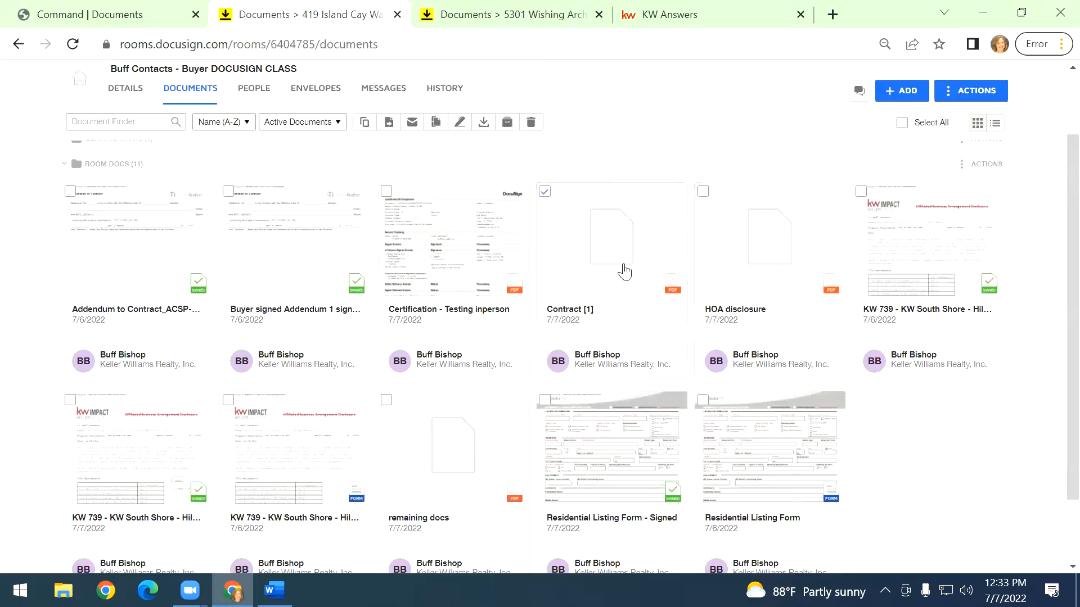
left_click(386, 401)
left_click(545, 193)
left_click(696, 198)
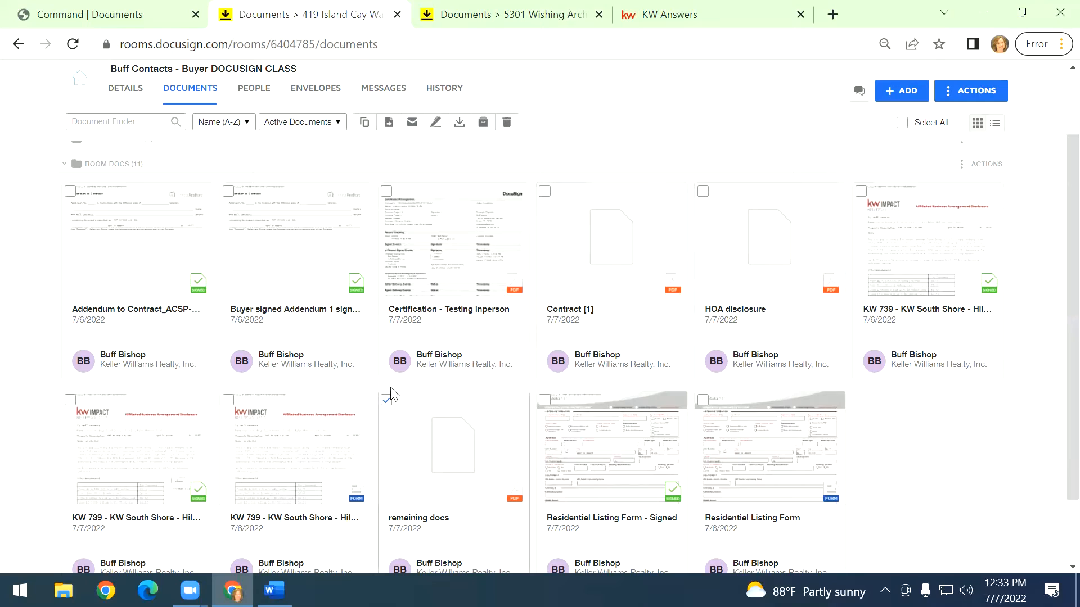
left_click(388, 400)
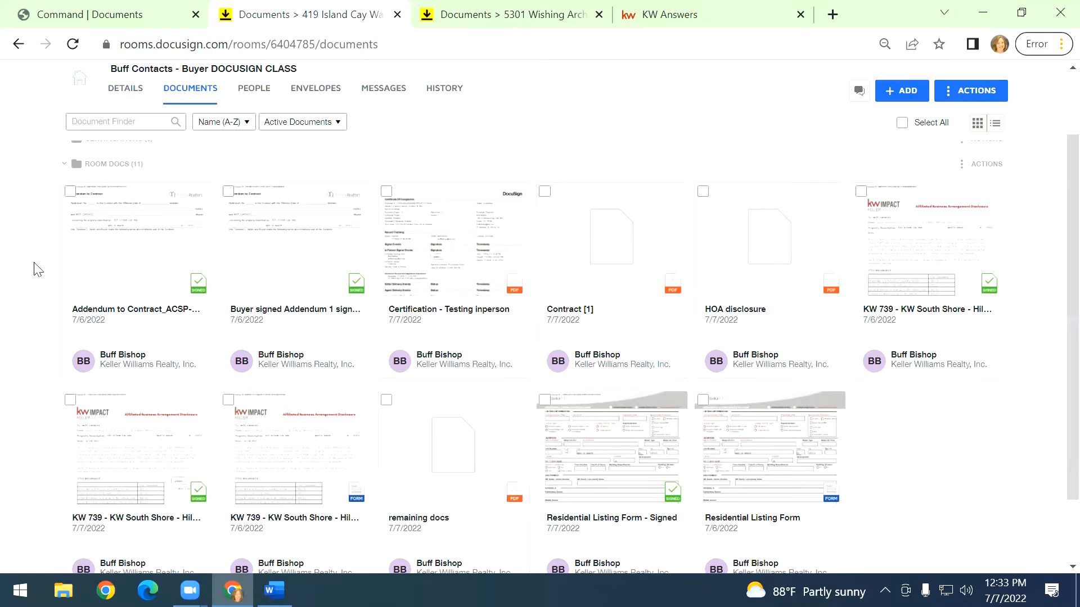